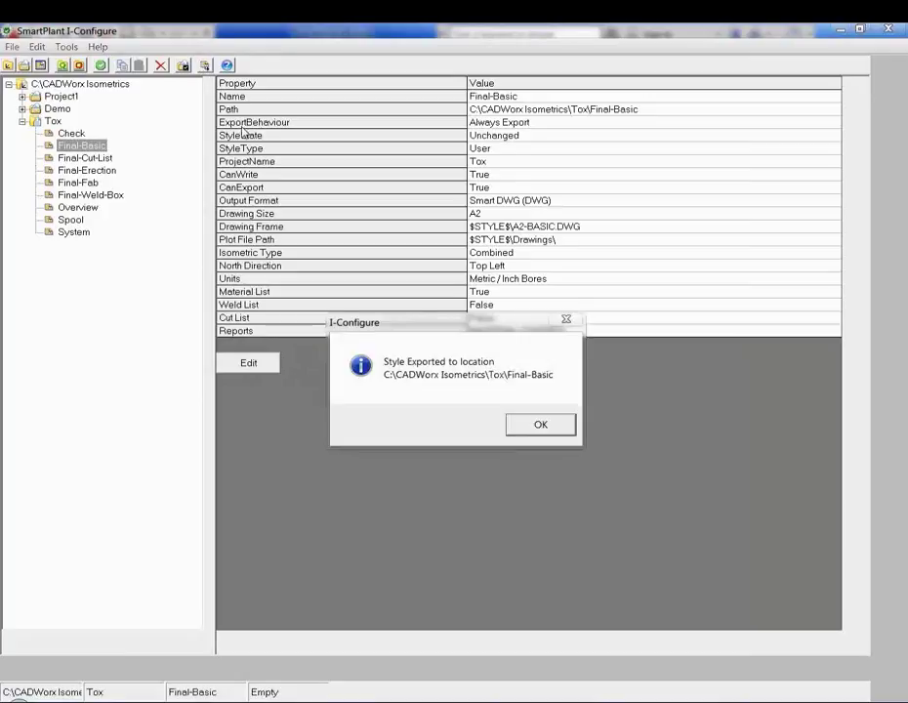
Step: Dismiss the export message, switch to AutoCAD and preview the Tox project's Final-Basic style for ISOGEN output, cancelling without generating
left_click(543, 425)
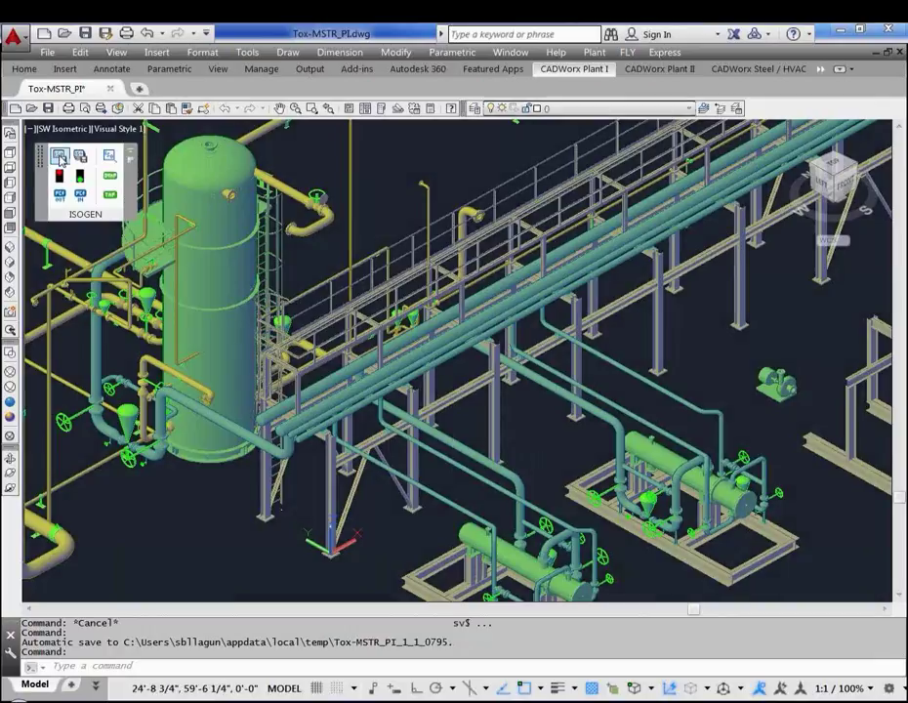
left_click(60, 154)
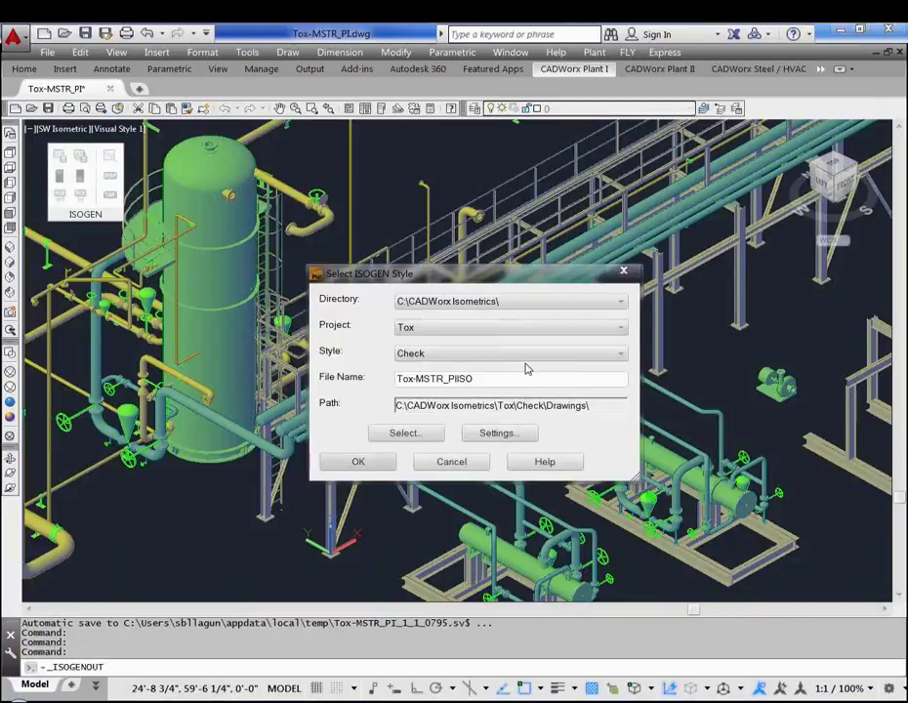
left_click(525, 355)
left_click(521, 380)
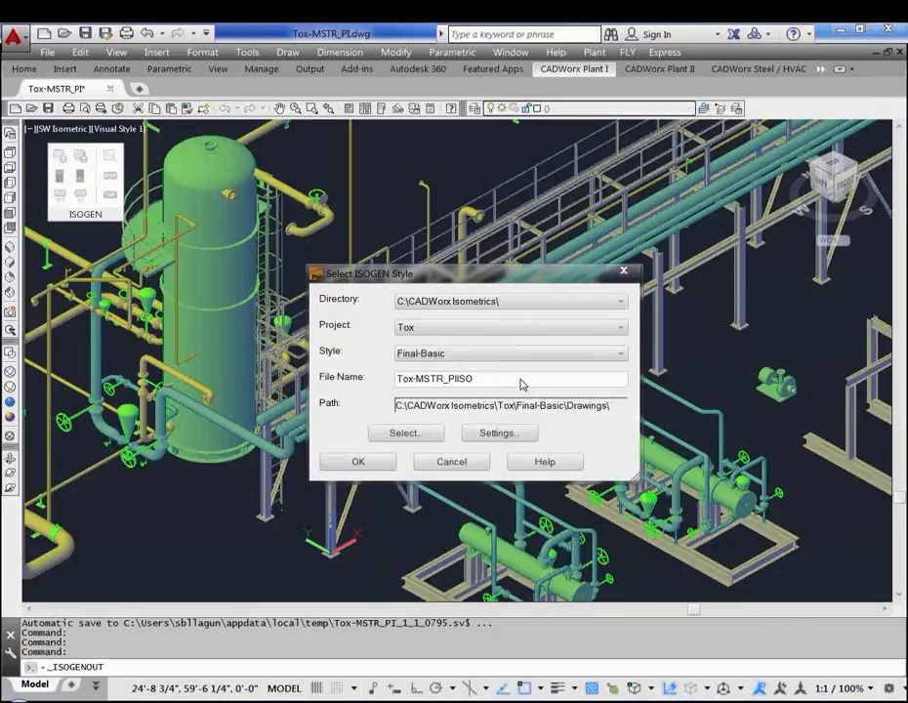
left_click(451, 462)
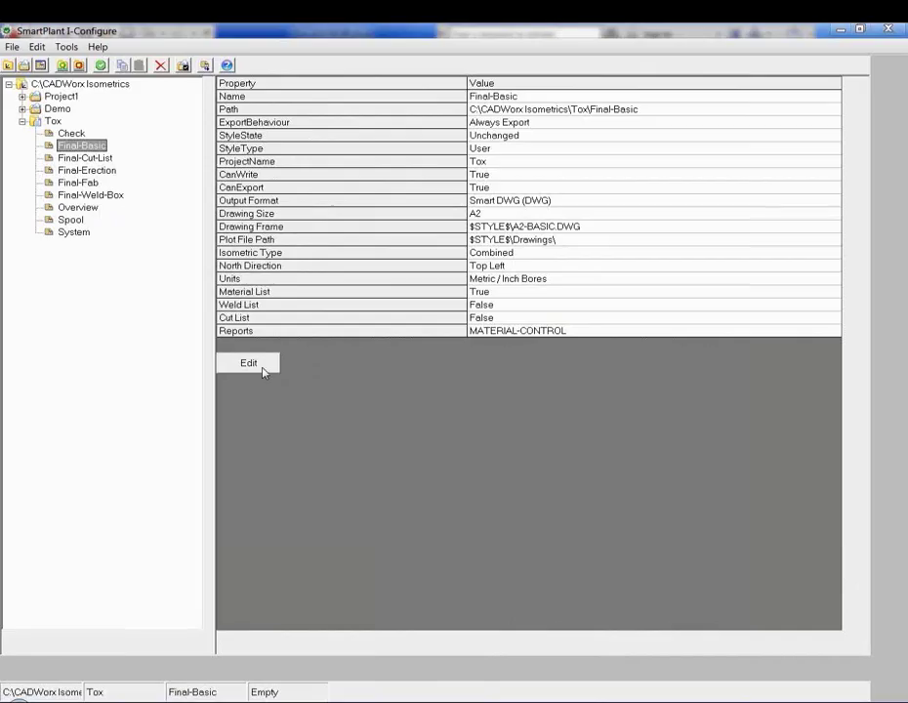
Step: Return to I-Configure, open the Final-Basic style for editing and examine its drawing area margins in the maximized Drawing Setup Tool
left_click(248, 363)
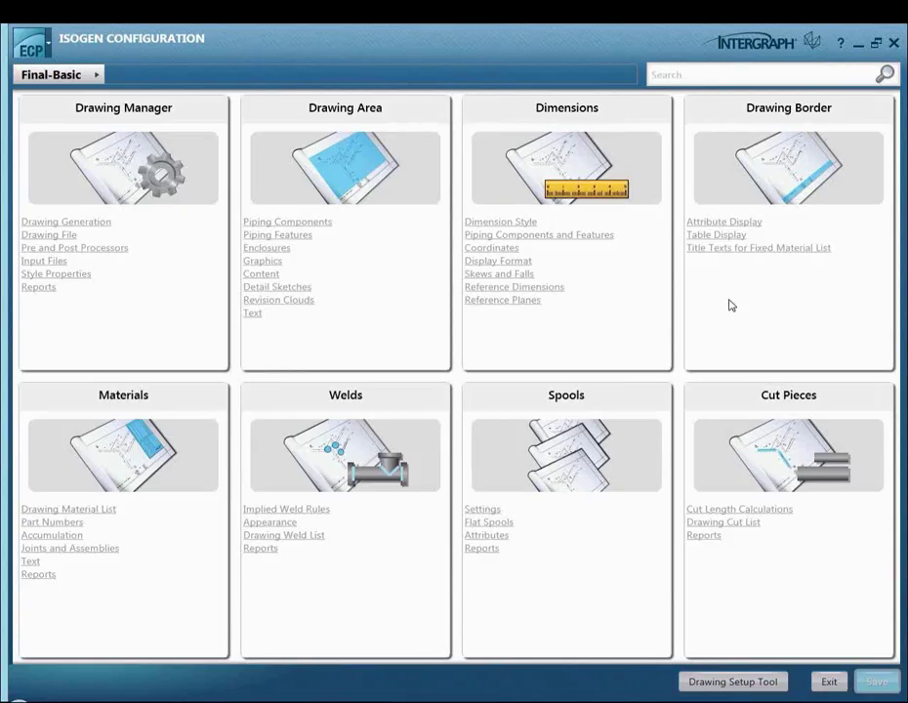
left_click(709, 688)
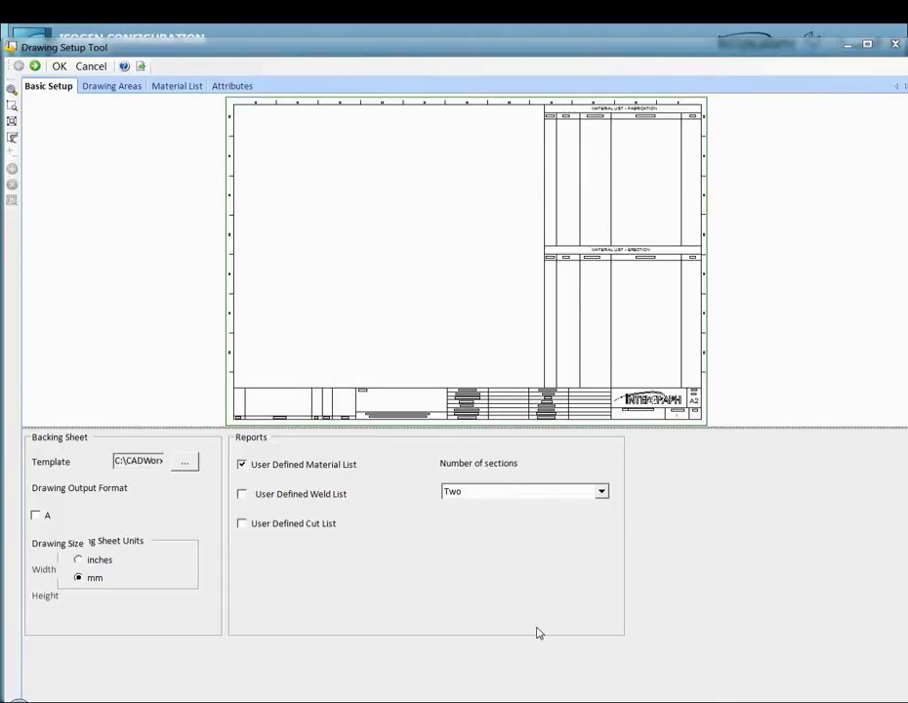
left_click(112, 85)
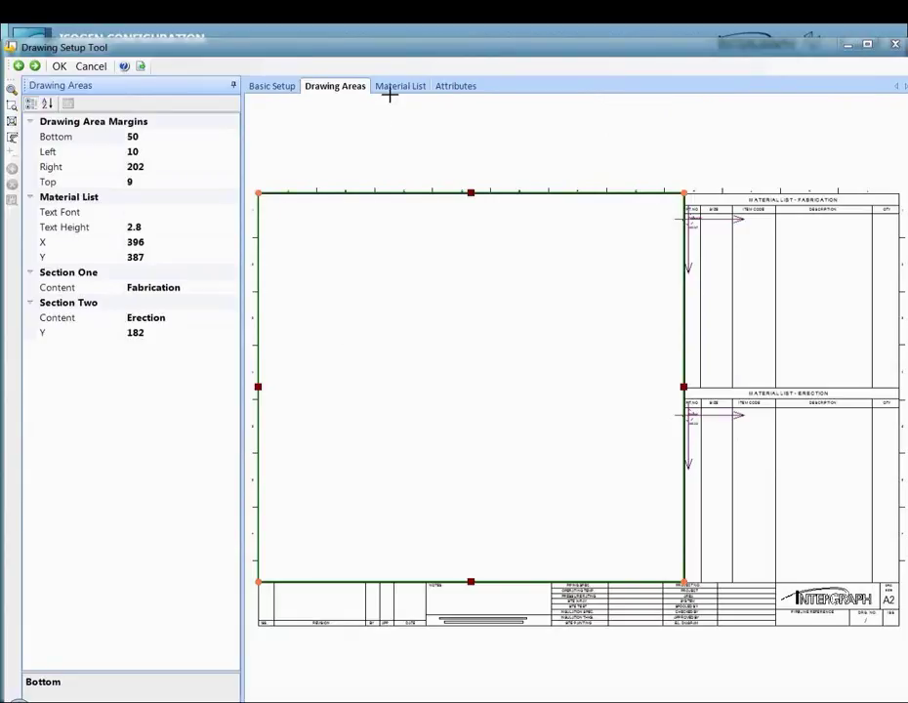
double_click(394, 55)
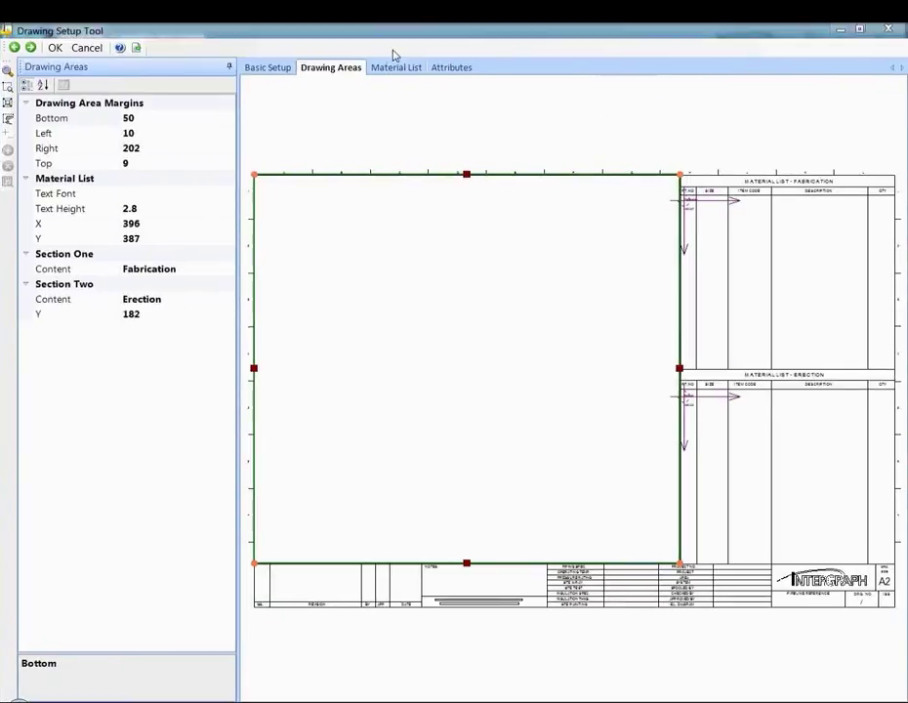
Step: Examine the material list layout and the column positions of its fabrication section on the backing sheet
left_click(396, 71)
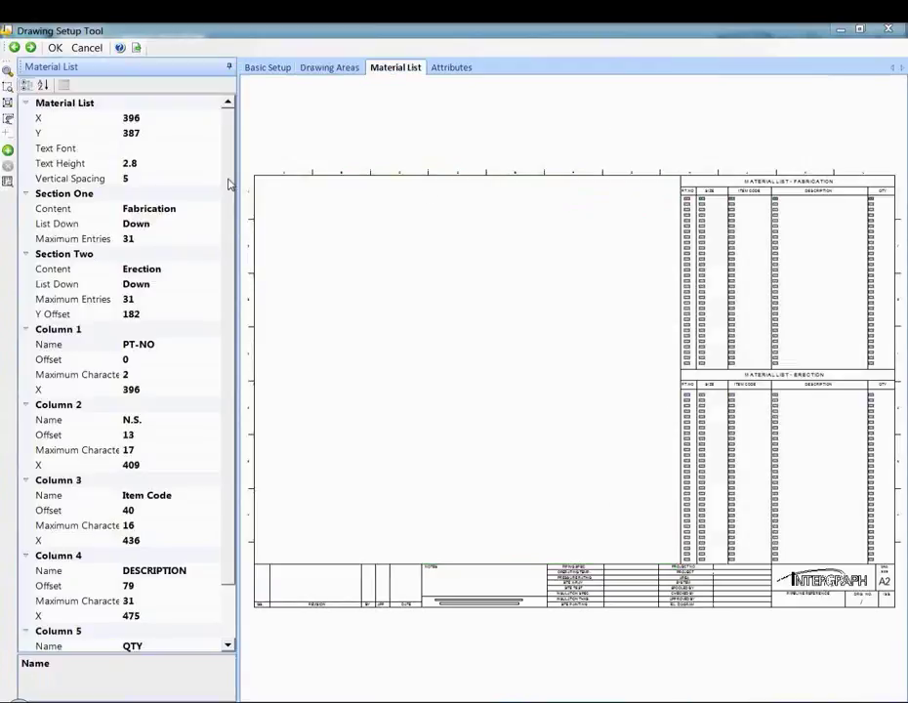
left_click(8, 88)
left_click_drag(666, 171, 888, 356)
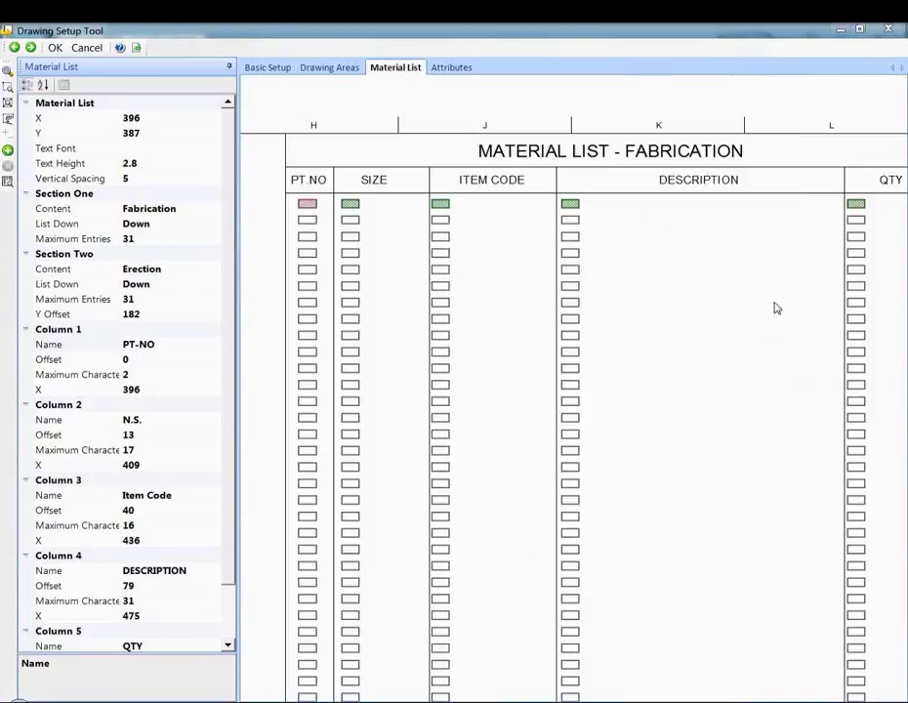
left_click(8, 104)
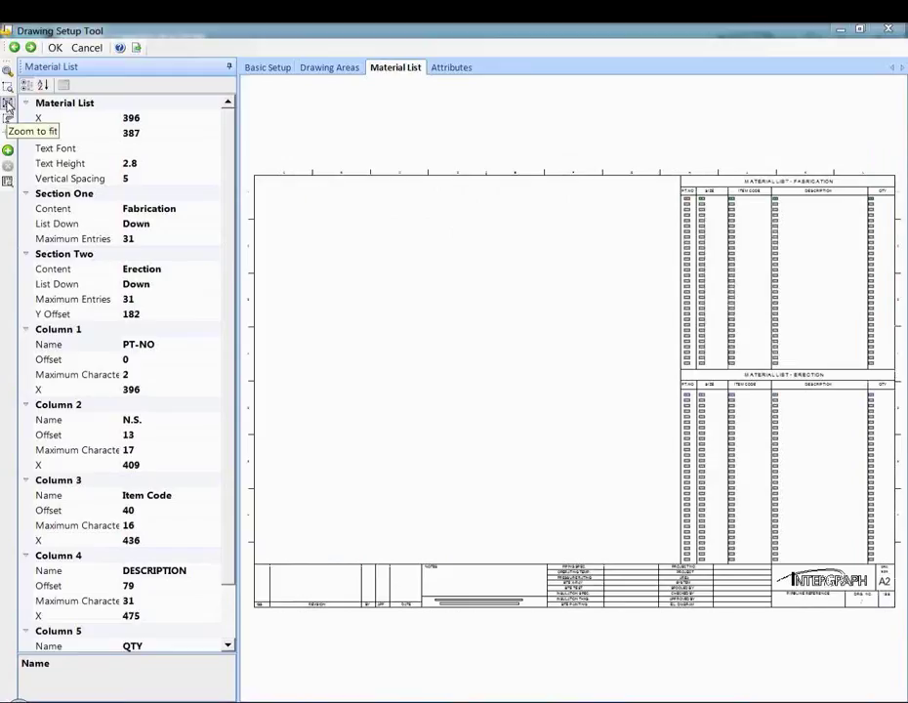
Step: Examine the attributes that can be placed in the drawing frame, and leave the Drawing Setup Tool without applying changes
left_click(467, 70)
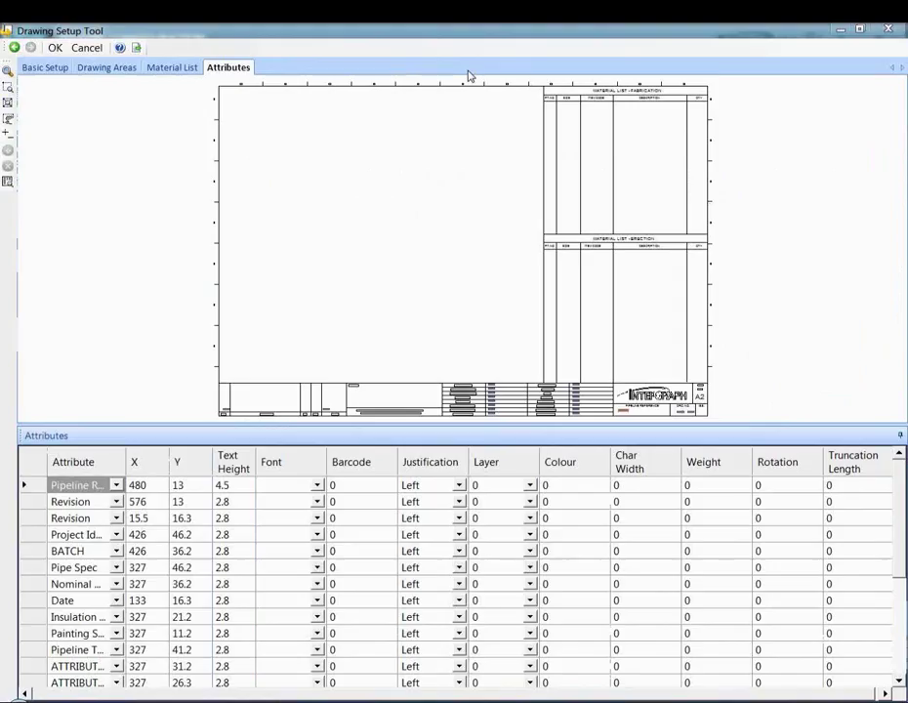
left_click(115, 485)
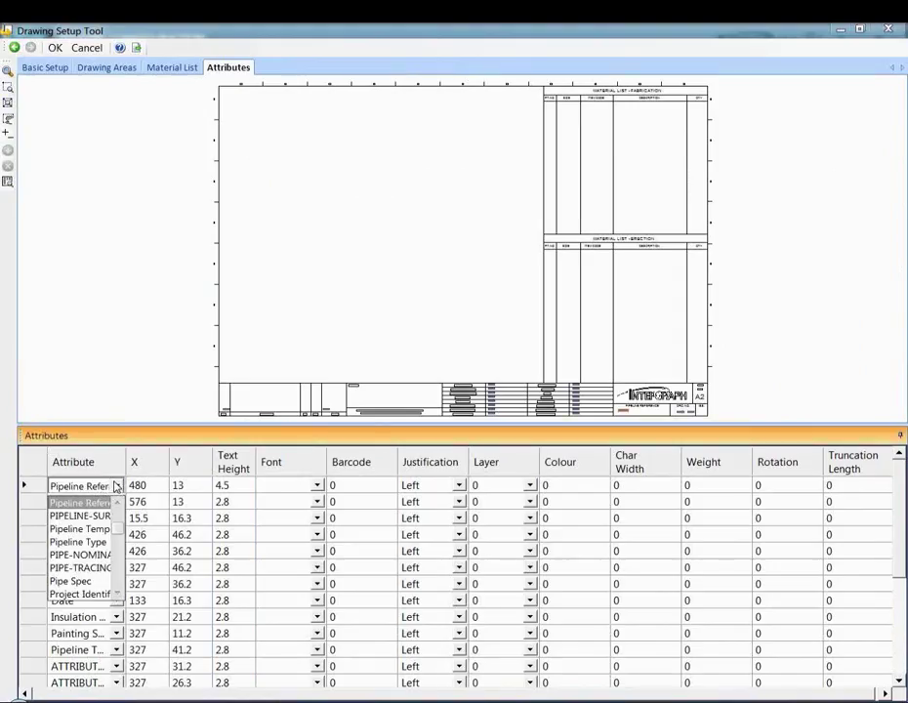
scroll(121, 540, "down", 2)
left_click_drag(122, 540, 121, 502)
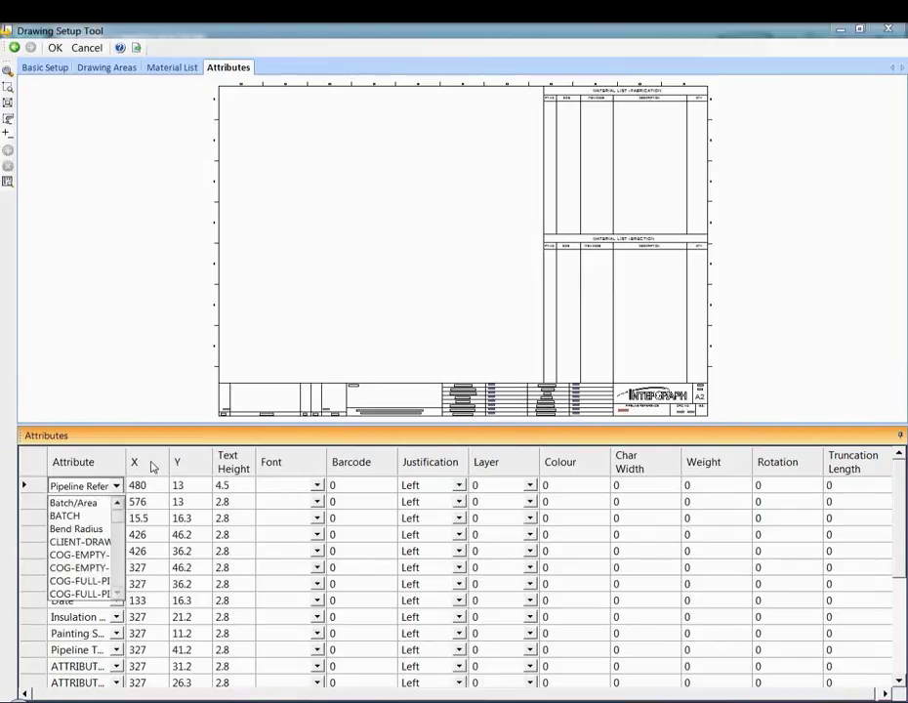
left_click(165, 442)
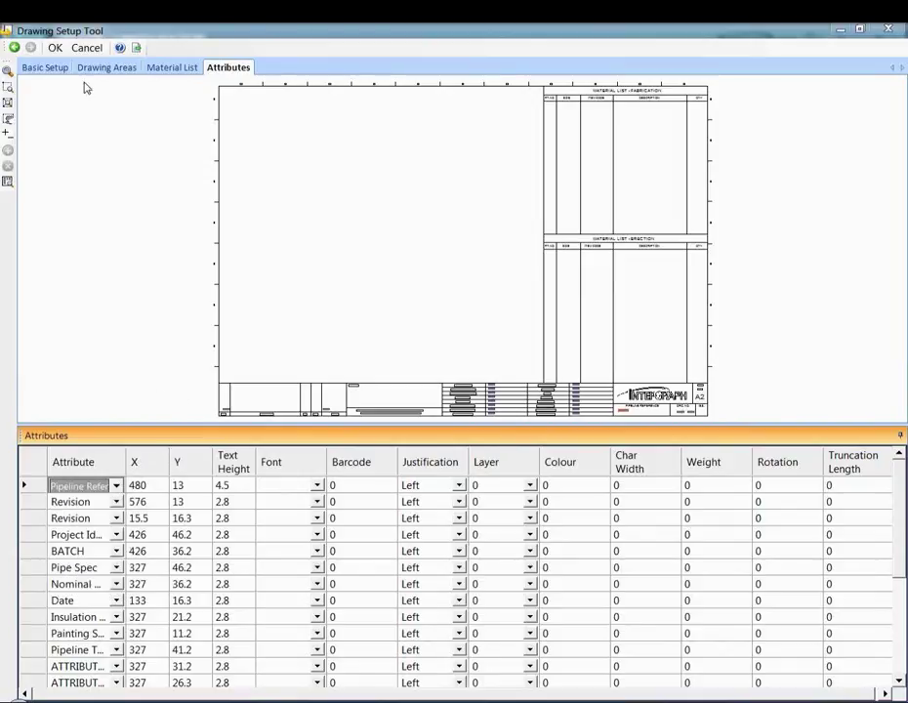
left_click(87, 49)
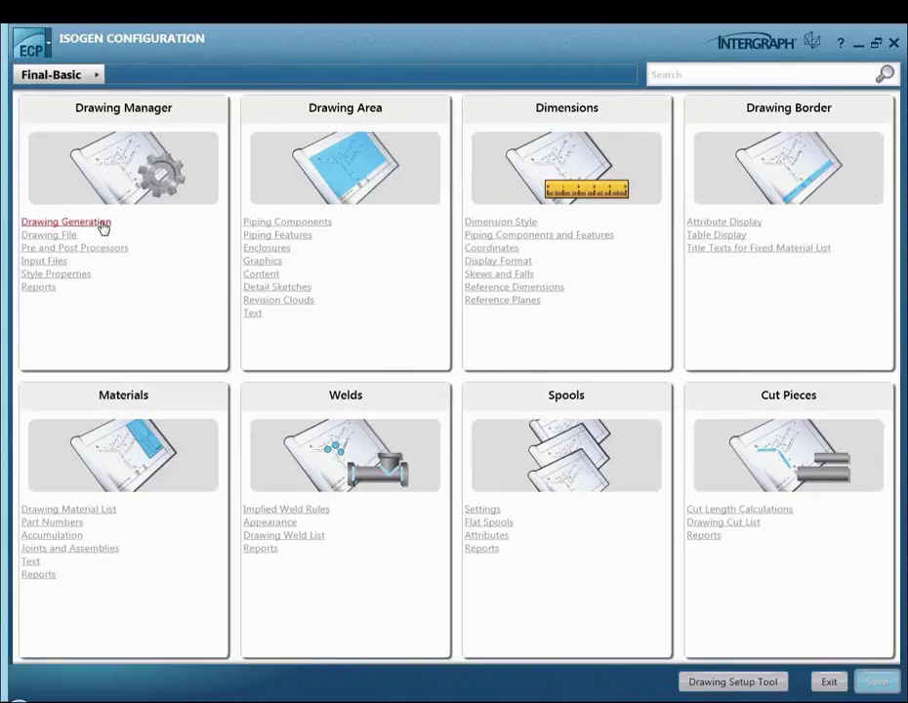
Step: Open the Drawing Generation settings and inspect the piping in the isometric preview up close
left_click(104, 227)
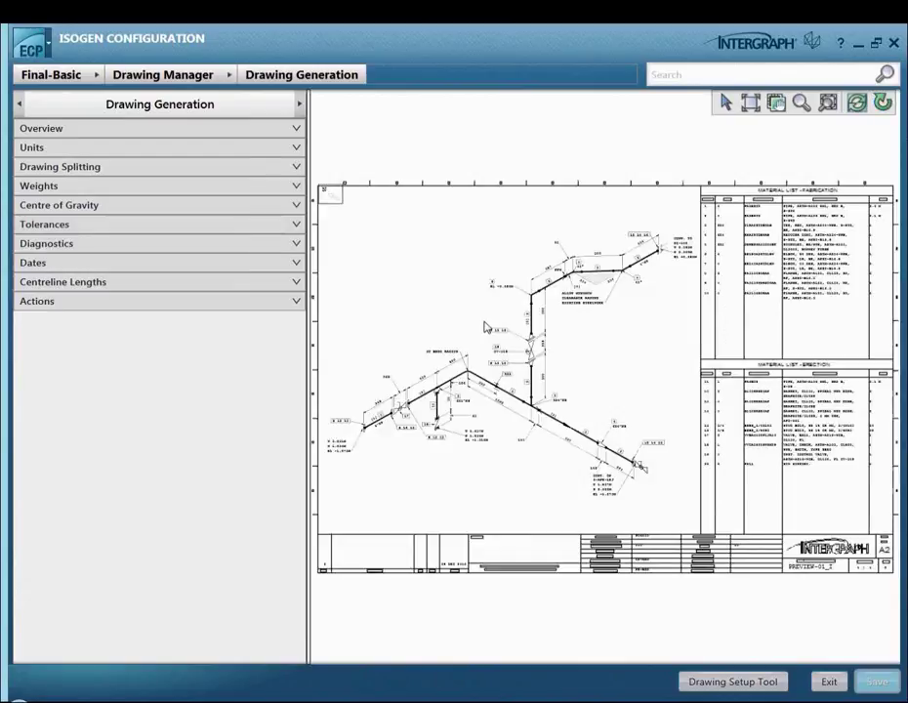
scroll(488, 331, "up", 5)
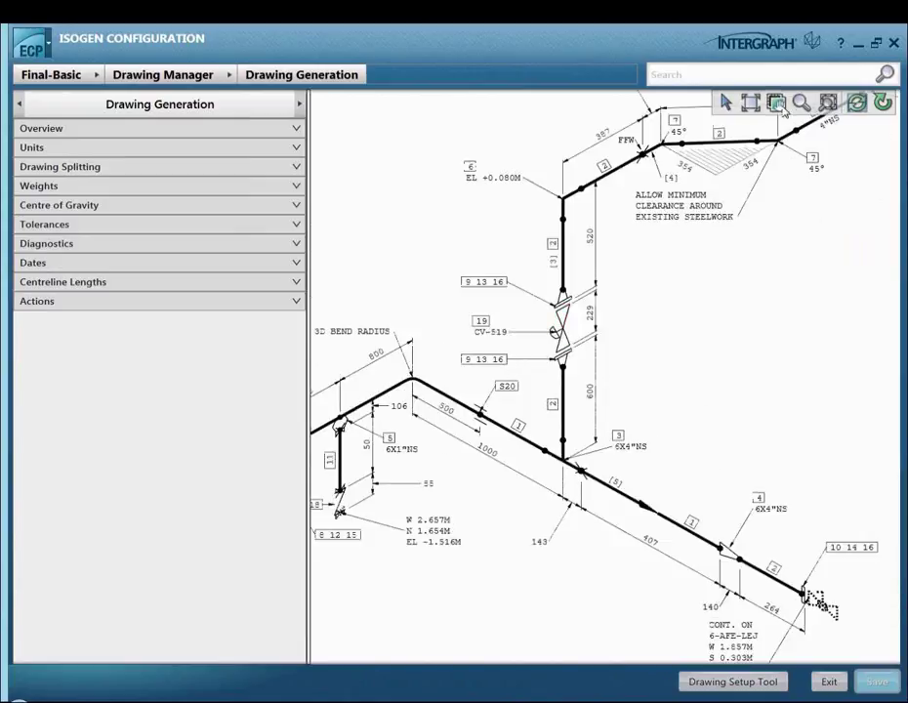
left_click(777, 103)
mouse_move(739, 290)
left_mouse_down()
mouse_move(766, 415)
mouse_move(753, 416)
left_mouse_up()
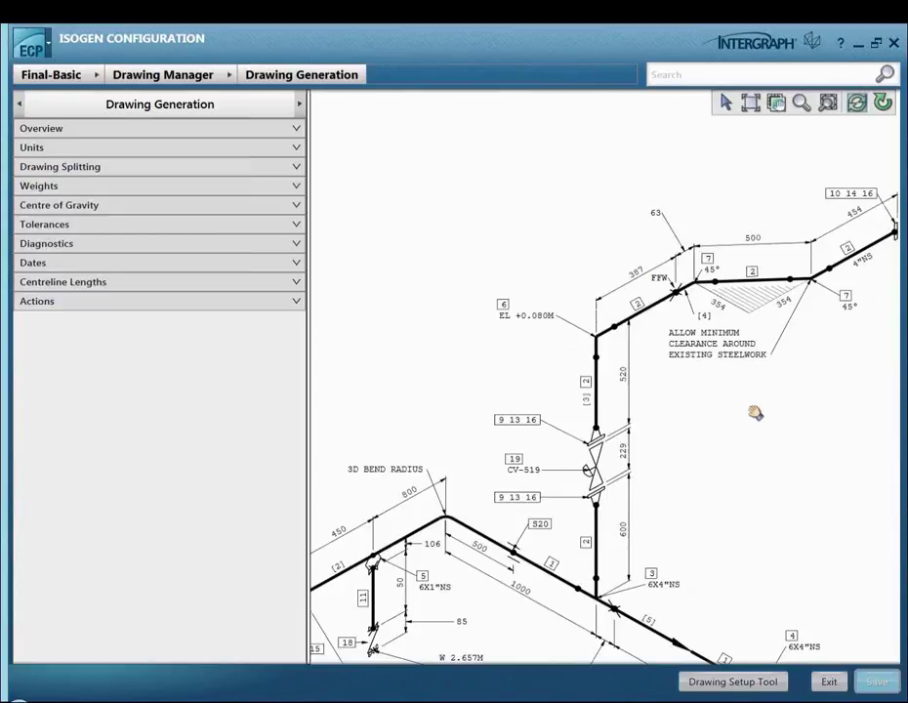
Step: Try Top Right as the north direction in the Drawing Generation overview settings, and restore it to Top Left
left_click(289, 130)
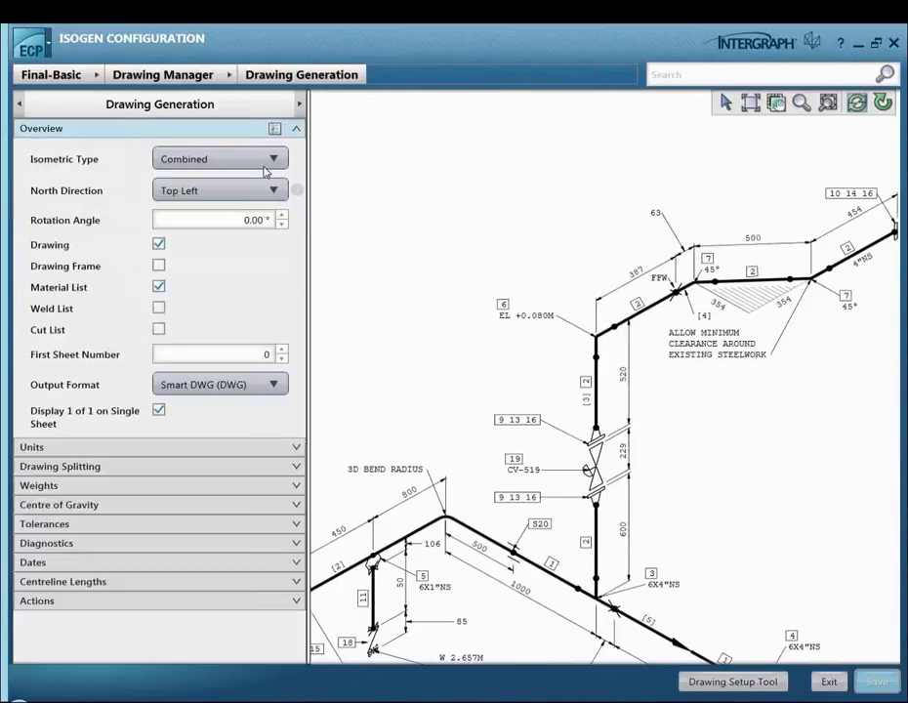
mouse_move(299, 192)
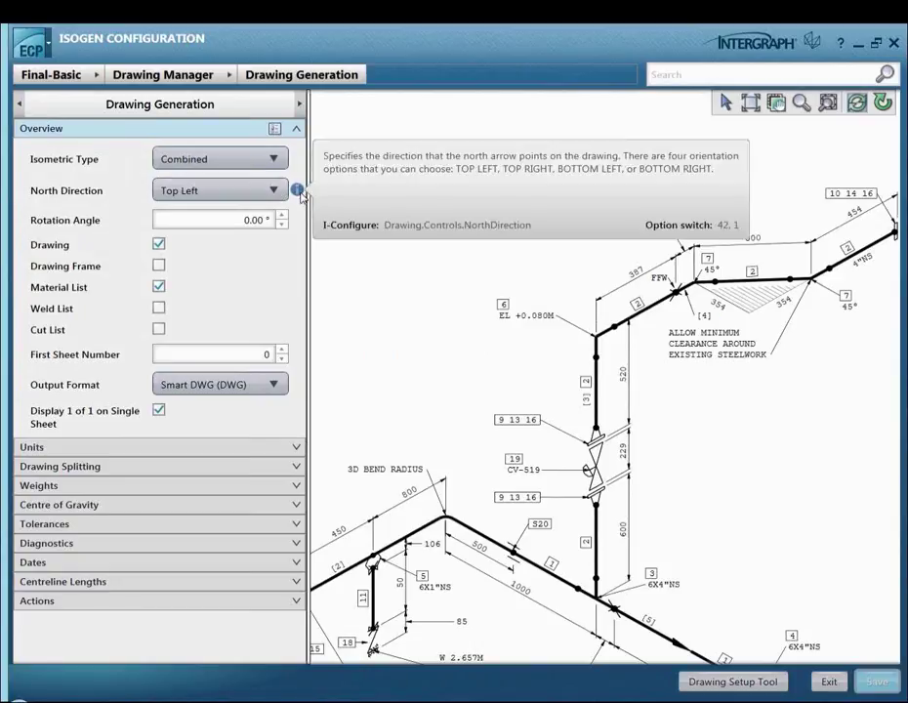
left_click(271, 189)
left_click(260, 228)
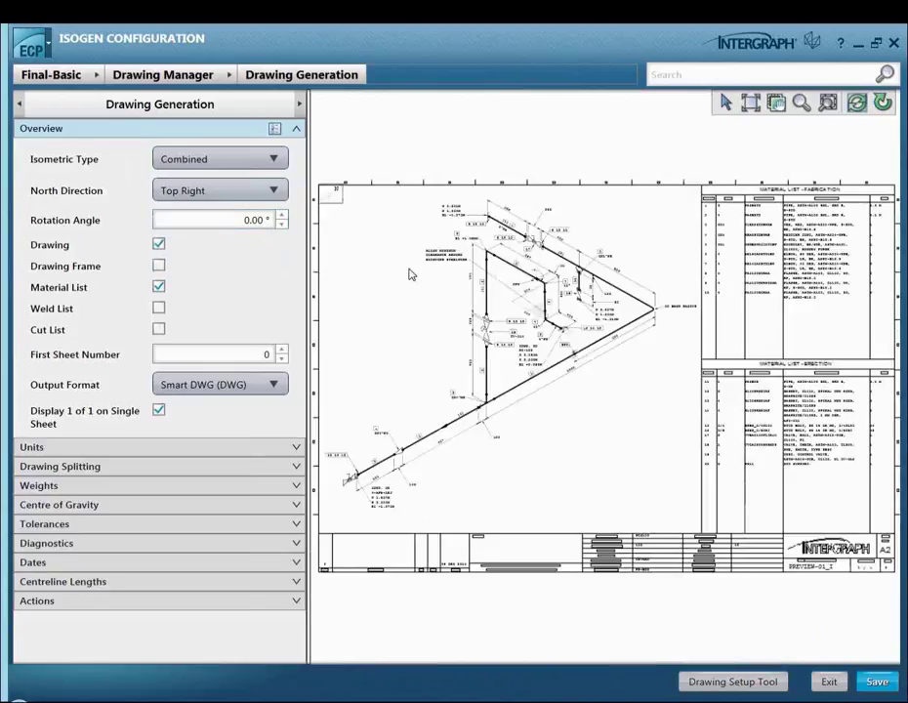
left_click(269, 190)
left_click(262, 209)
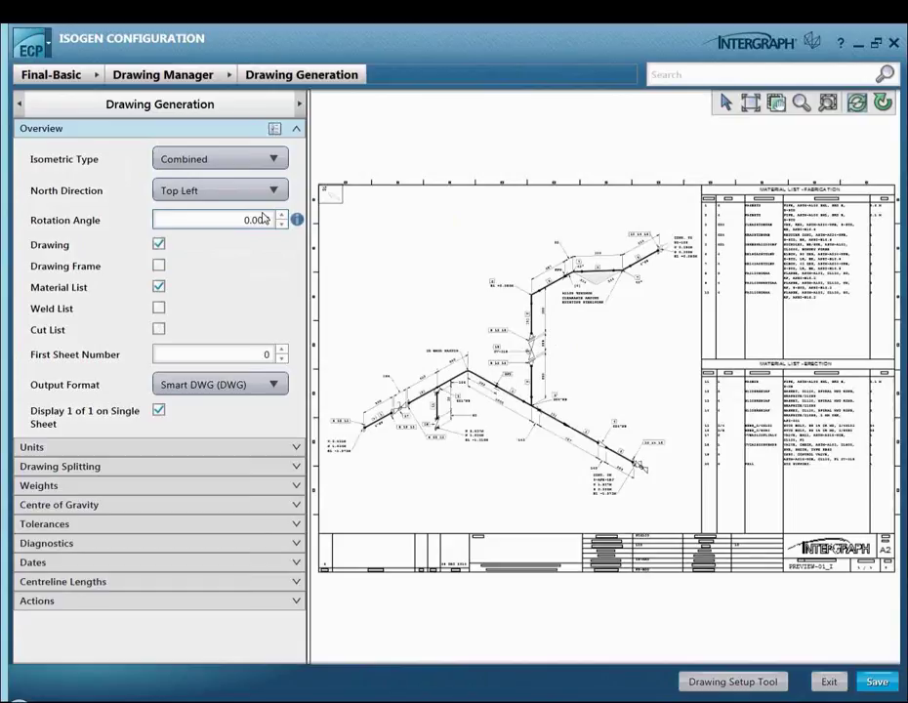
Step: Review the available output formats for the drawing without choosing a different one
left_click(260, 384)
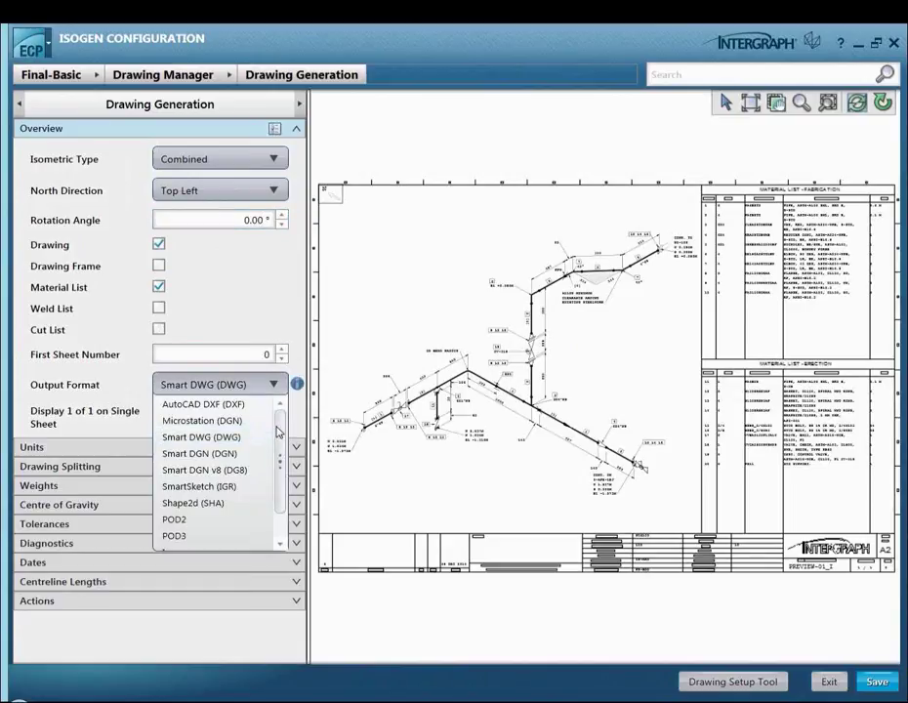
left_click_drag(277, 429, 298, 330)
left_click(297, 331)
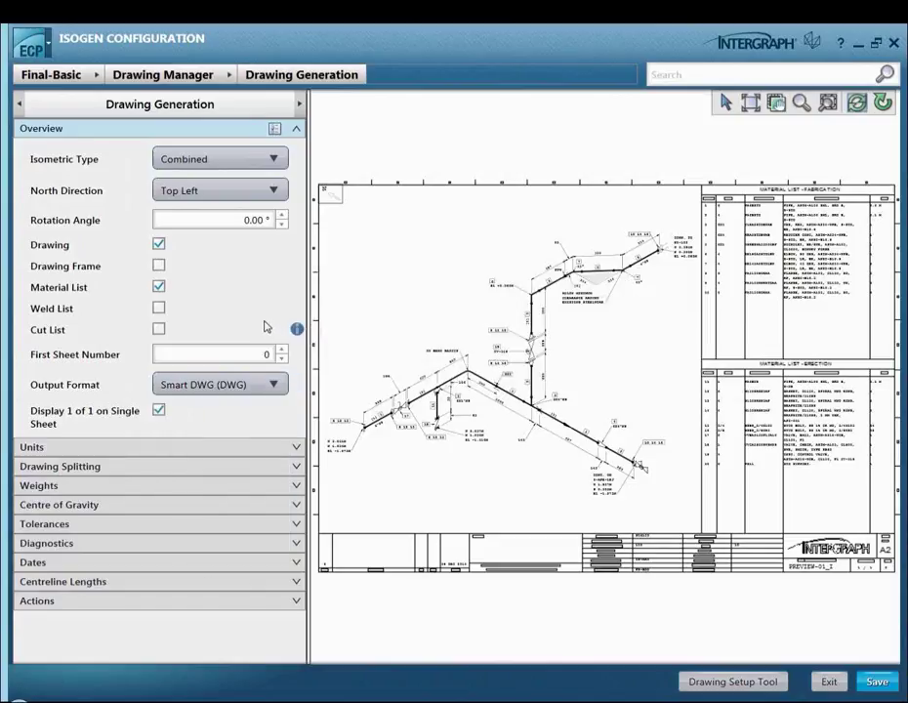
Step: Open the Standard Dimensions settings of the Dimension Style category and inspect the dimensions around the valve in the preview
left_click(77, 78)
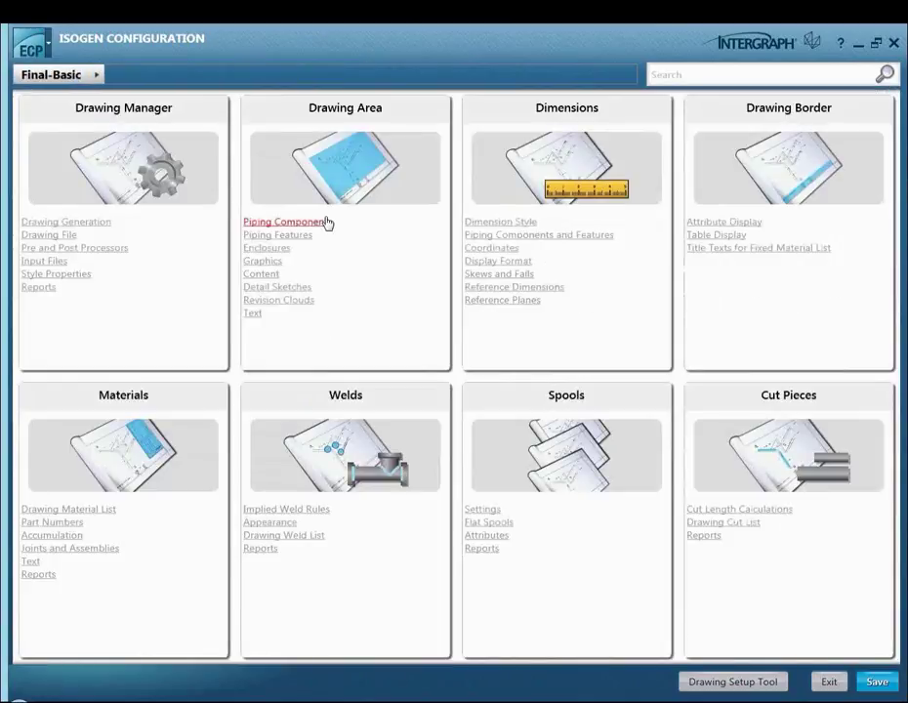
left_click(495, 223)
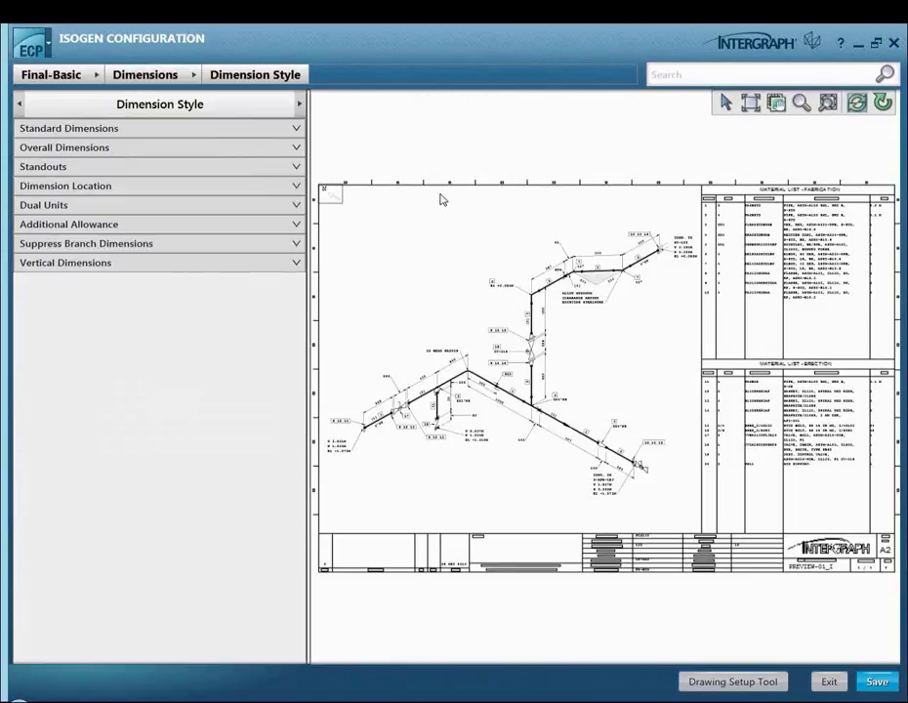
left_click(211, 134)
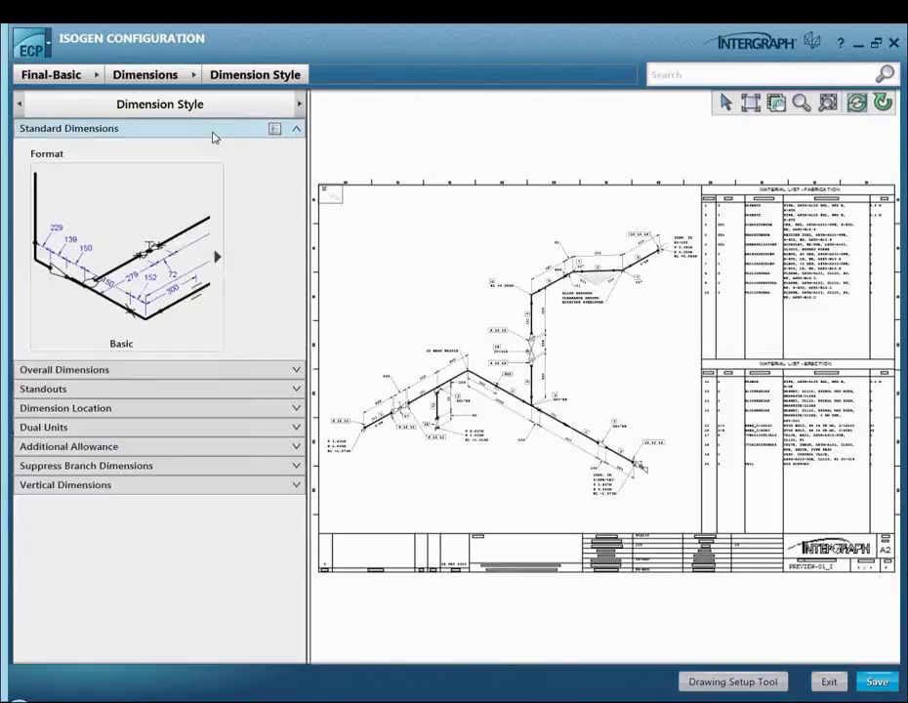
scroll(450, 375, "up", 5)
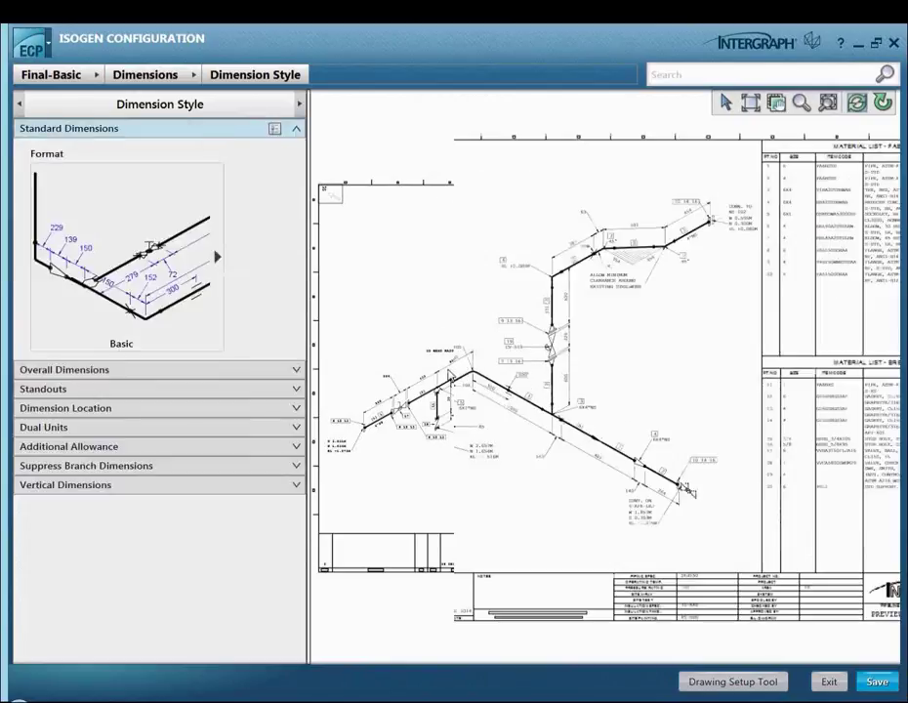
scroll(450, 375, "up", 1)
middle_click_drag(505, 346, 767, 260)
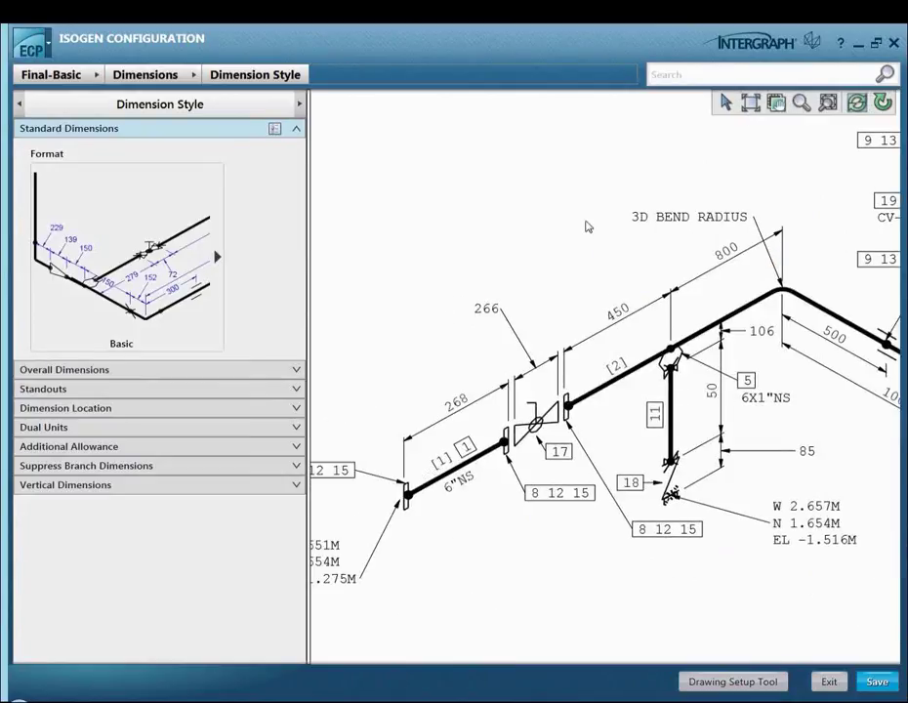
Step: Try the Pipe Only format for standard dimensions, and restore the Basic format
left_click(219, 257)
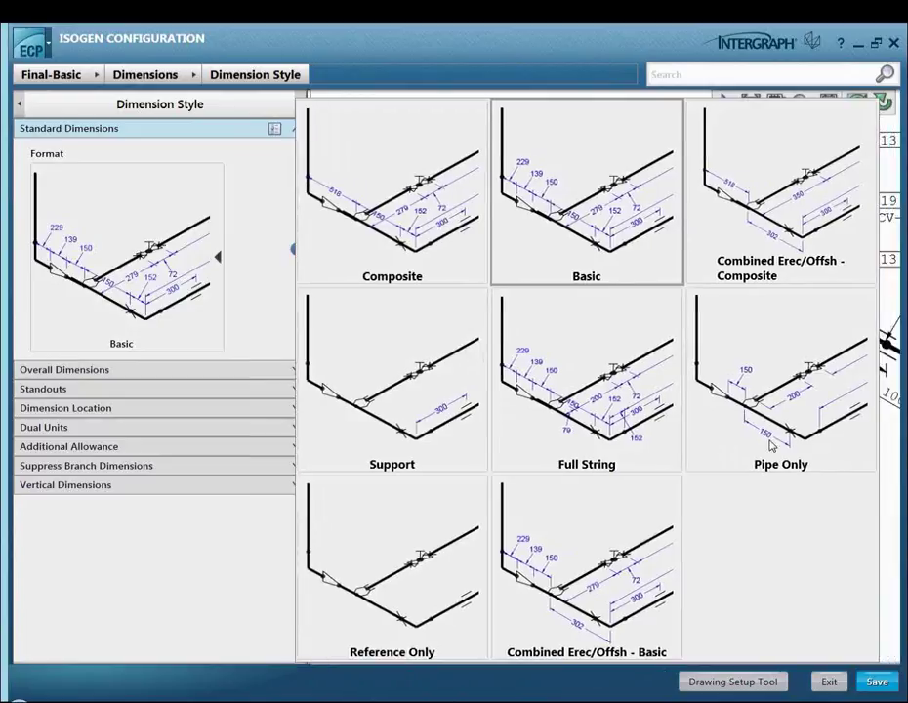
left_click(771, 429)
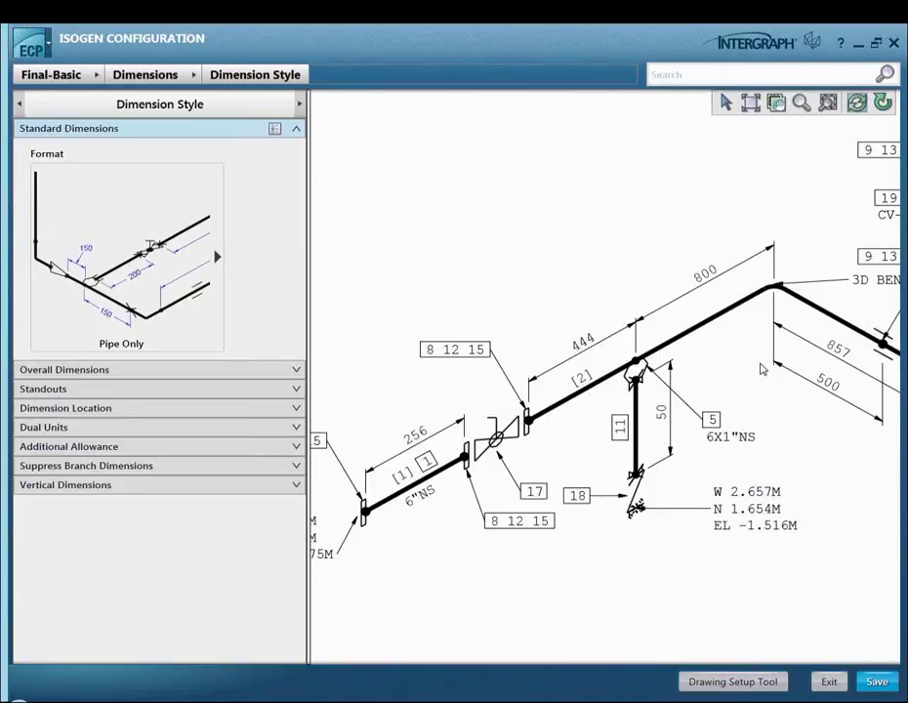
left_click(219, 261)
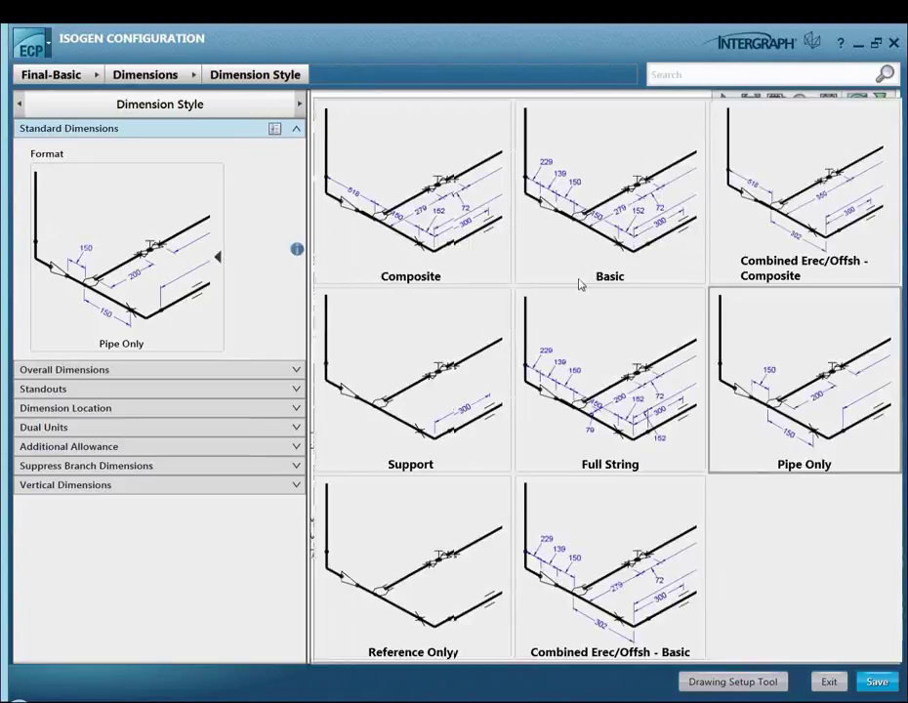
left_click(580, 283)
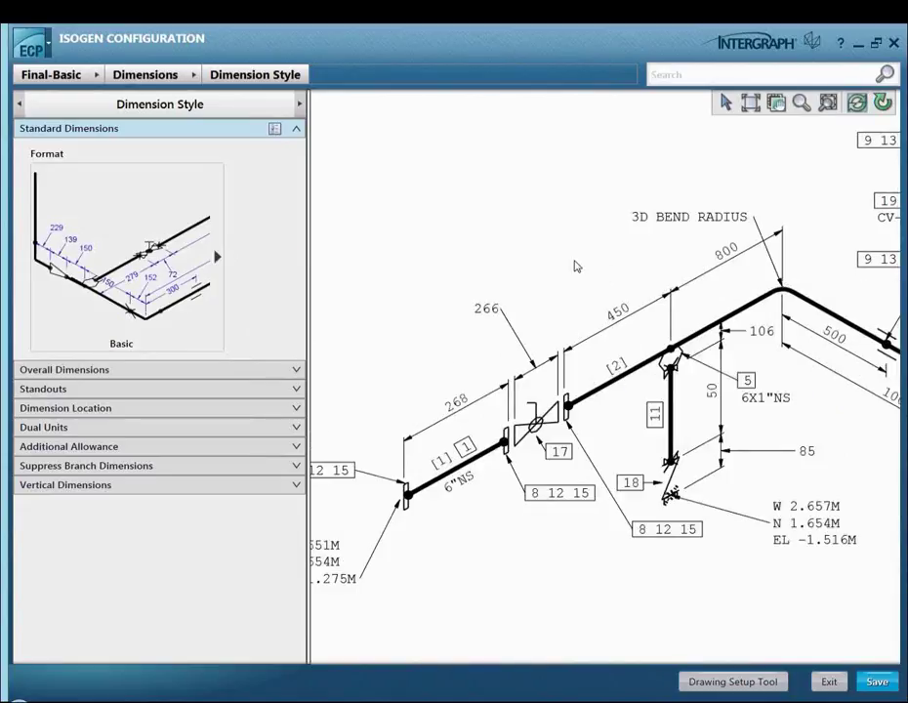
Step: Search the style settings for "valve" and bring the valves along the pipe run into view in the preview
left_click(768, 77)
type("v")
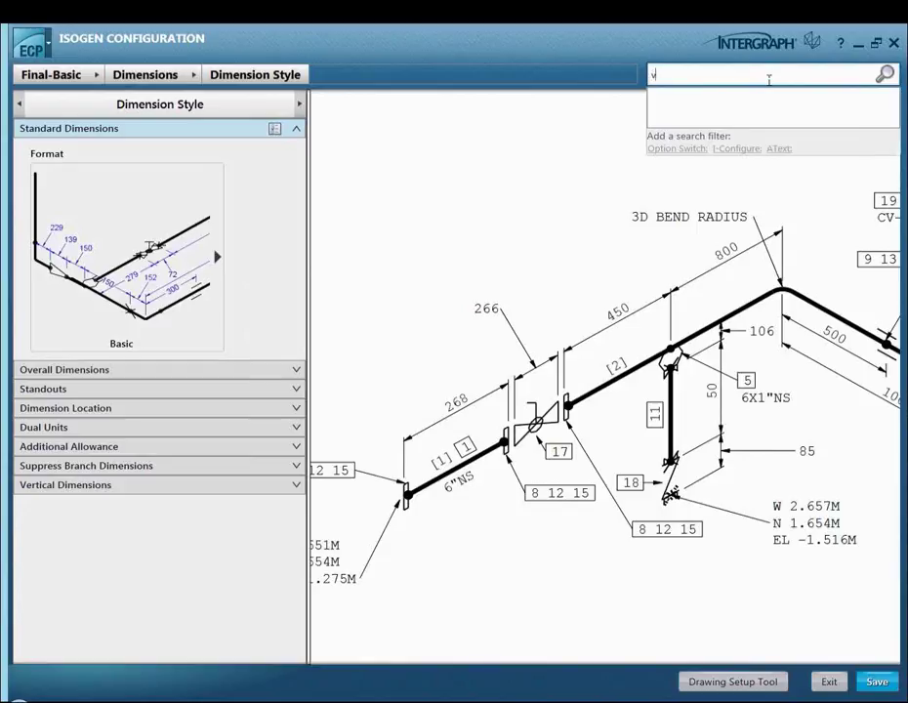
type("alve")
key("Return")
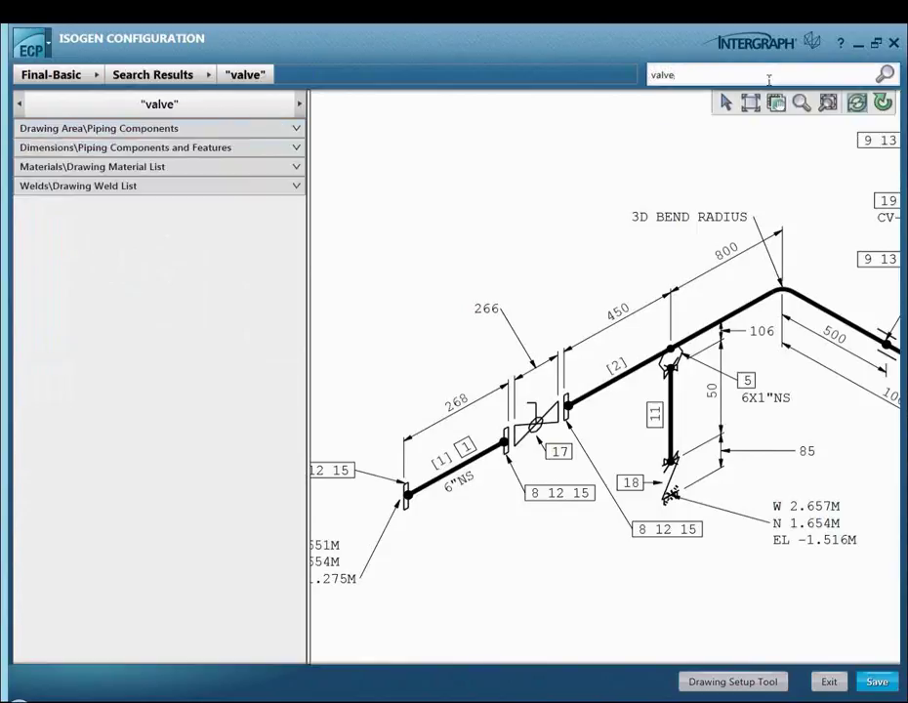
left_click(780, 77)
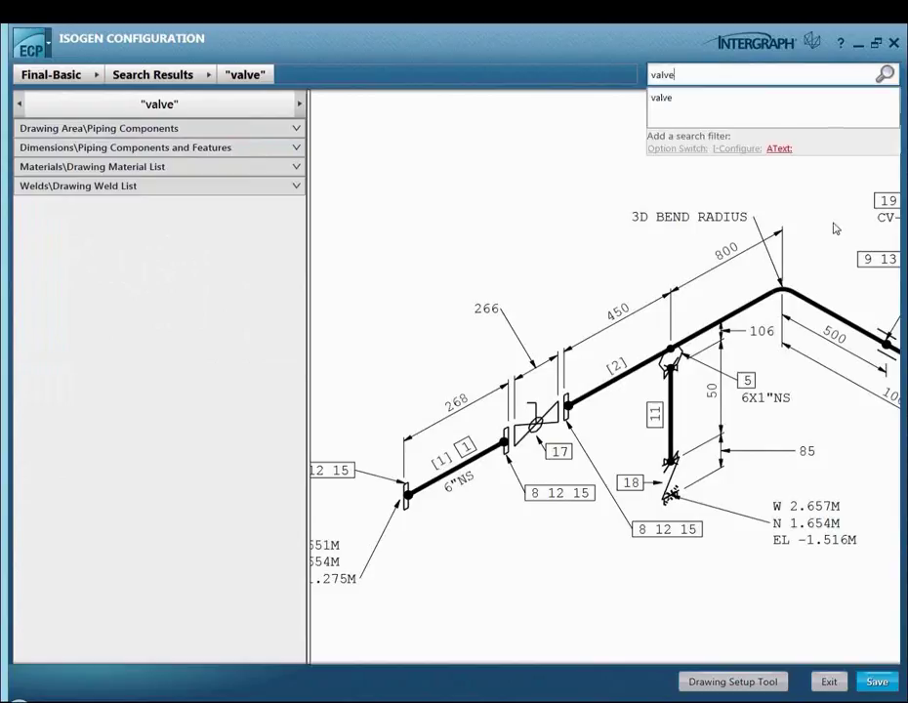
left_click_drag(732, 301, 662, 346)
scroll(661, 346, "down", 1)
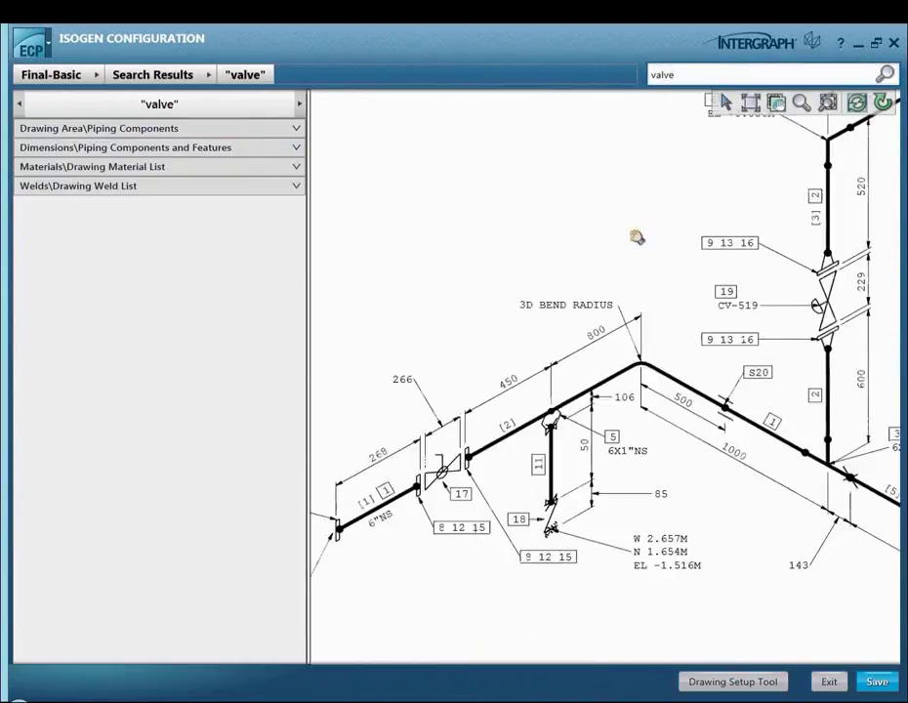
Step: Try showing isometric spindles in the Valves settings of the drawing area's piping components, and restore the option to False
left_click(231, 131)
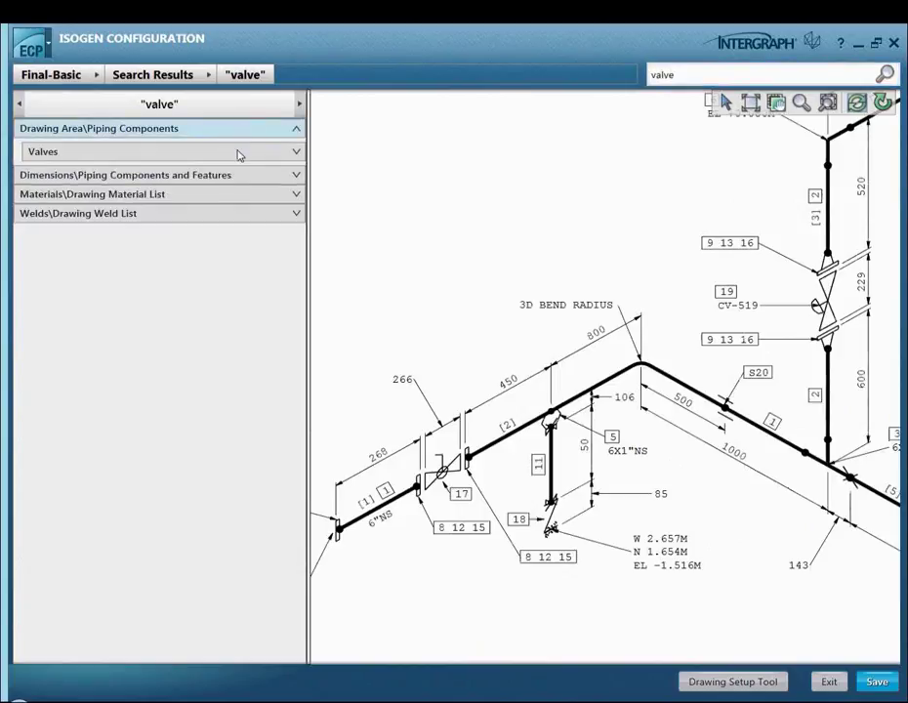
left_click(239, 154)
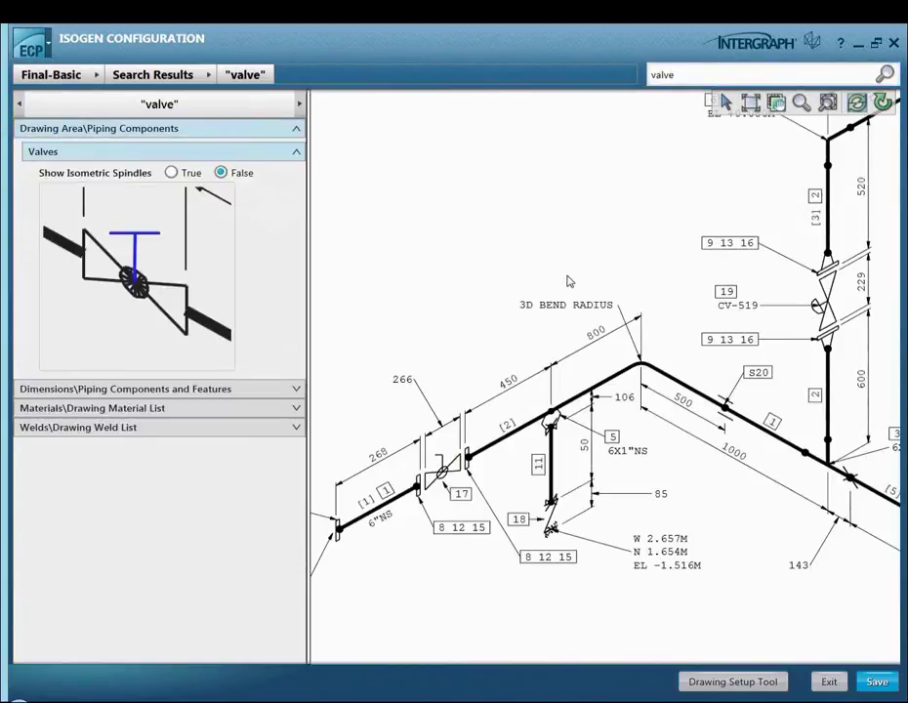
left_click(172, 173)
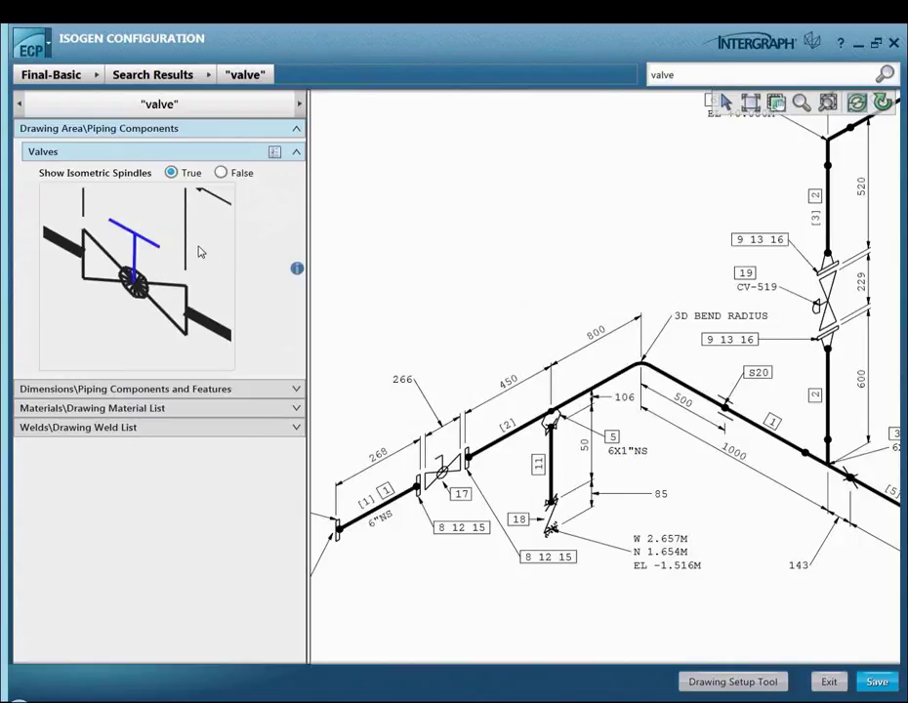
key("Right")
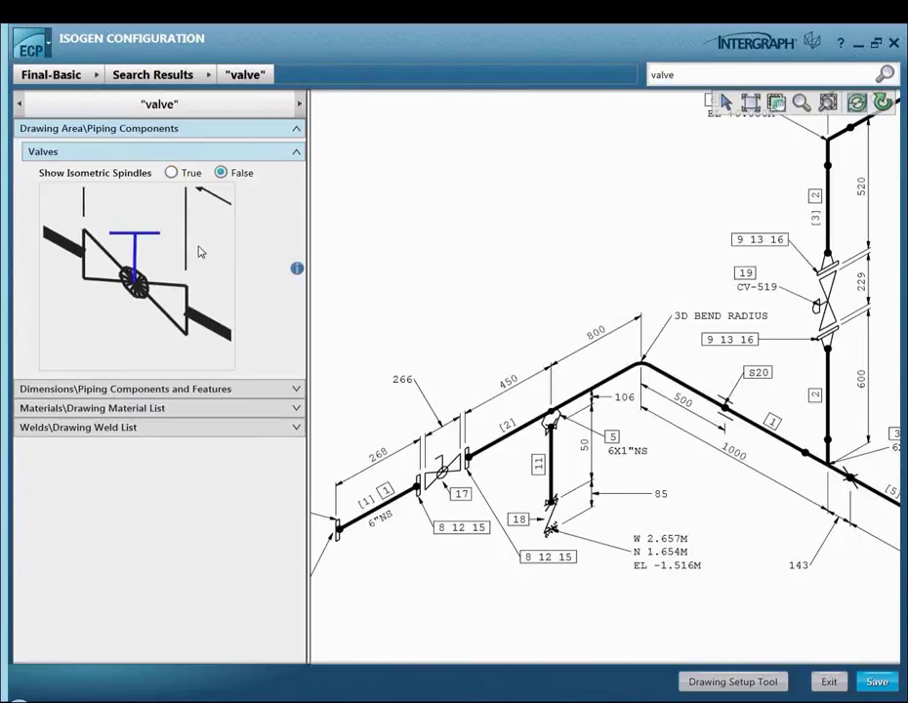
Step: Review the To End and To Centre dimensioning choices for valves and instruments without reassigning any end type
left_click(231, 389)
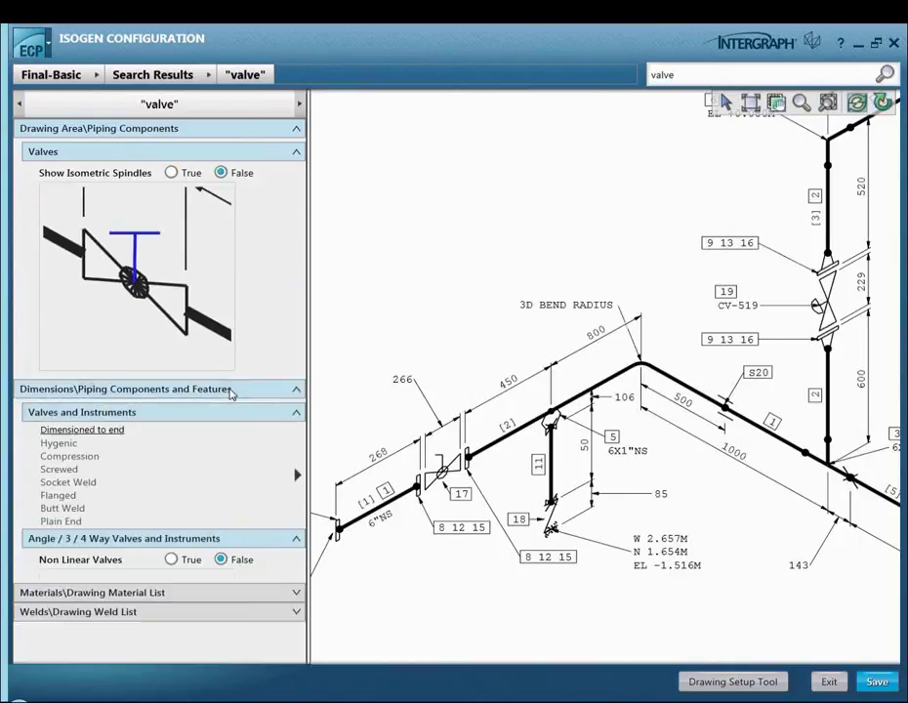
left_click(282, 475)
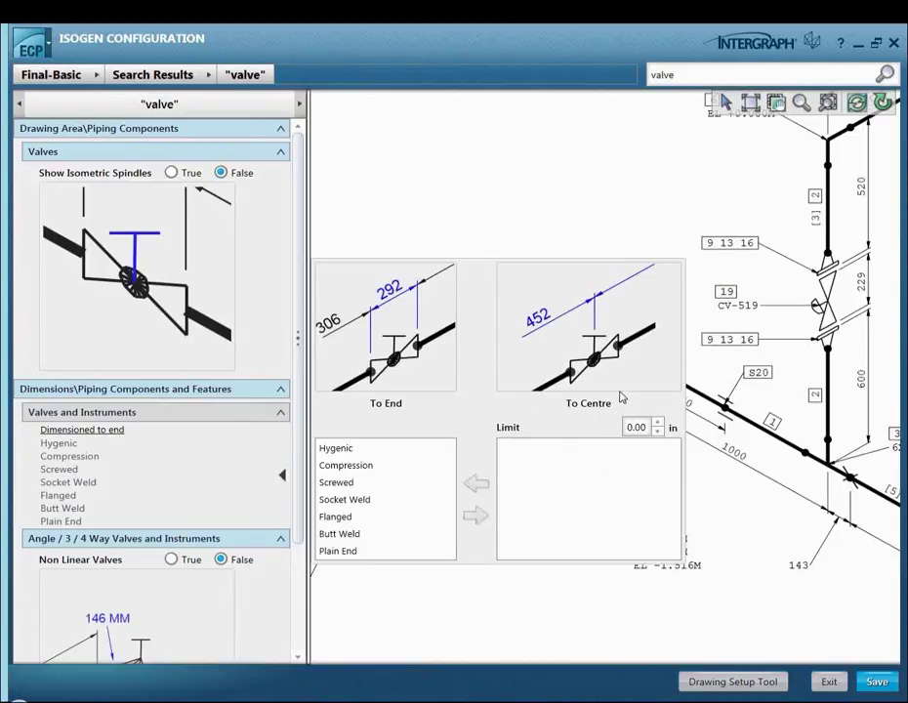
left_click(283, 475)
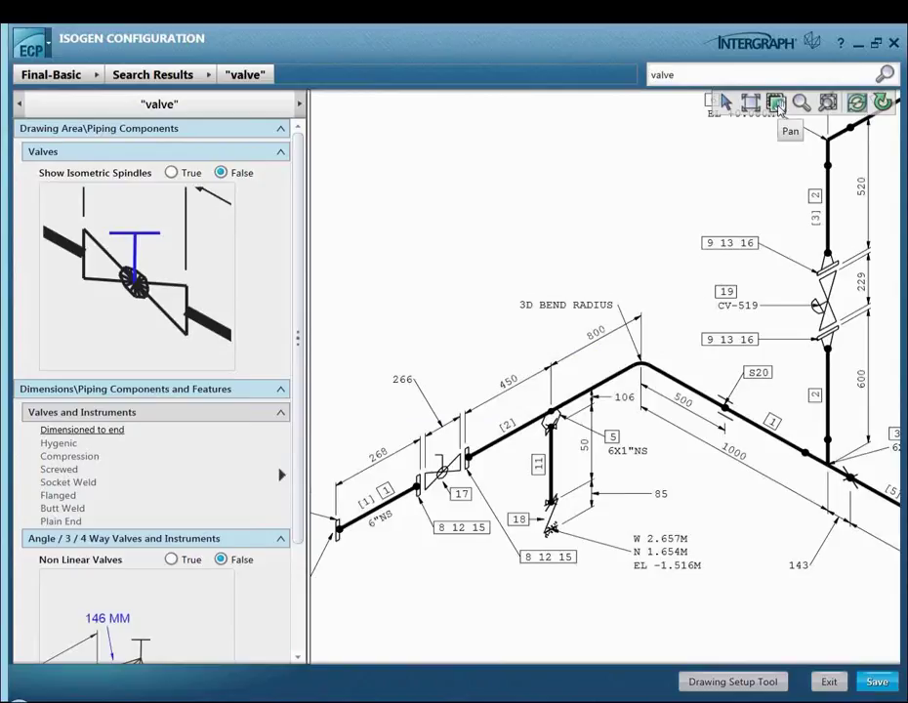
Step: Search for option switch 115 with "o:115" and open the Tolerances settings under Skews and Falls
left_click(777, 104)
left_click_drag(755, 242, 402, 494)
left_click(697, 76)
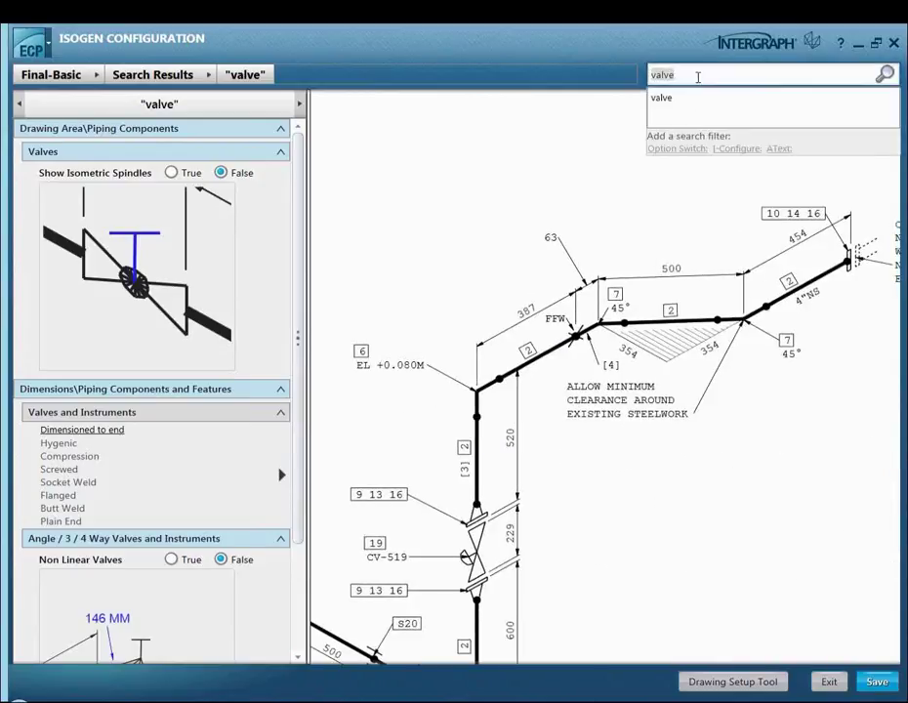
type("o:1")
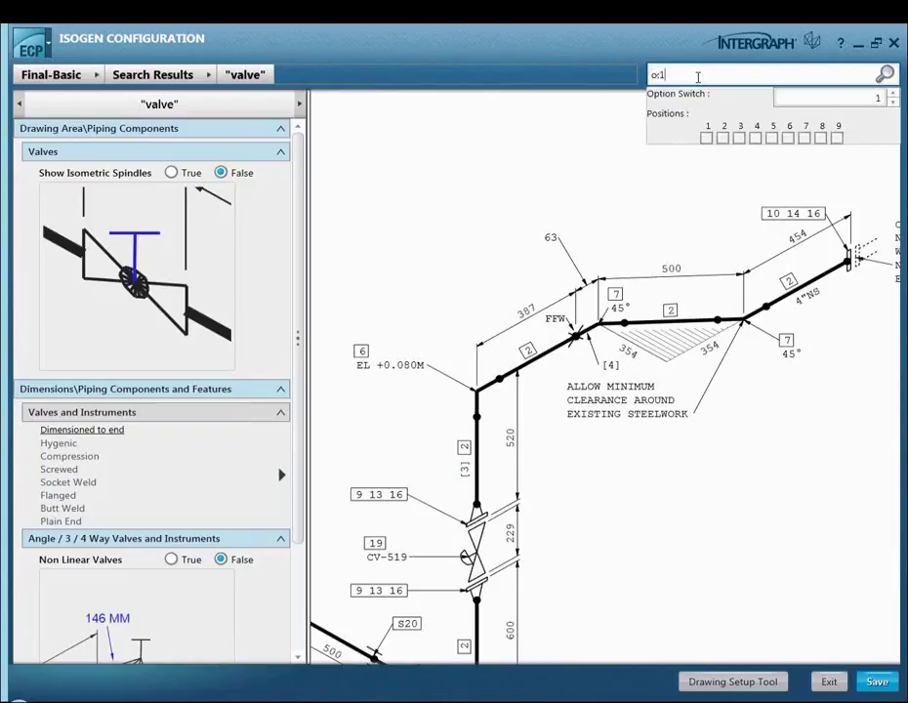
type("15")
key("Return")
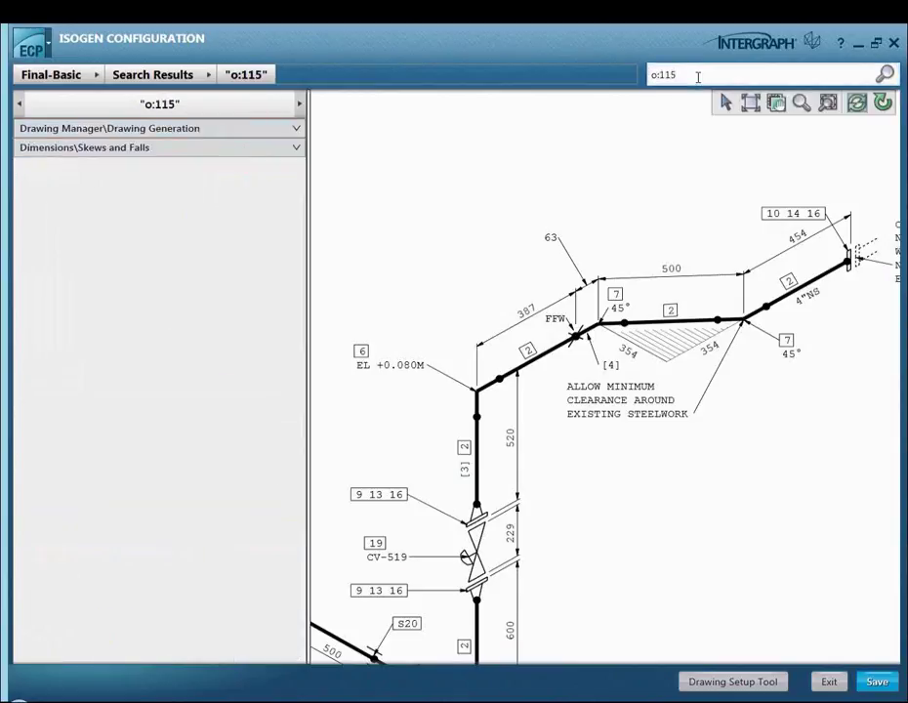
left_click(288, 151)
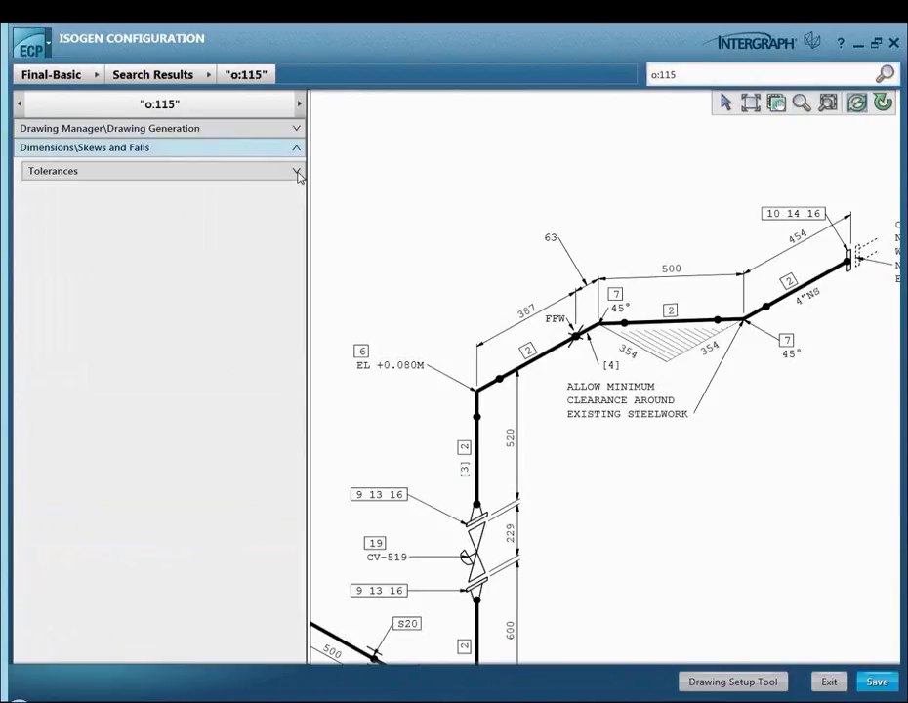
left_click(296, 172)
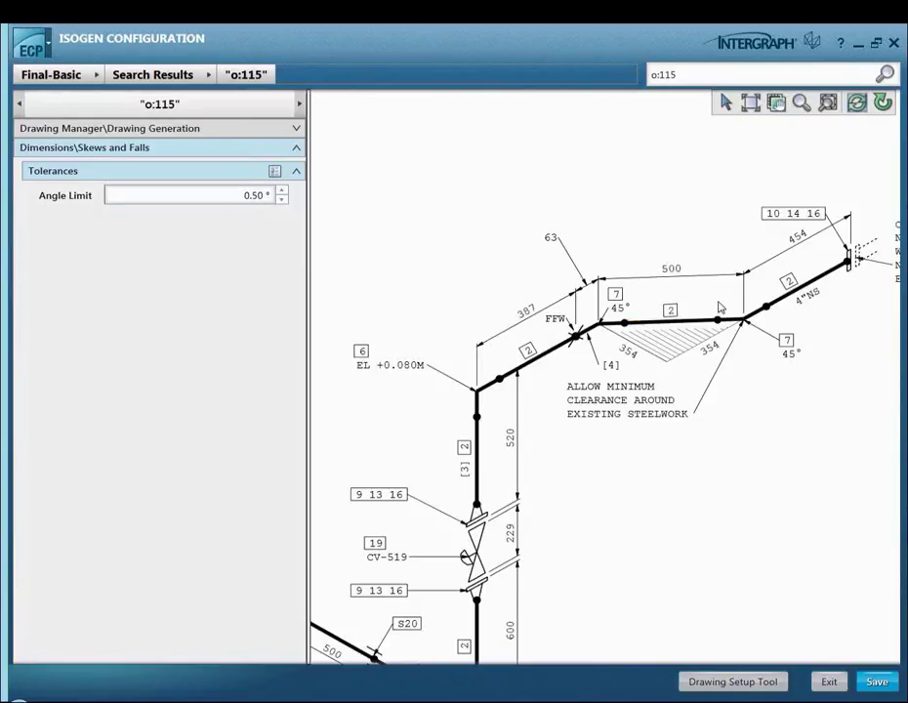
Step: Open the Controls of the Welds Appearance settings, try different weld and weld number visibility, and restore Show Welds to True and Show Numbers to False
left_click(56, 79)
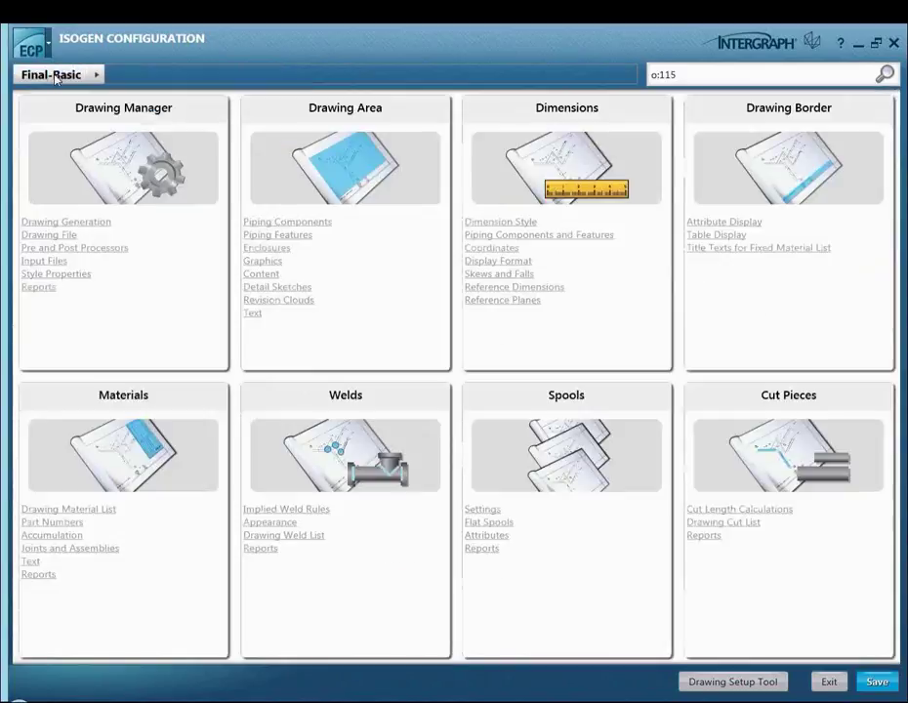
left_click(275, 525)
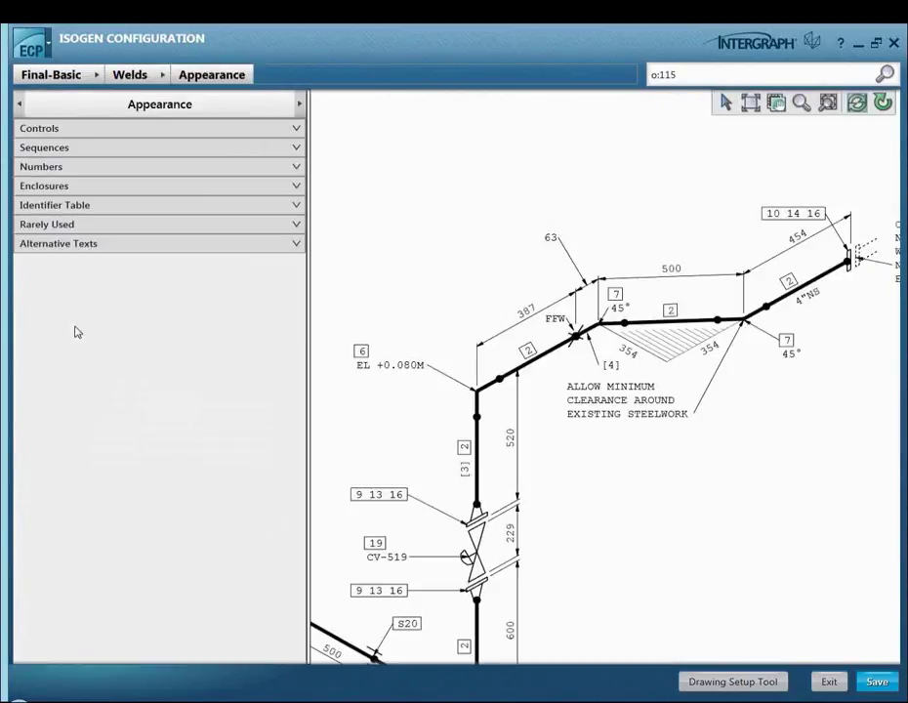
left_click(279, 135)
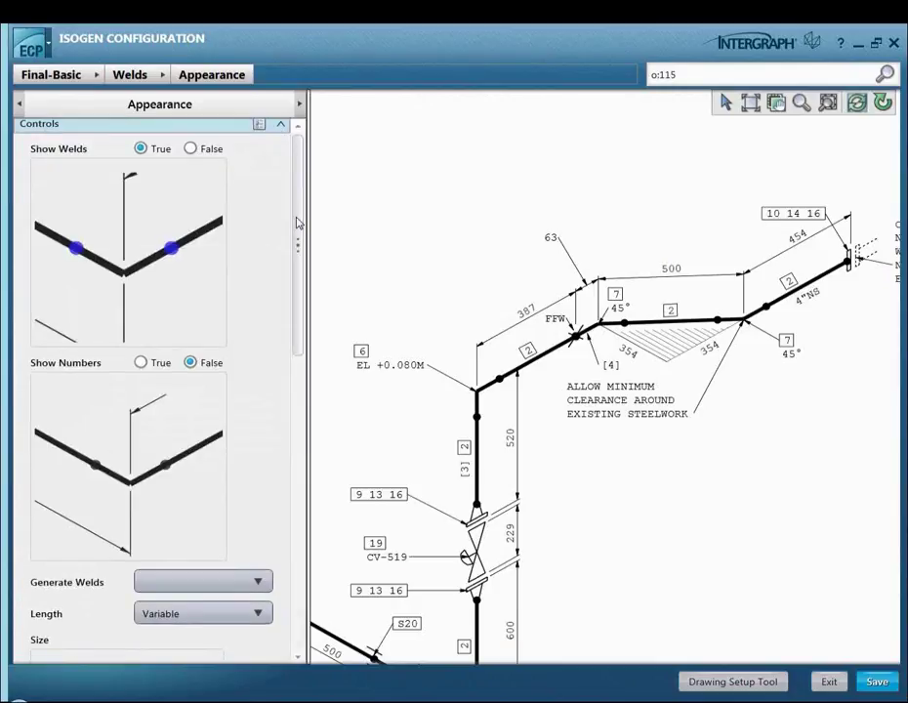
left_click_drag(298, 222, 298, 189)
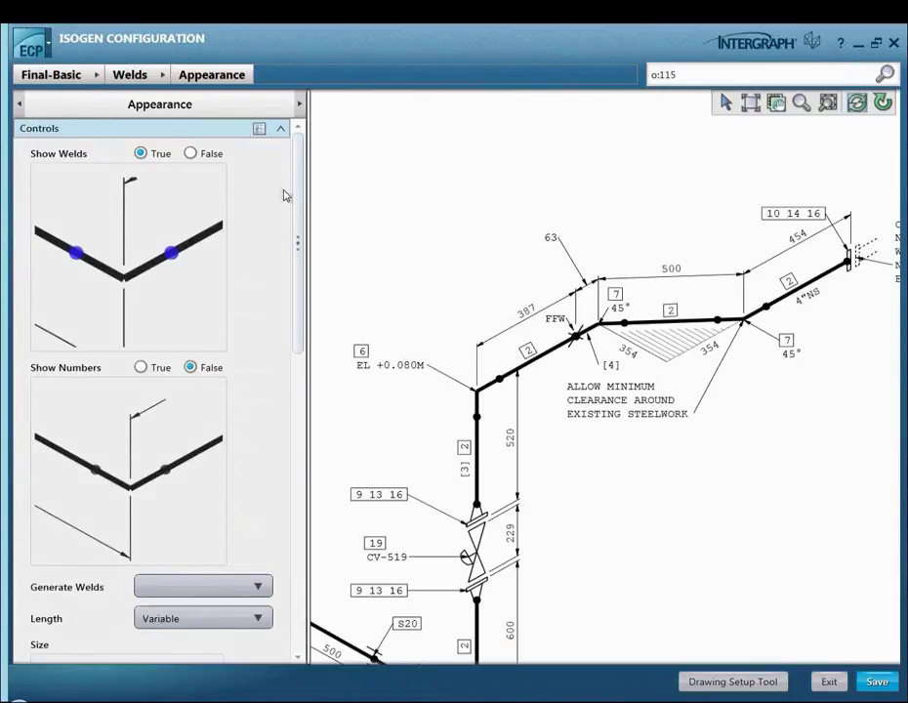
left_click(190, 153)
left_click(147, 367)
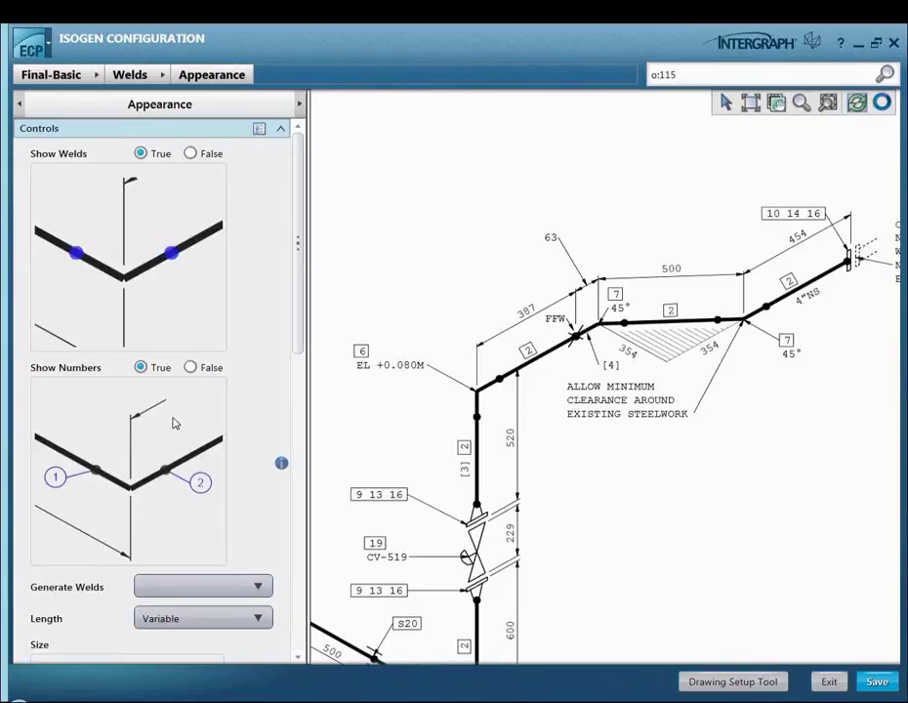
left_click(172, 422)
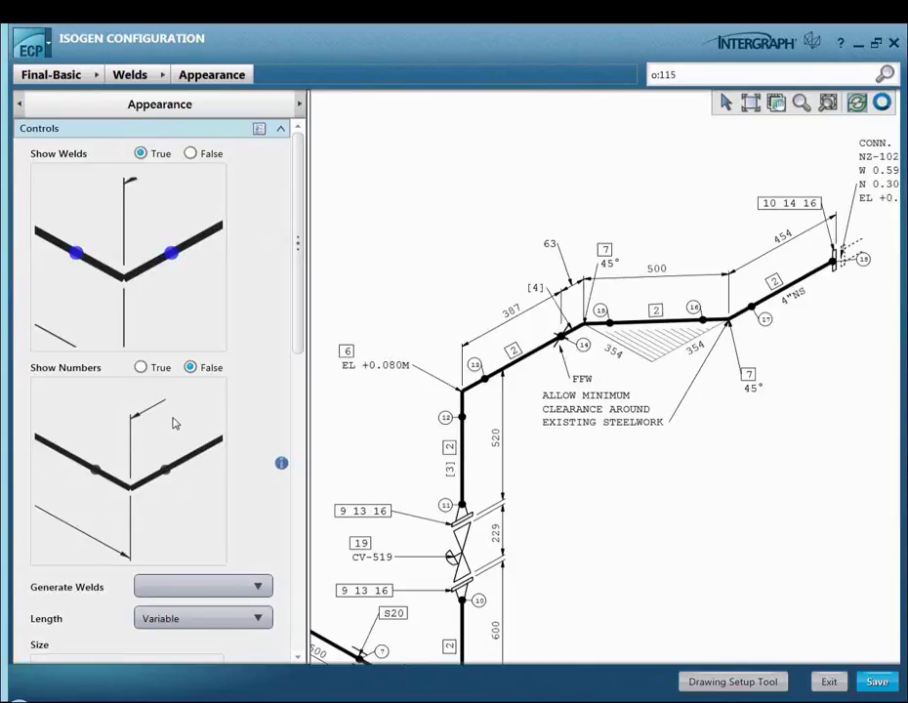
Step: Pick the pipe and the adjacent weld in the preview to look up the settings category of each
left_click(482, 387)
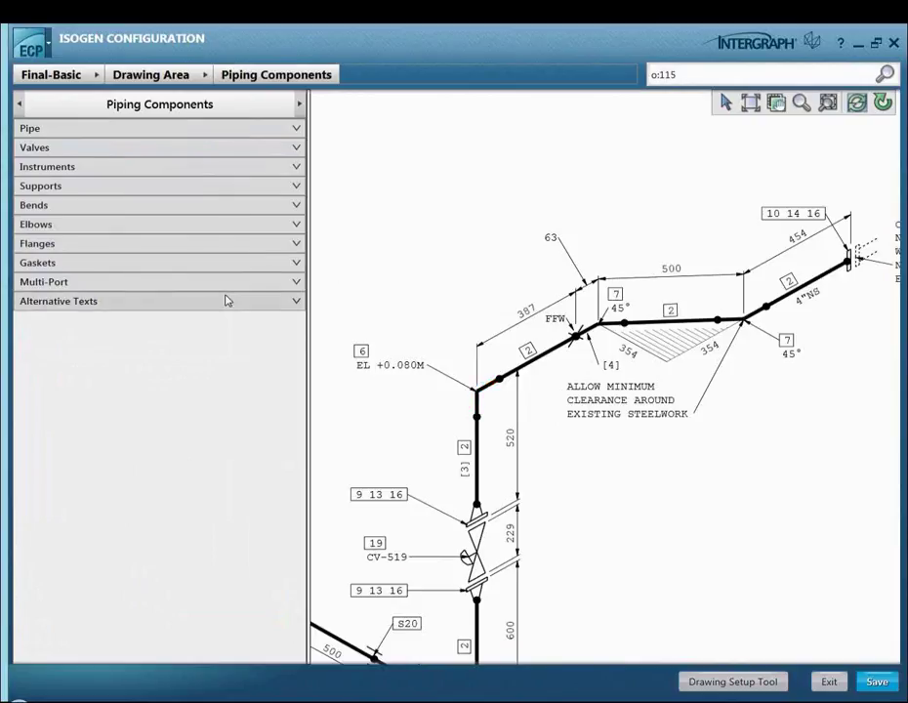
left_click(501, 383)
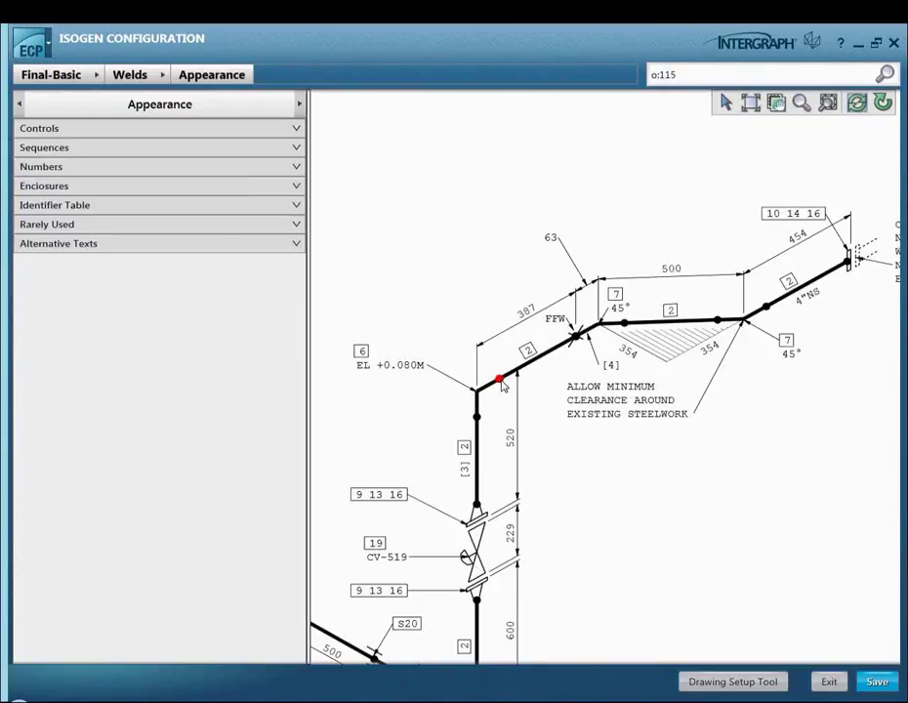
Step: Return to the Final-Basic category overview and exit the ISOGEN configuration without saving the style changes
left_click(59, 84)
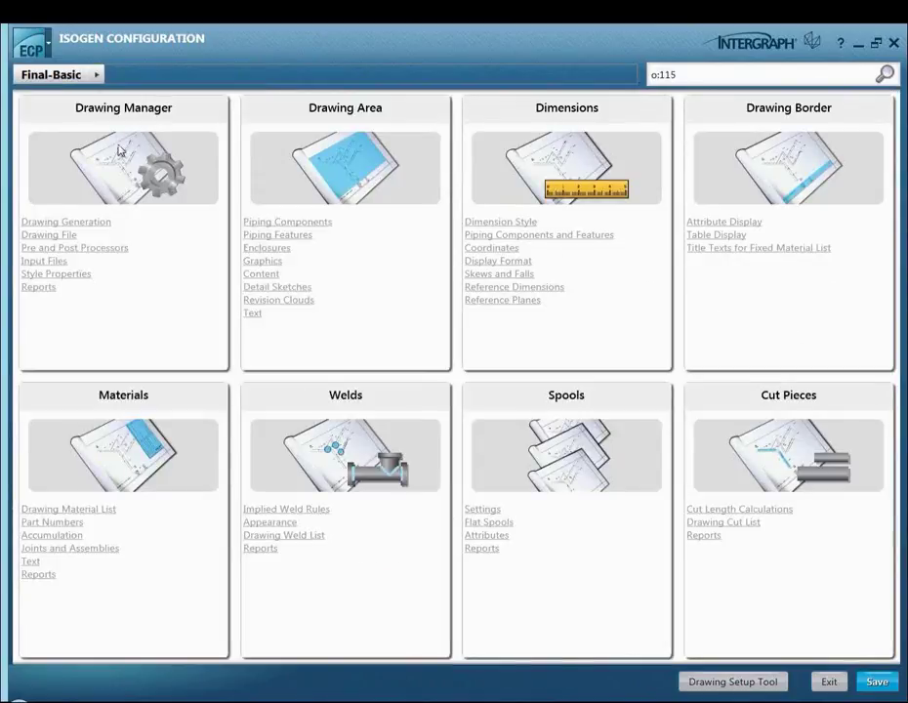
left_click(830, 682)
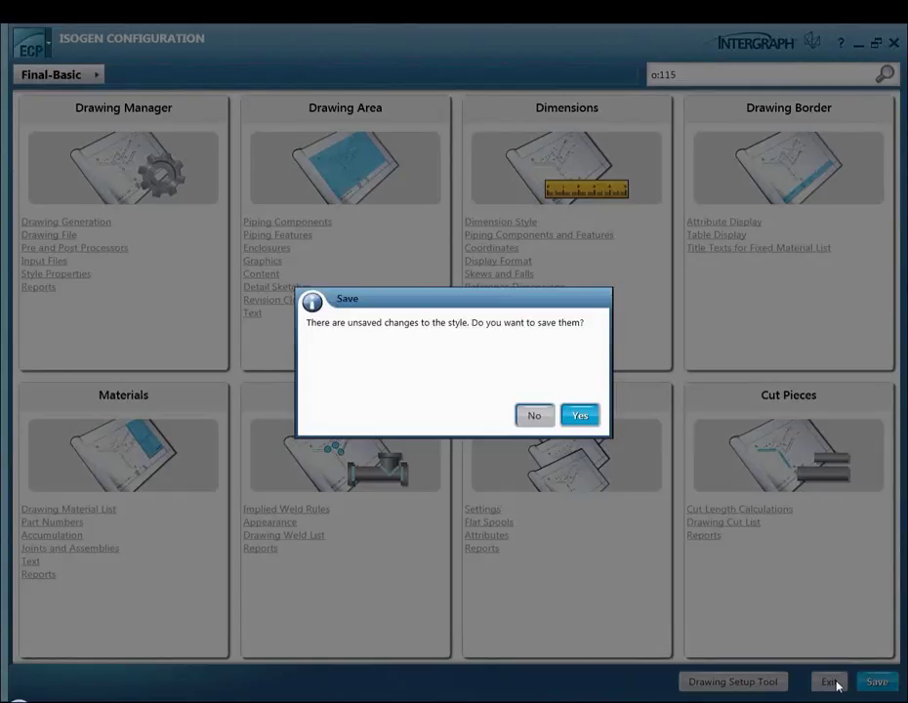
left_click(544, 419)
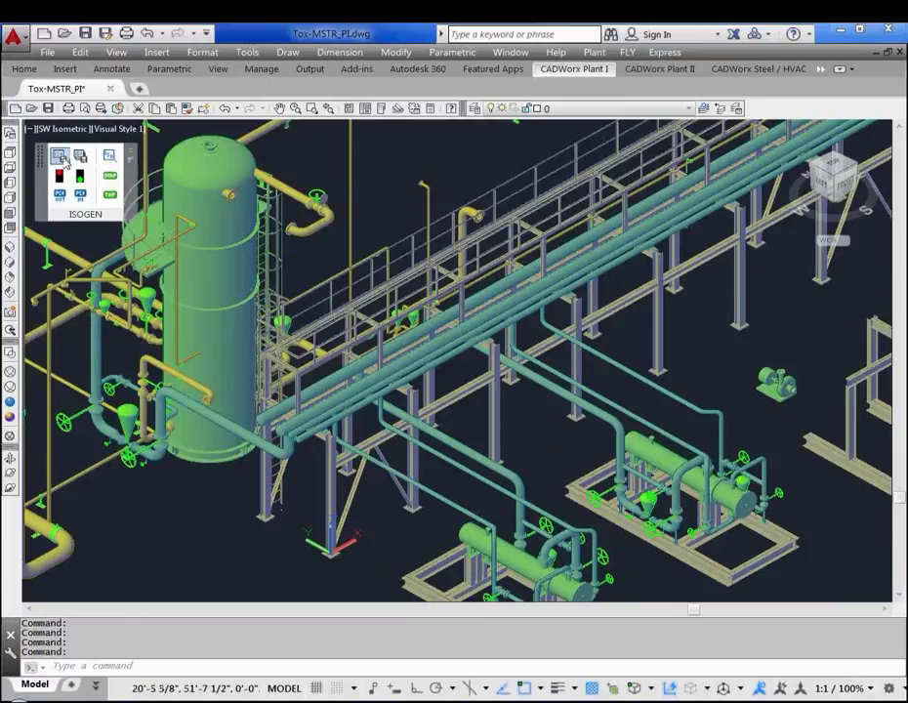
Step: Run the ISOGEN export with the Final-Basic style of Project1 by line number, picking a component to identify the line
left_click(60, 156)
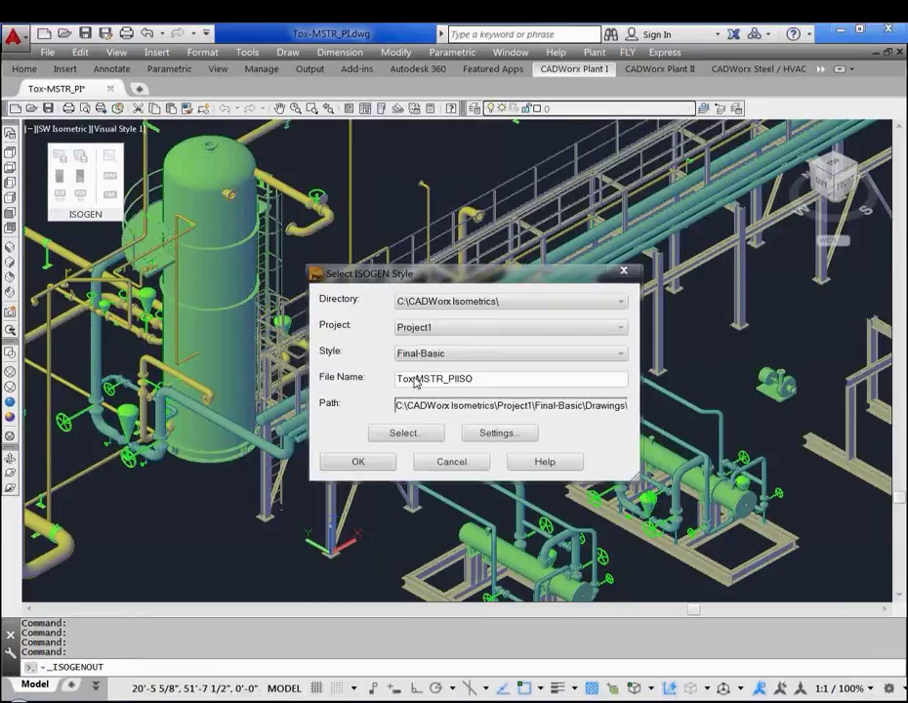
left_click(358, 462)
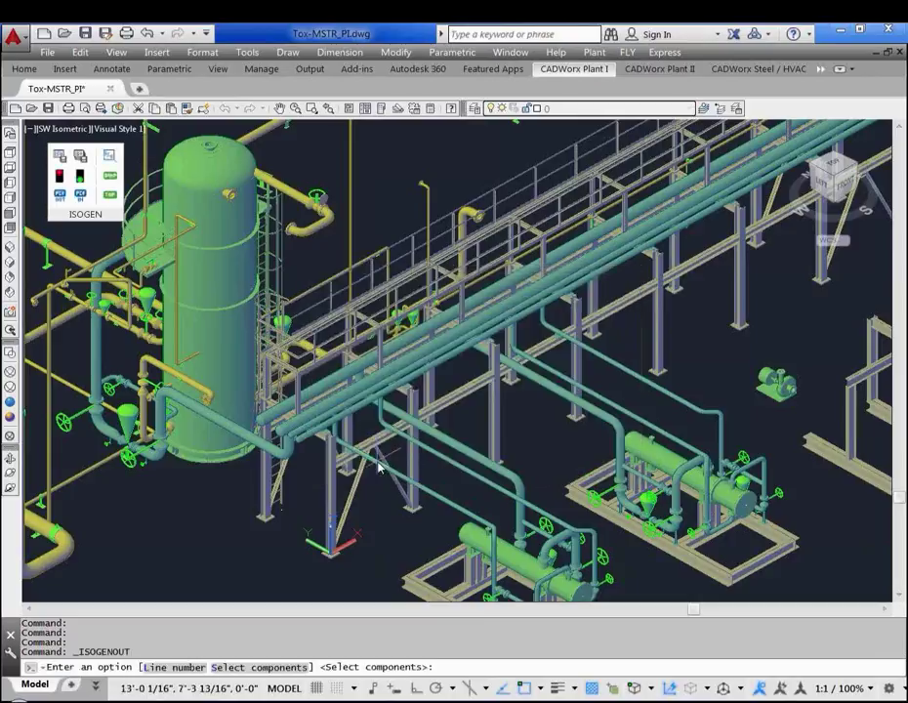
right_click(379, 445)
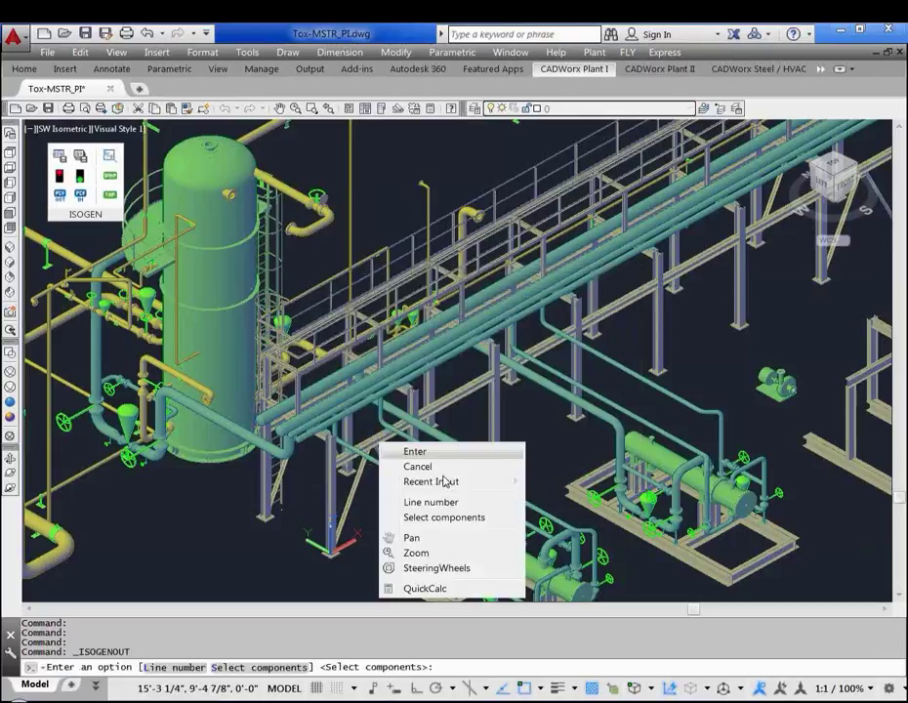
left_click(447, 500)
right_click(412, 346)
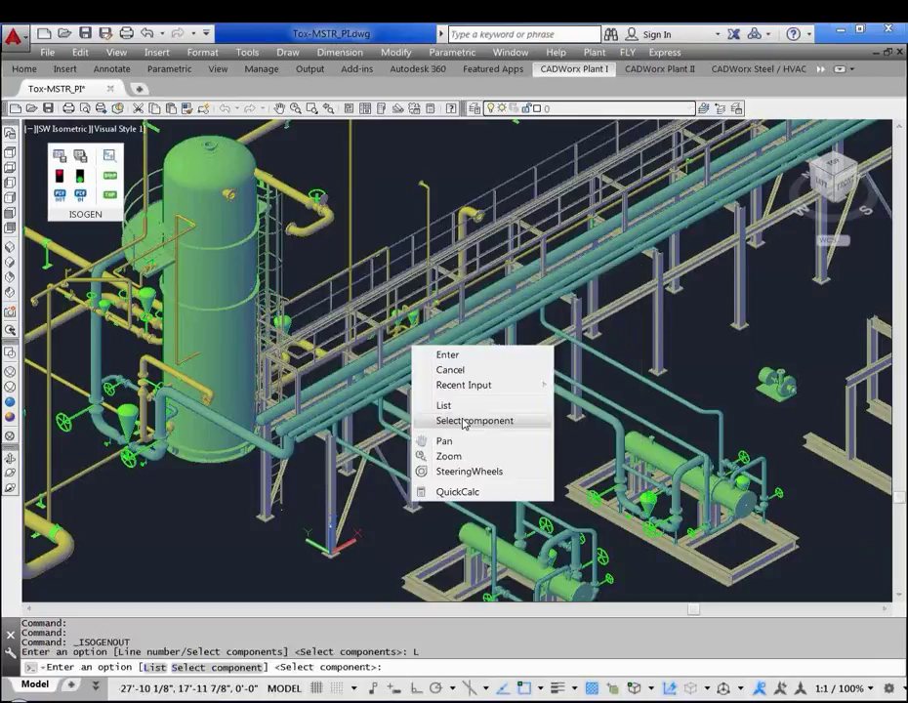
left_click(465, 421)
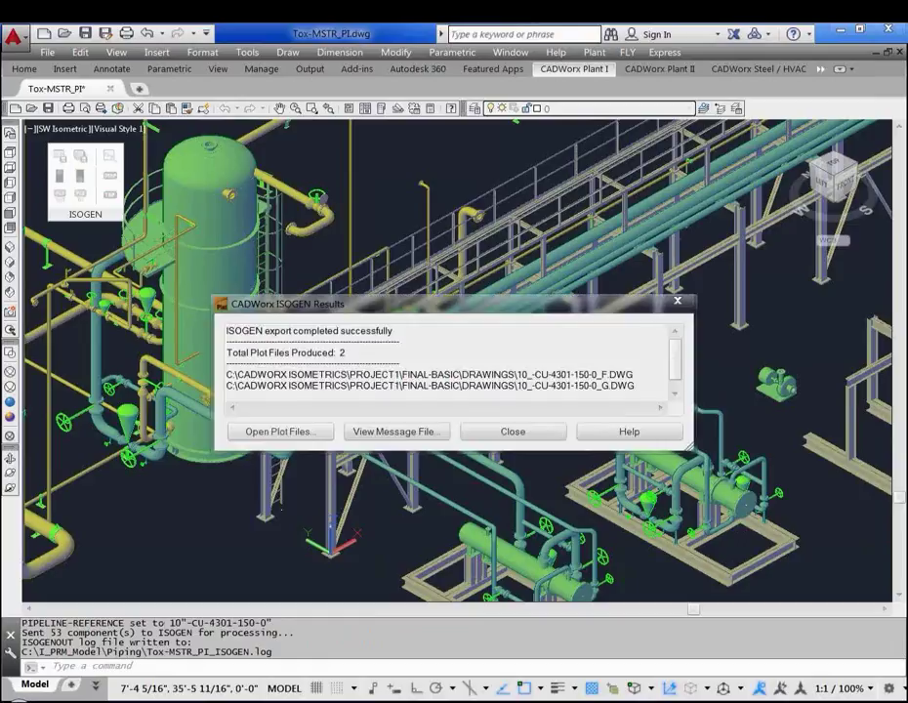
Step: Open the plot files produced by the ISOGEN export and fit the 10_-CU-4301-150-0_G isometric to its extents
left_click(270, 436)
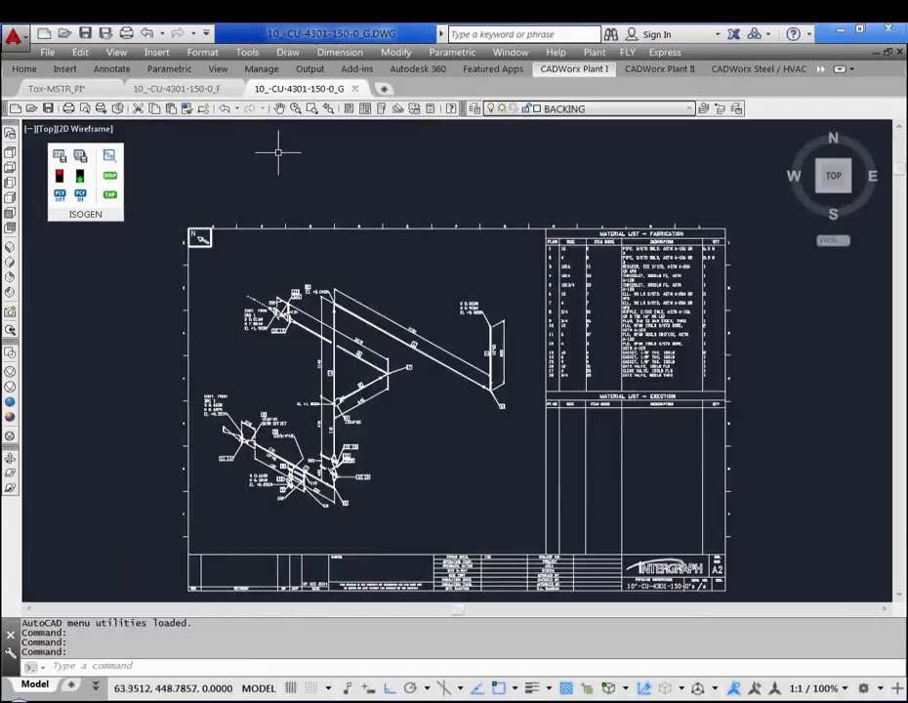
type("z")
key("Return")
type("e")
key("Return")
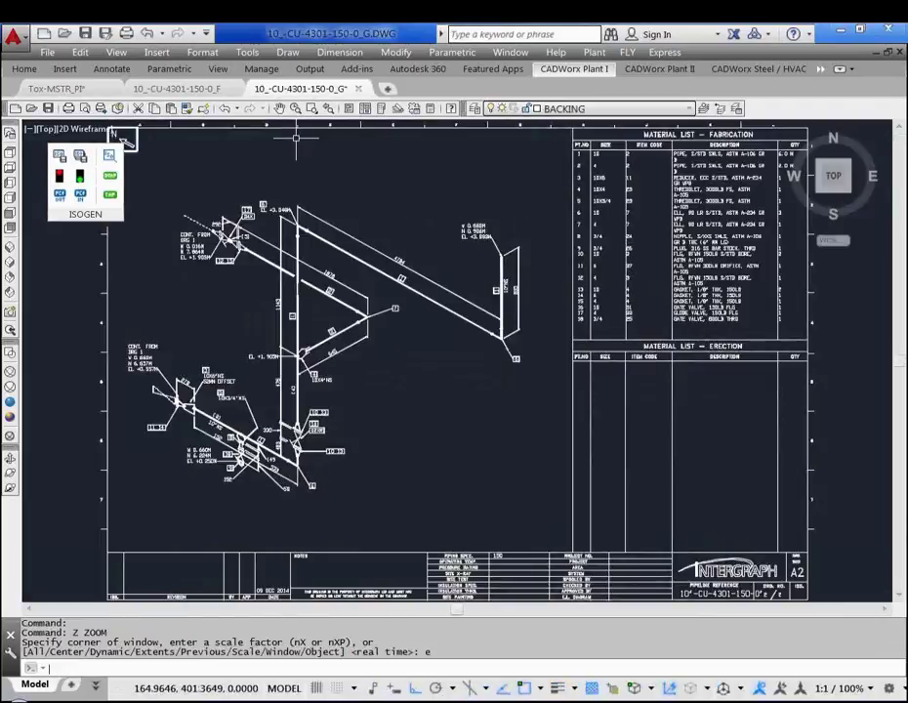
Step: Examine the fabrication material list of the 10_-CU-4301-150-0_G isometric up close
type("z")
key("Return")
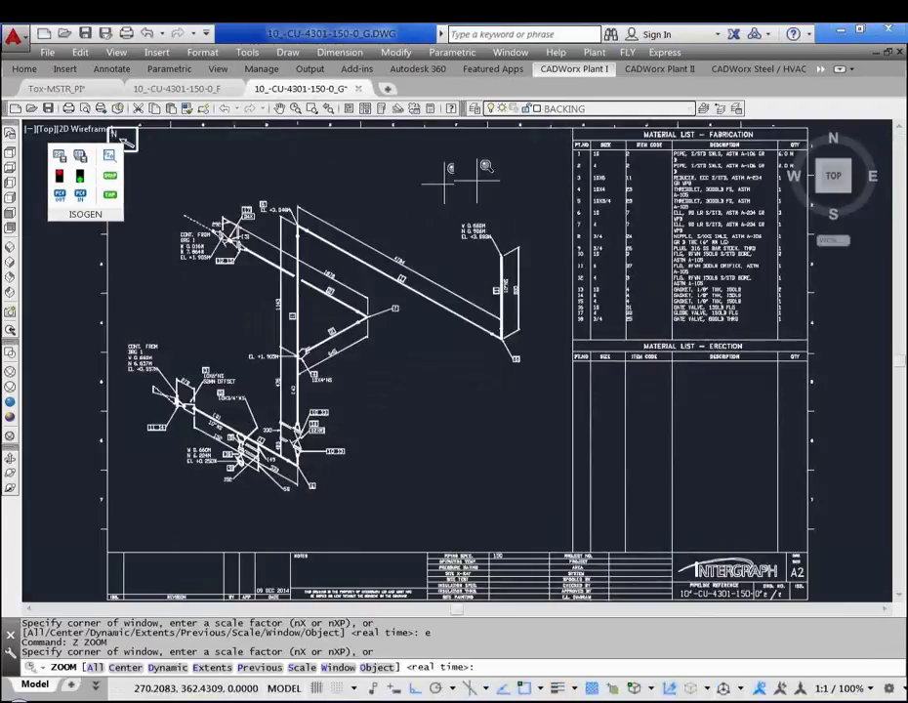
left_click(539, 131)
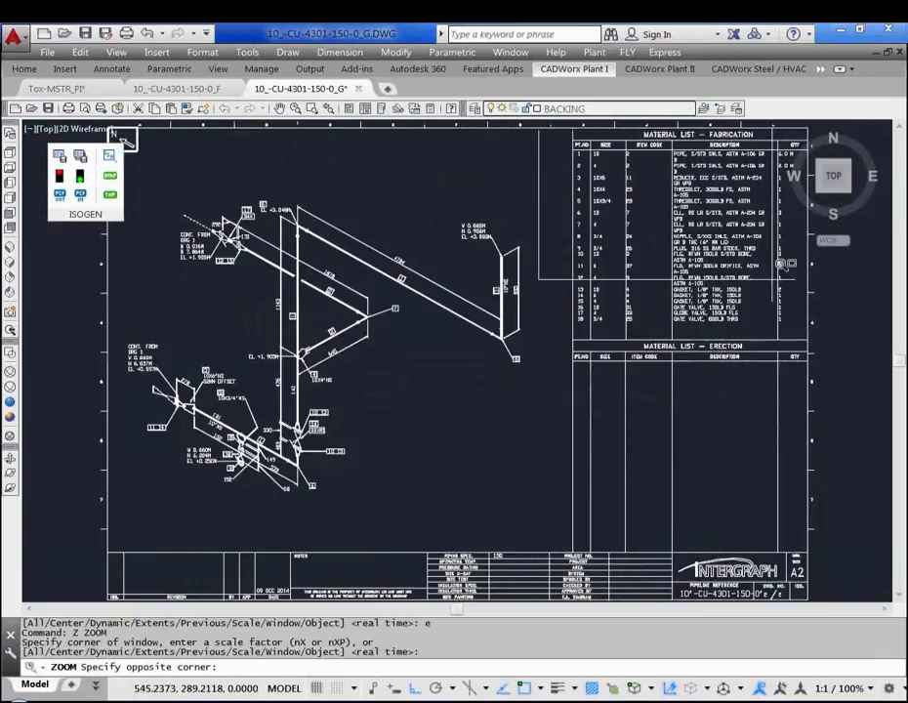
left_click(826, 321)
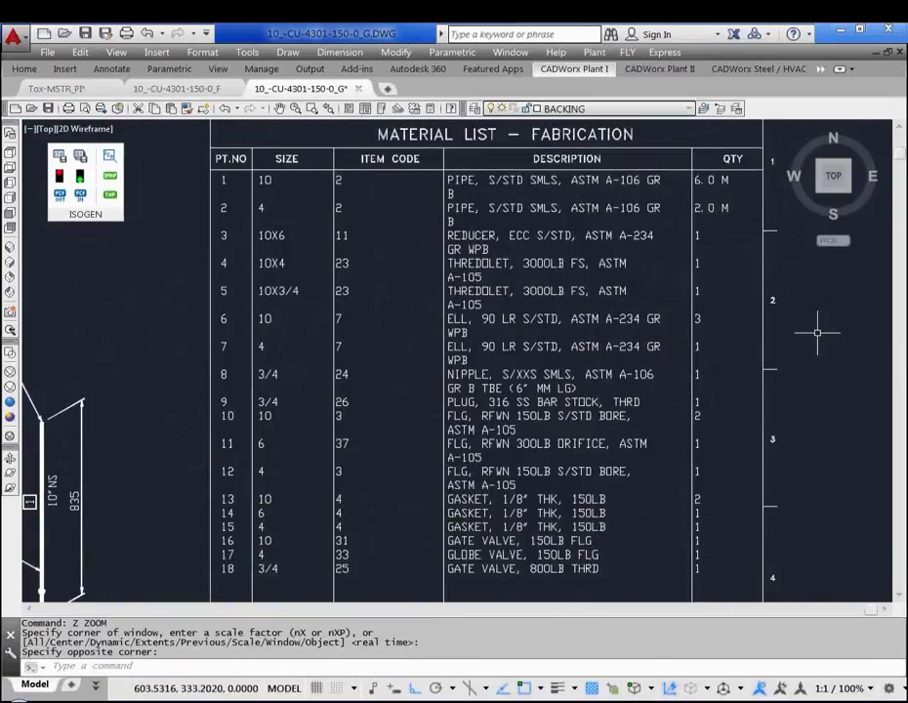
Step: Look over the dimensions, part tags and continuation notes along the drawn pipeline, finishing with the whole isometric sheet in view
type("p")
key("Return")
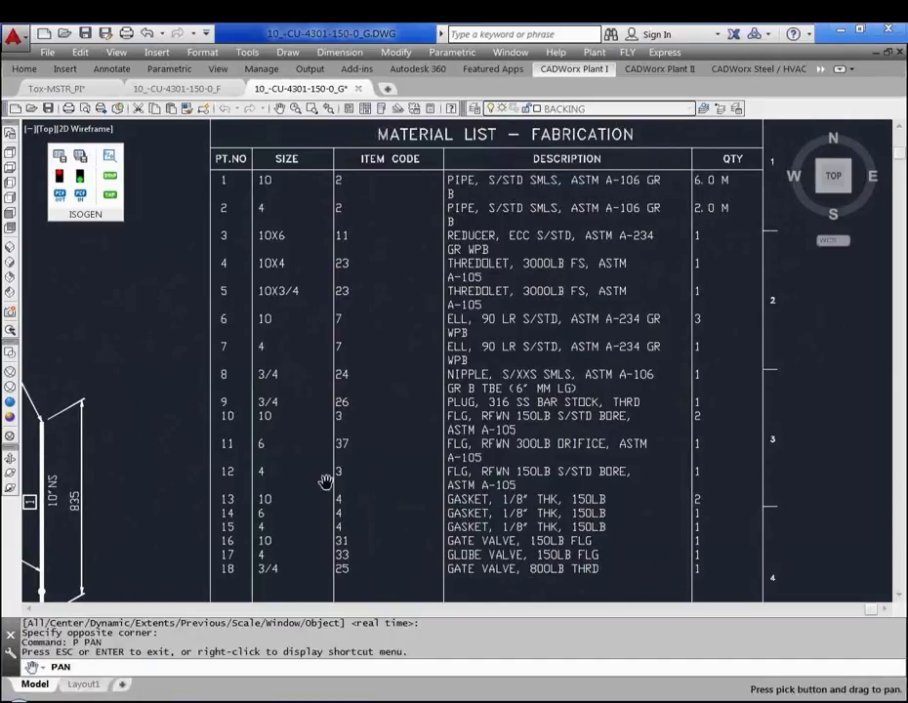
left_click_drag(325, 481, 616, 288)
left_click_drag(283, 414, 600, 420)
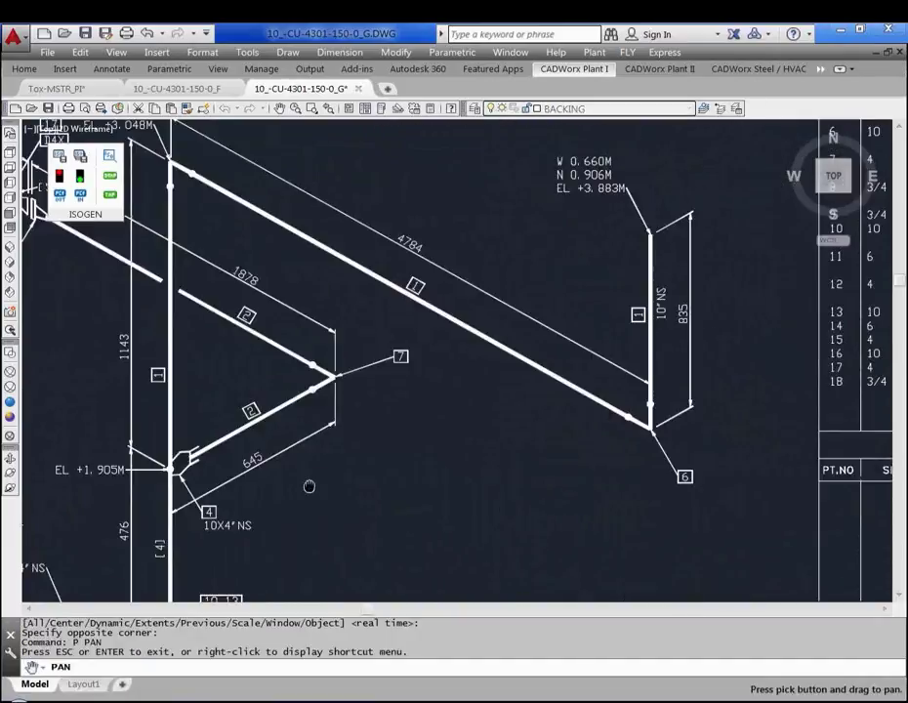
left_click_drag(308, 486, 602, 314)
mouse_move(546, 459)
left_mouse_down()
mouse_move(599, 354)
mouse_move(651, 319)
left_mouse_up()
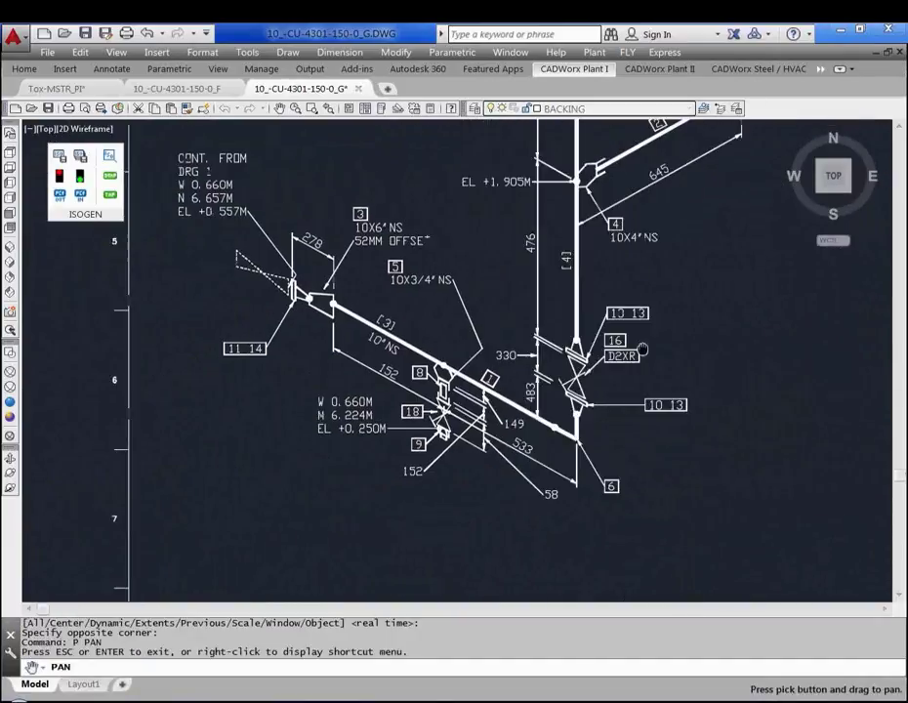
right_click(706, 267)
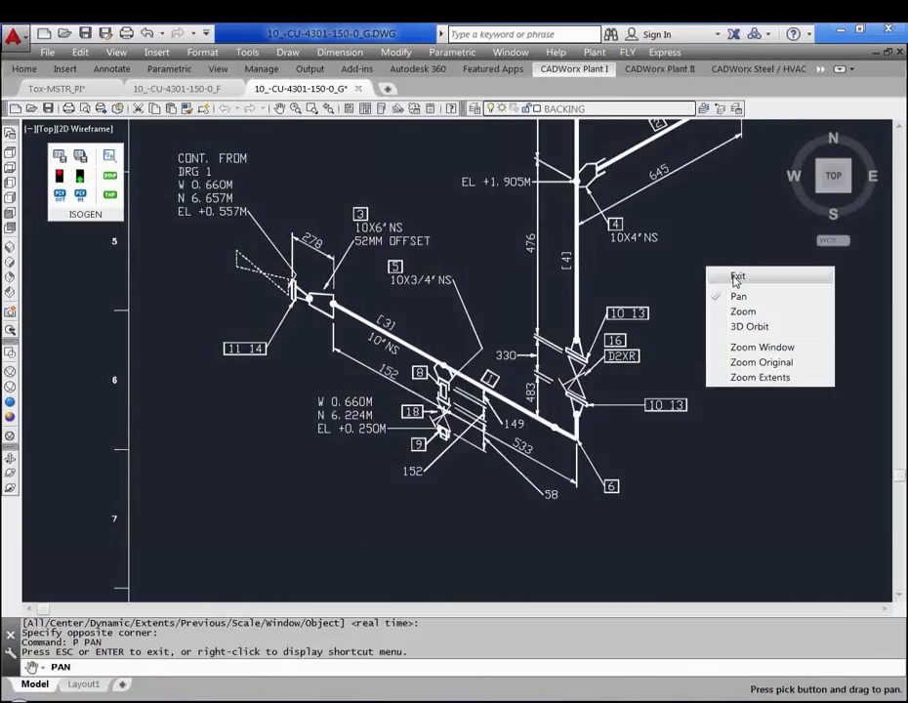
left_click(737, 278)
type("z")
key("Return")
type("e")
key("Return")
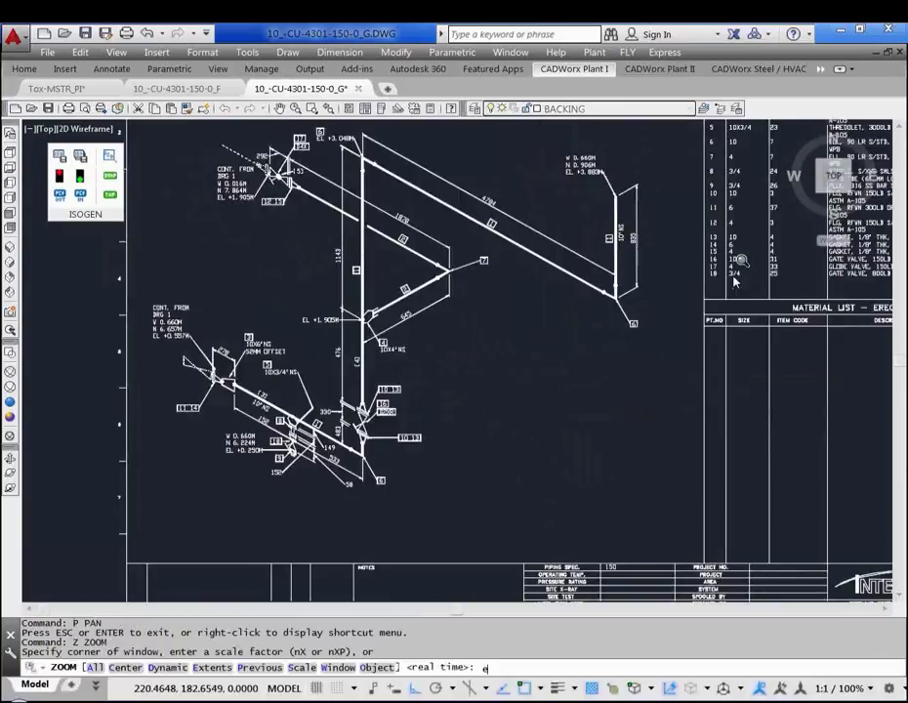
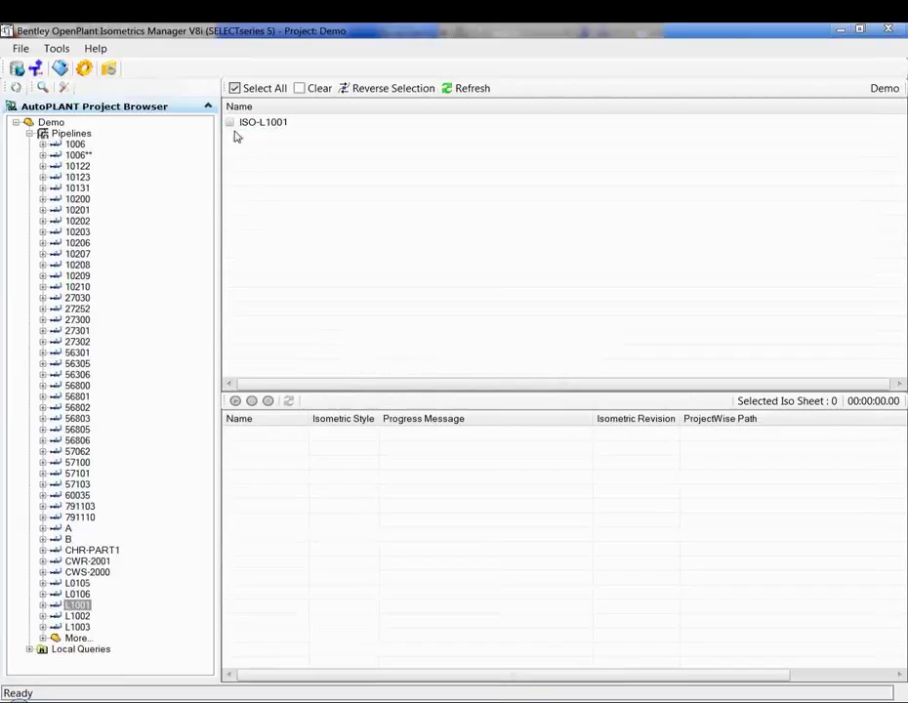
Step: Select the ISO-L1001 sheet in OpenPlant Isometrics Manager and check the available output formats in the isometric configuration
left_click(230, 123)
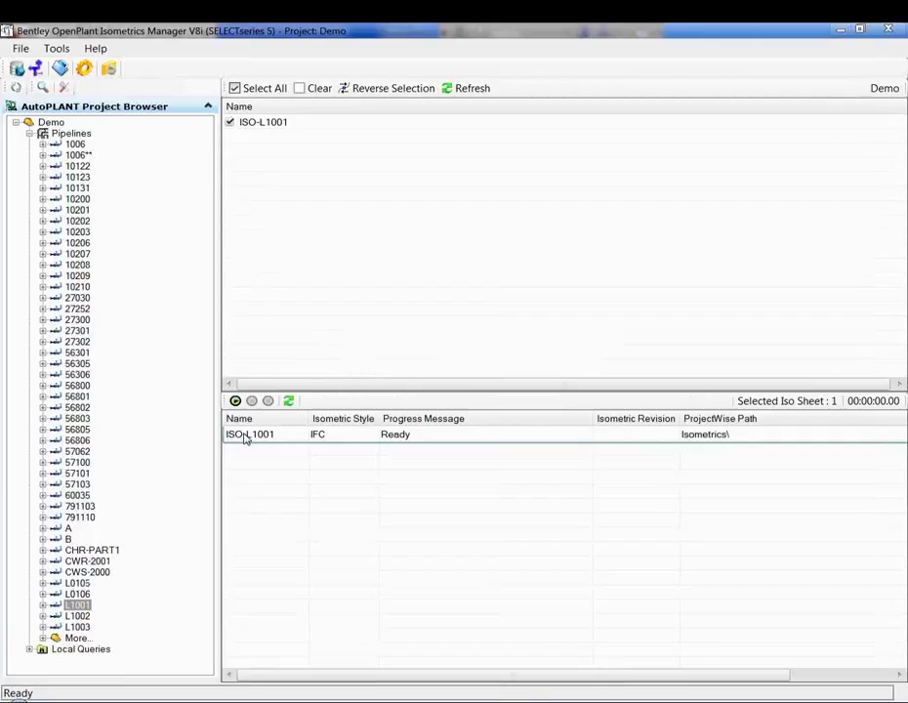
left_click(84, 71)
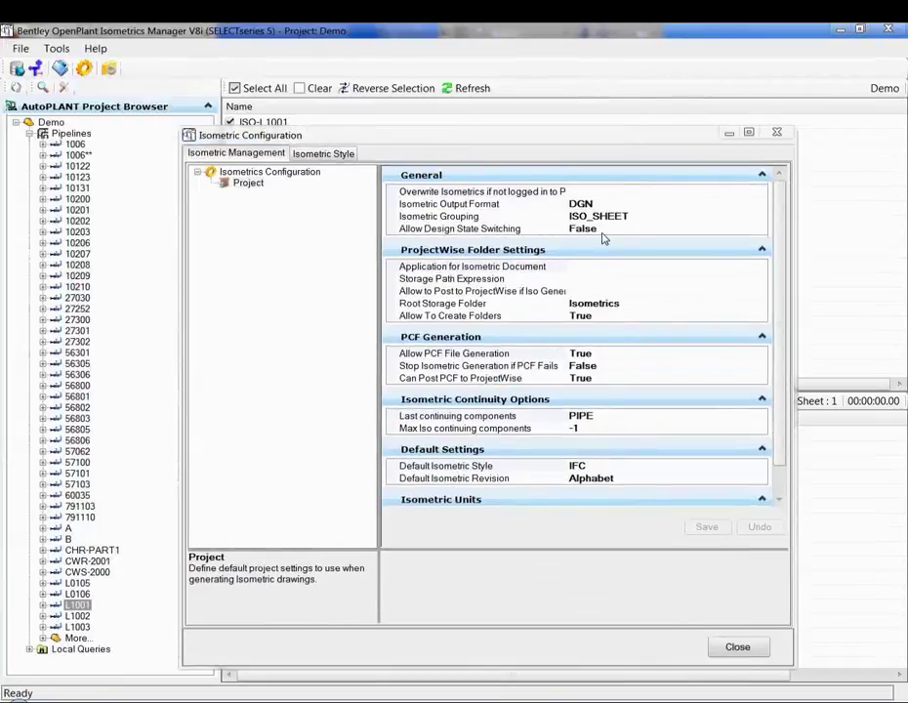
left_click(760, 207)
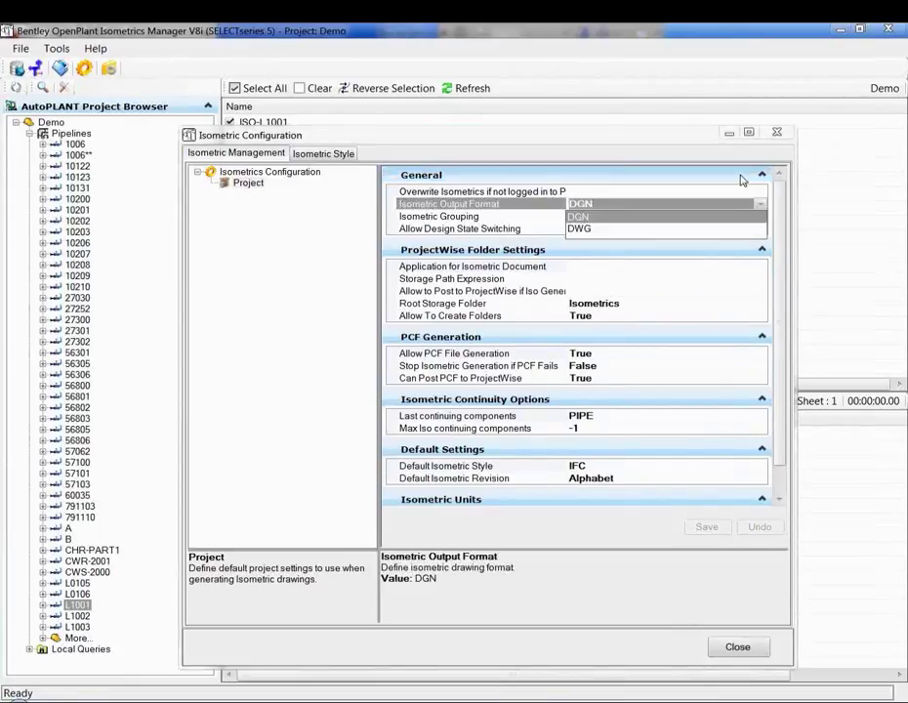
left_click(781, 217)
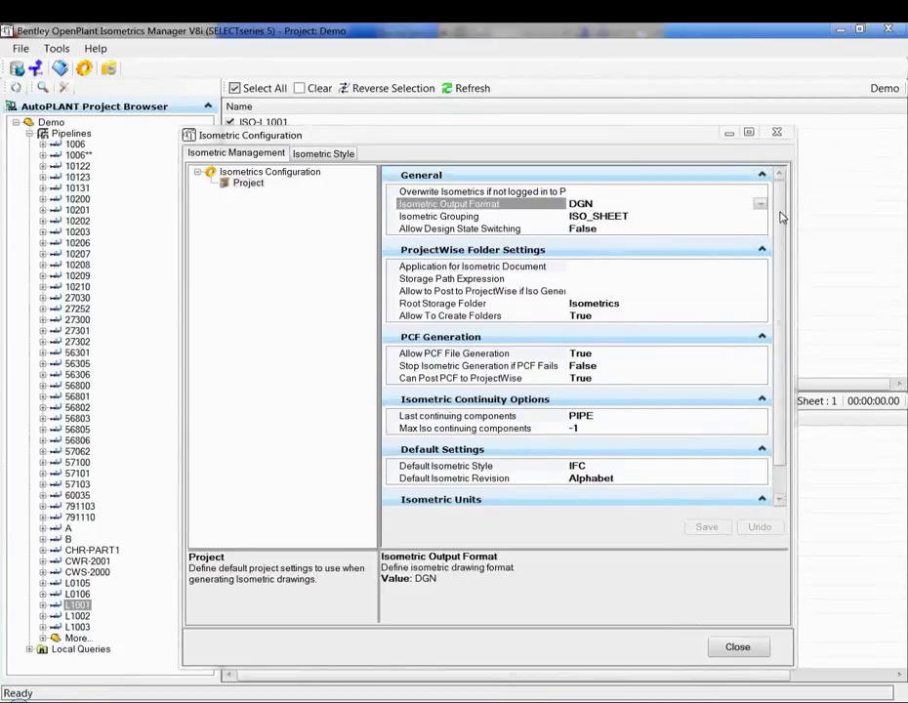
Step: Review the IFC isometric style categories, from hatch and converter settings to dimensioning, insulation, labels and advanced, and close the configuration
left_click(341, 153)
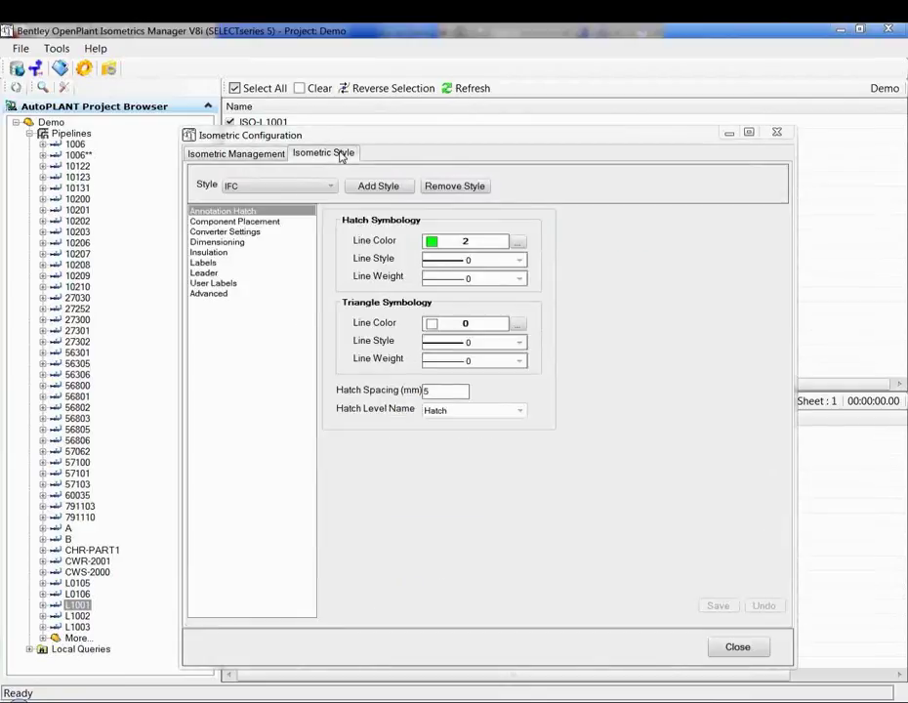
left_click(279, 222)
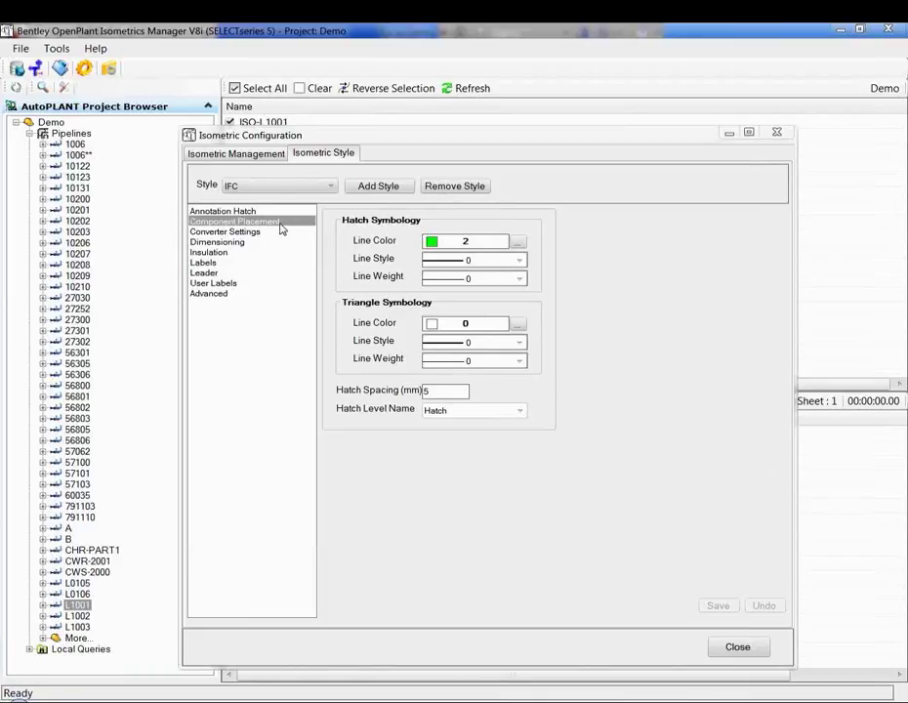
left_click(258, 233)
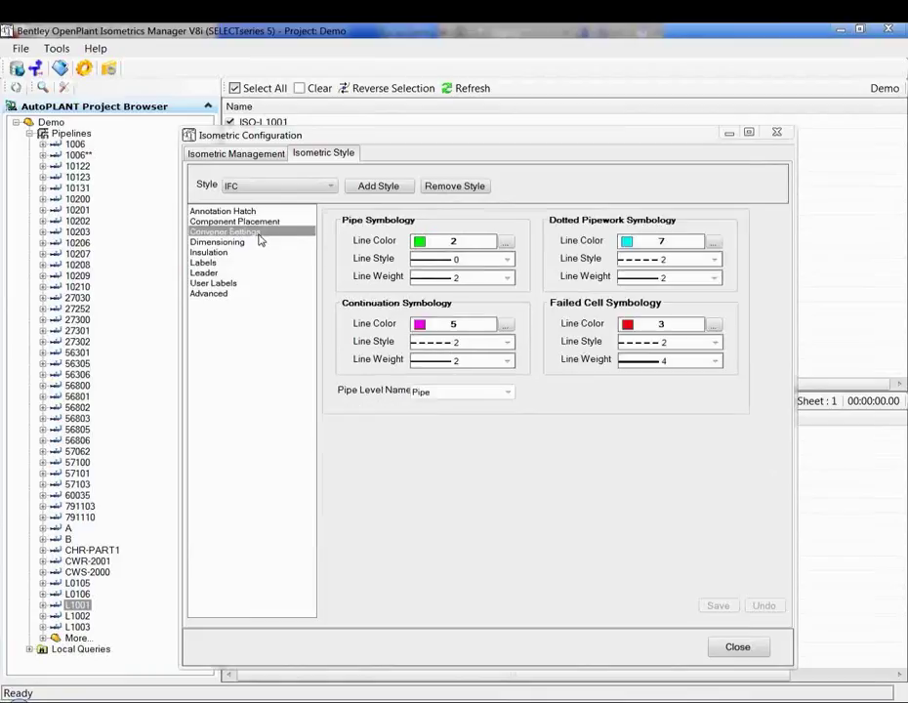
left_click(249, 245)
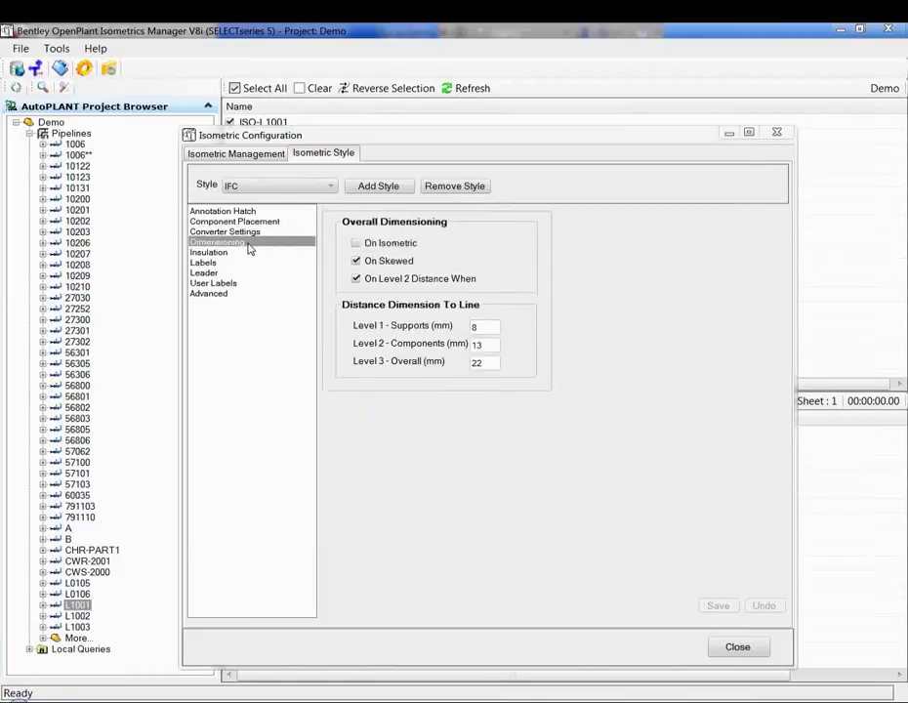
left_click(234, 255)
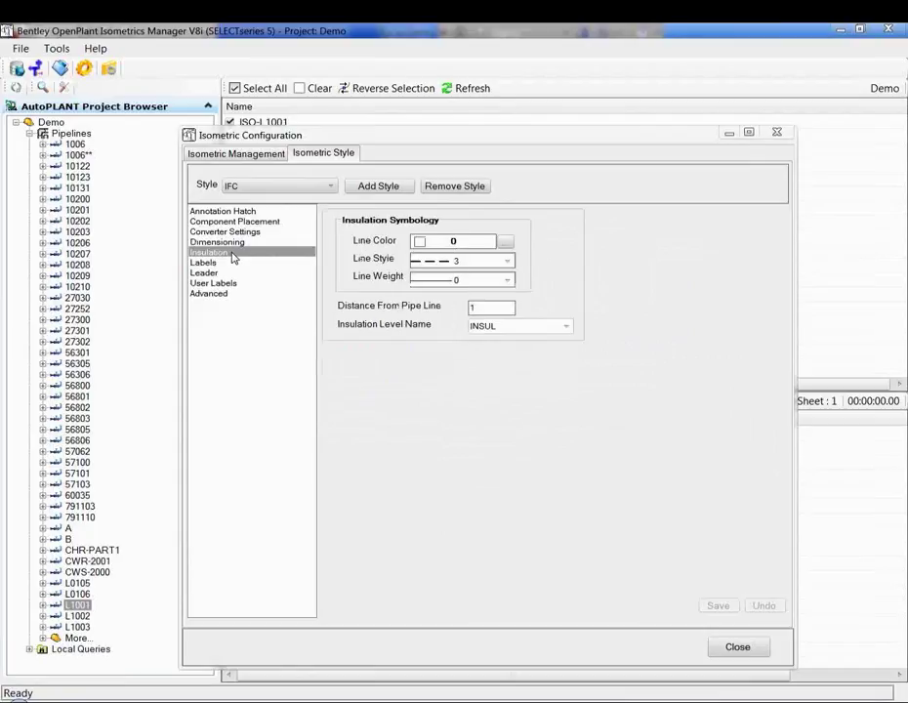
left_click(226, 263)
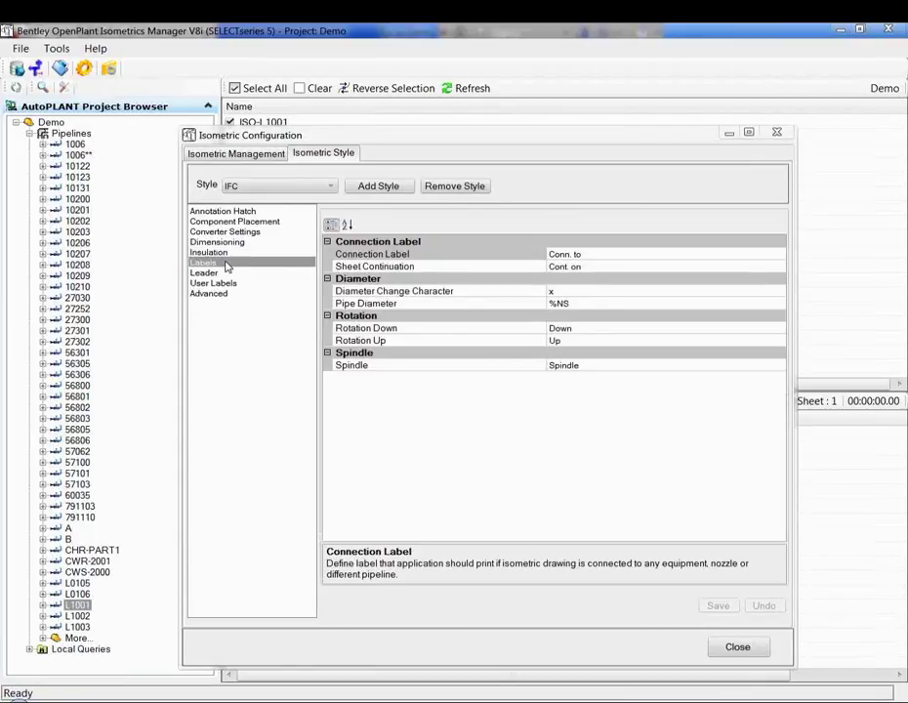
left_click(220, 294)
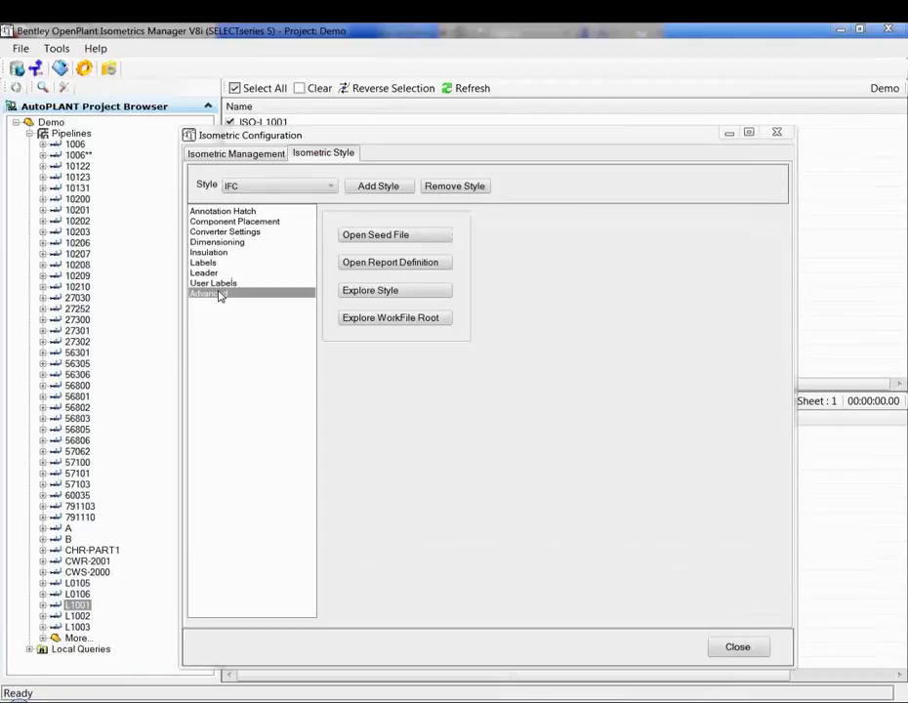
left_click(249, 158)
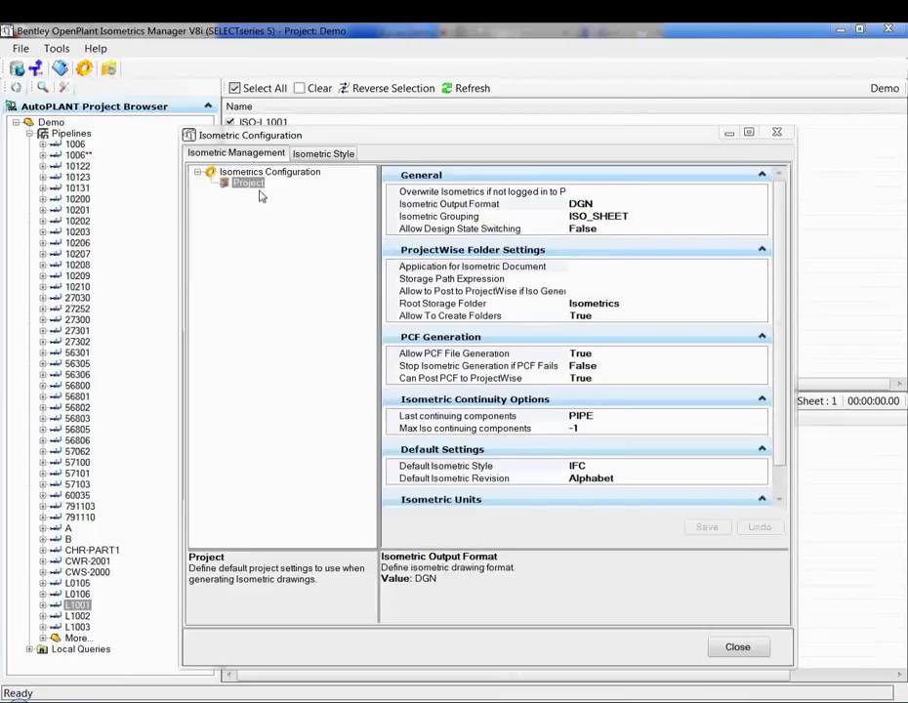
left_click(739, 647)
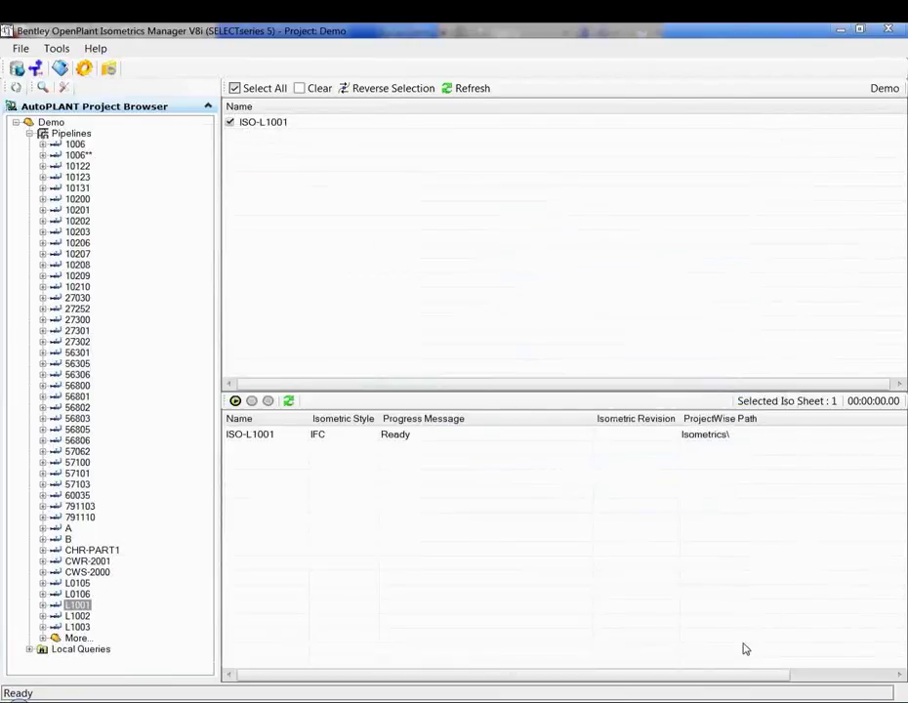
Step: Switch to AutoPLANT Modeler and start an iso via OPIM, querying the EQUIP-DEMO drawing for components with LineNumber = 'L1004'
mouse_move(706, 701)
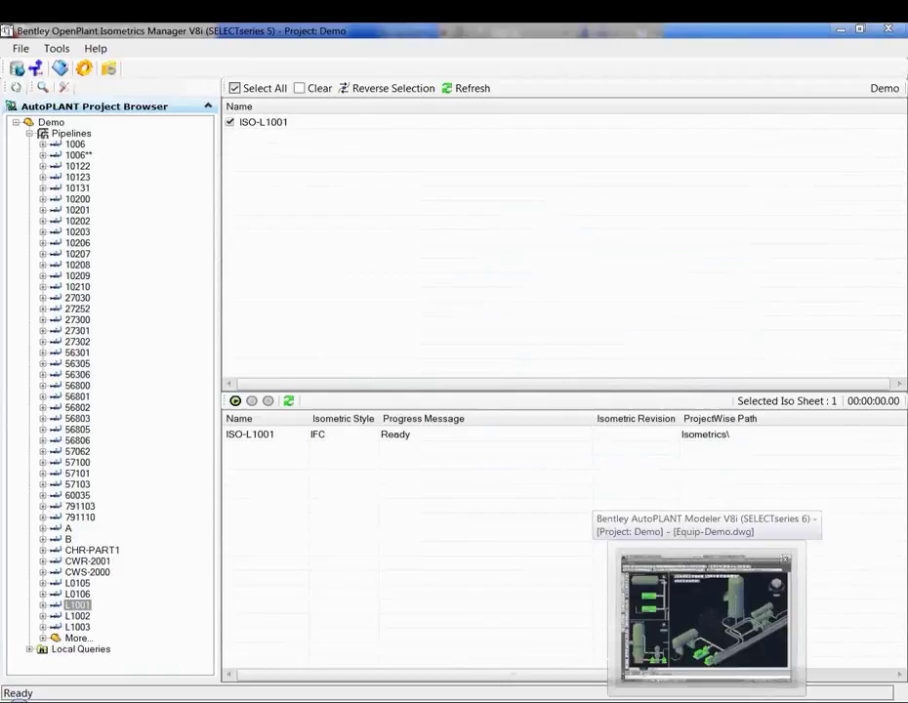
left_click(705, 613)
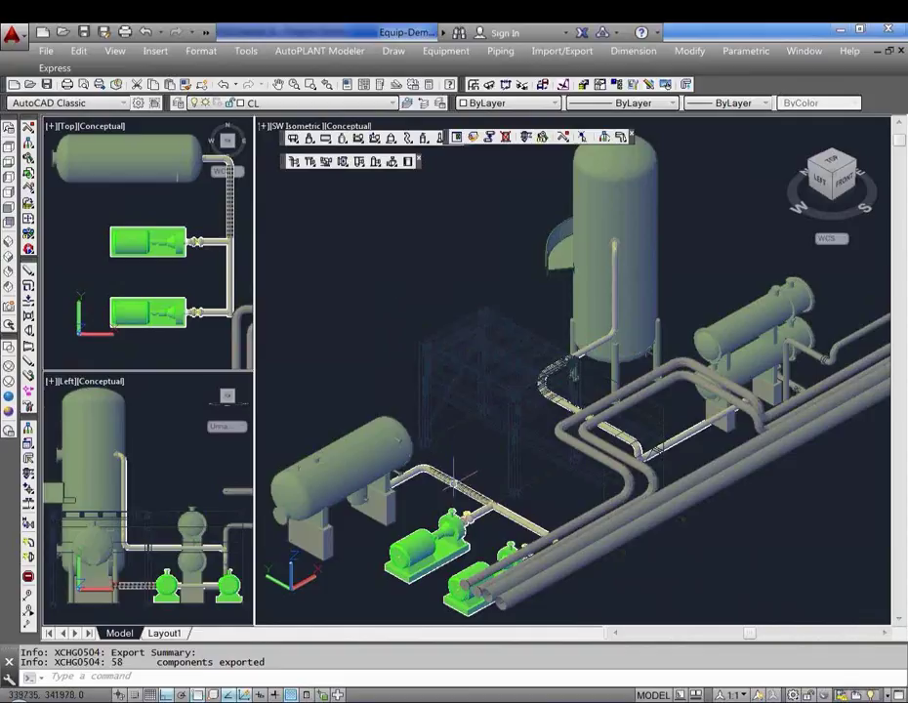
mouse_move(457, 478)
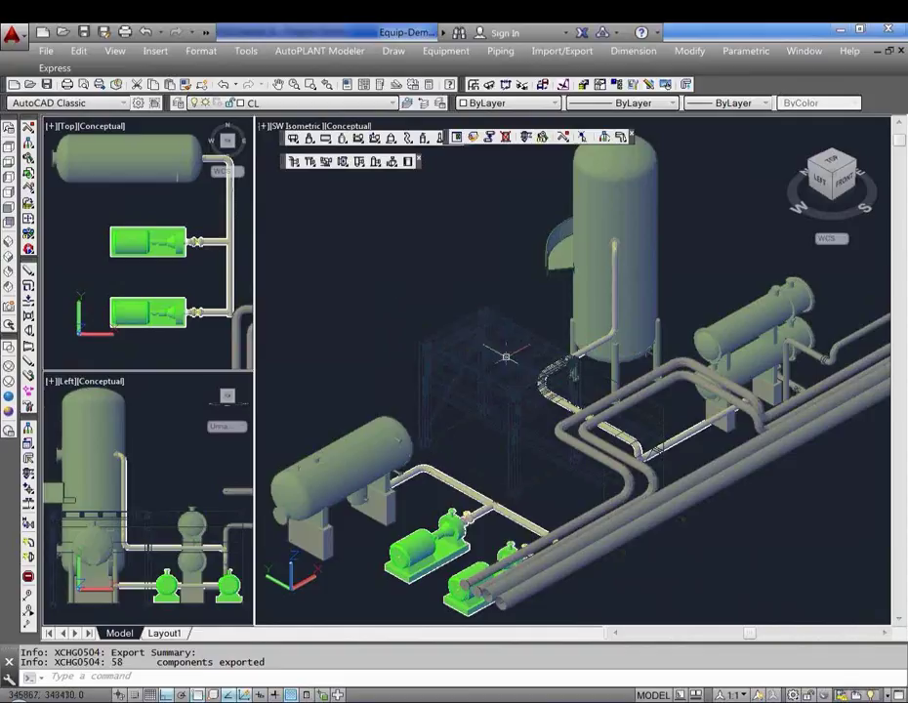
left_click(561, 50)
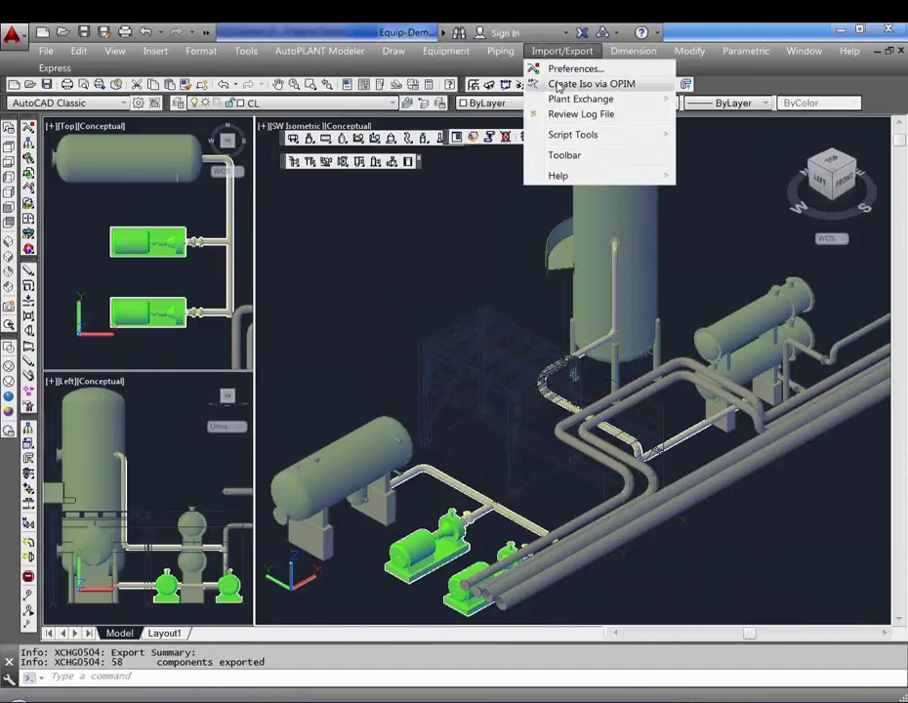
left_click(559, 85)
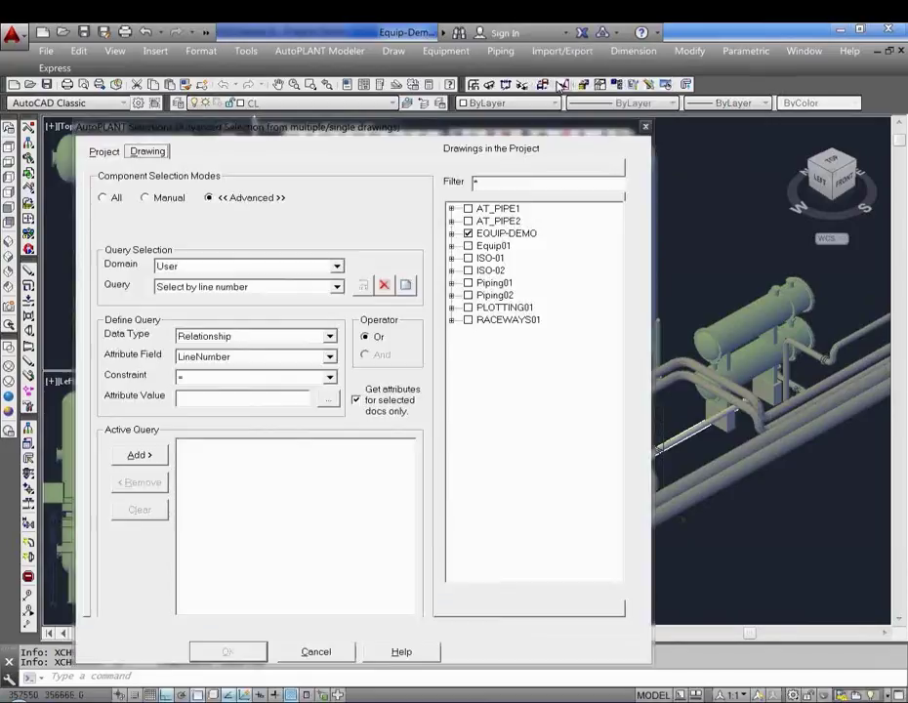
left_click(328, 399)
left_click(236, 283)
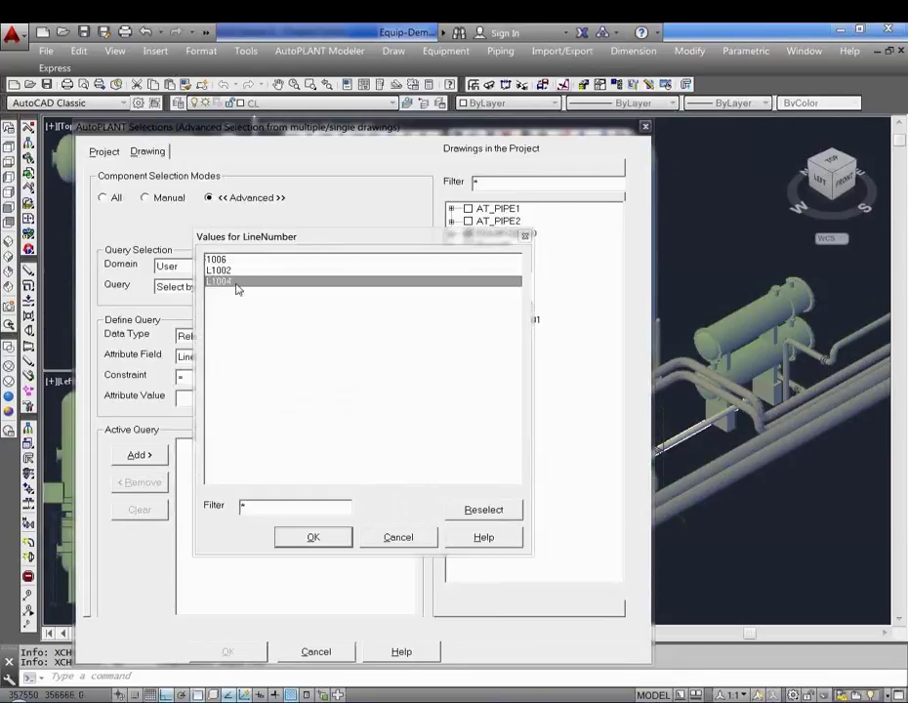
left_click(312, 537)
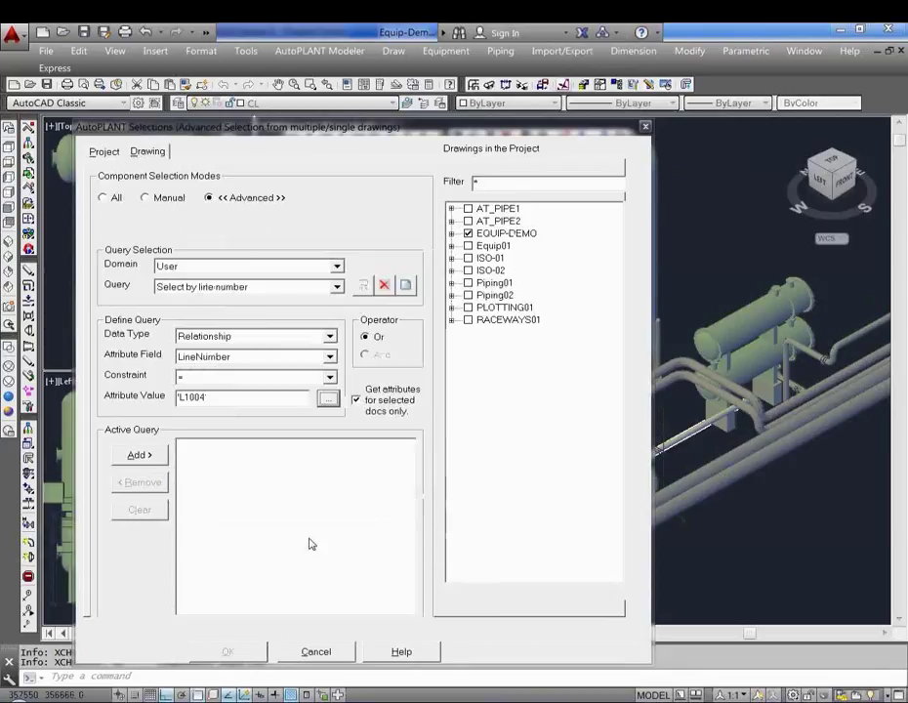
left_click(148, 455)
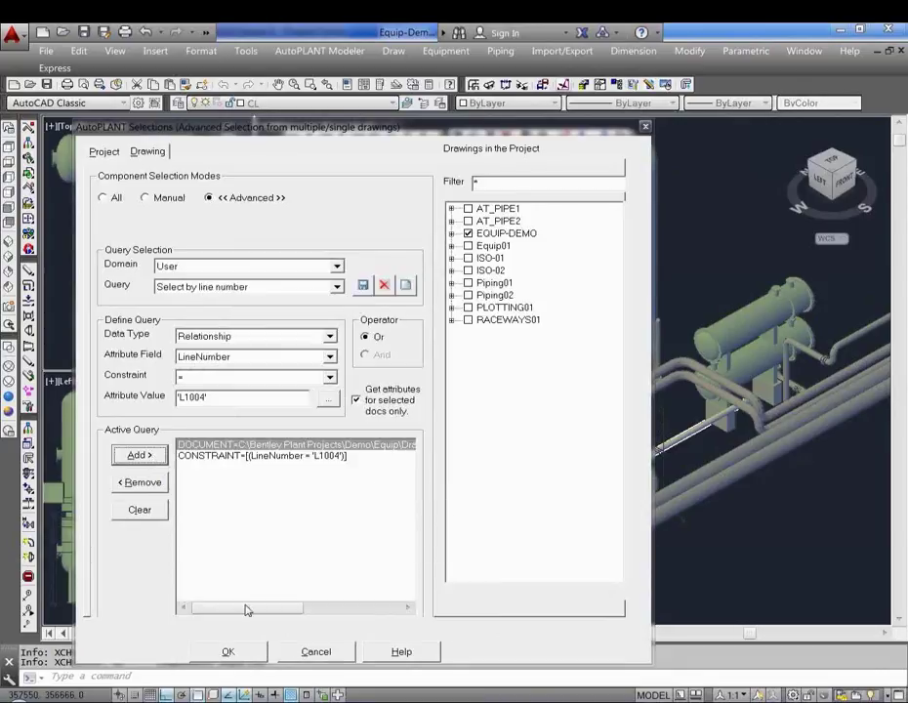
left_click(229, 651)
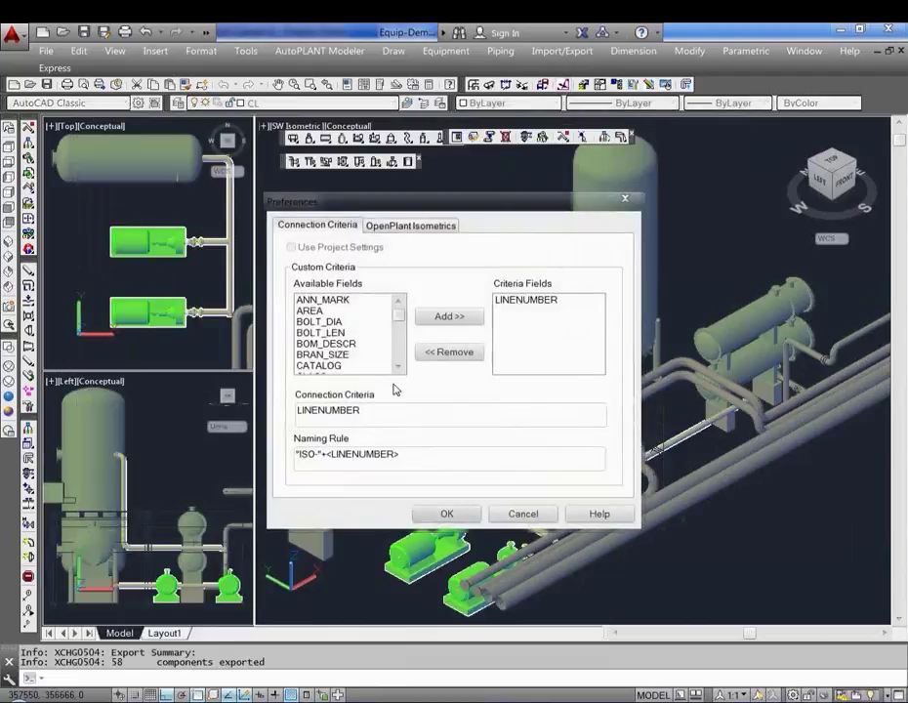
Step: Check the IFC iso style and LINENUMBER connection criteria, and export the queried components to OpenPlant Isometrics
left_click(410, 226)
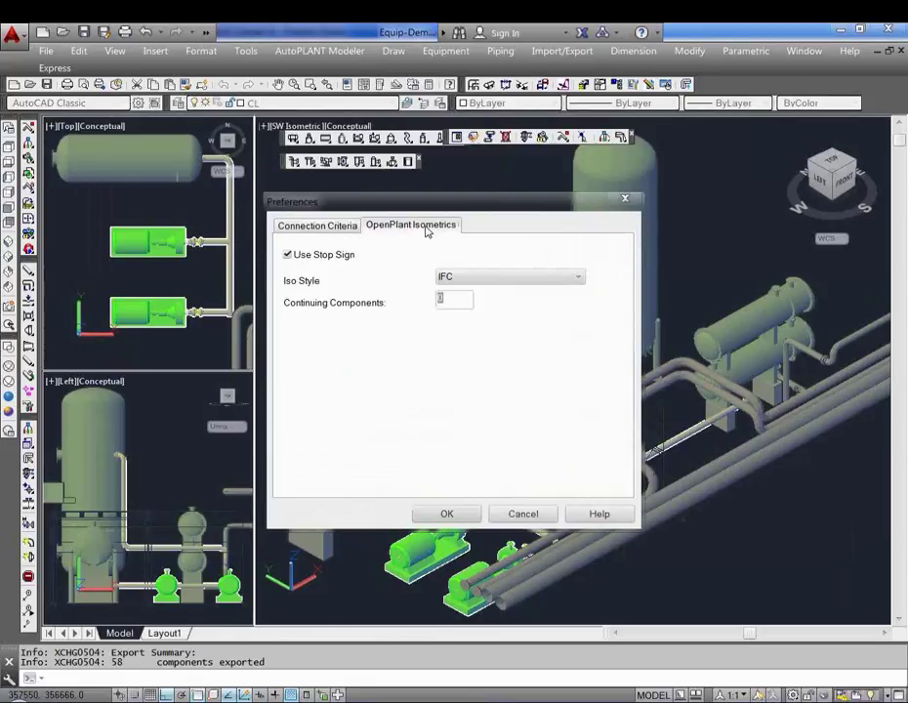
left_click(512, 278)
left_click(516, 282)
left_click(318, 226)
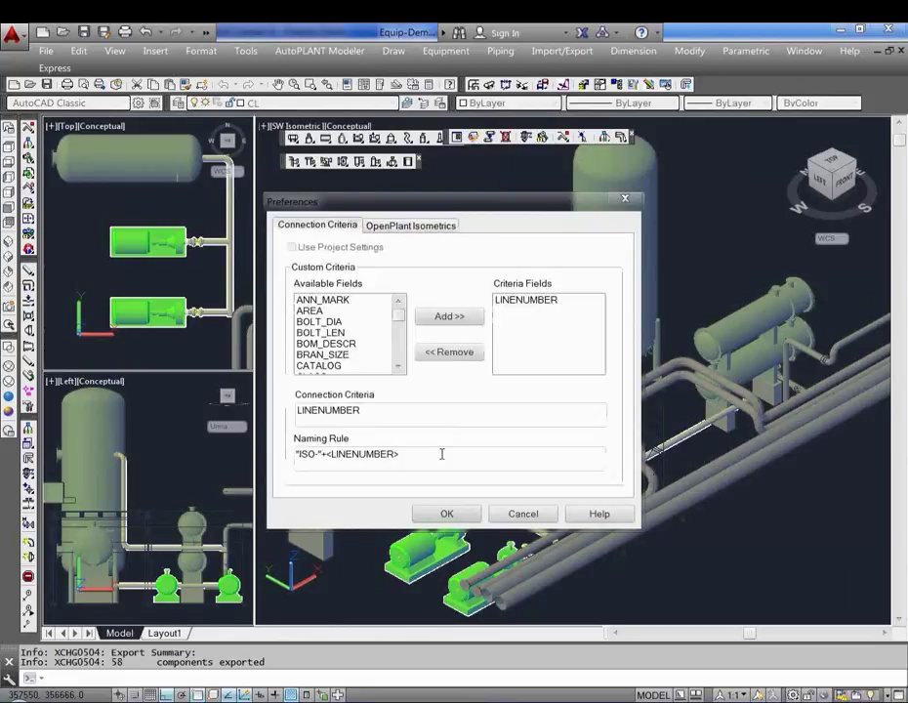
left_click(433, 515)
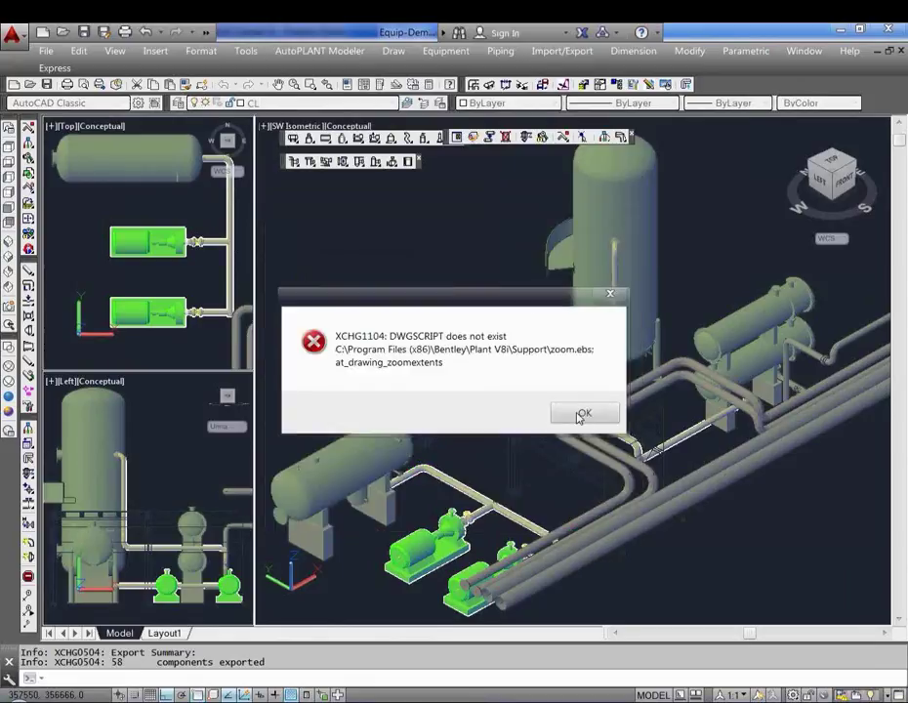
left_click(582, 414)
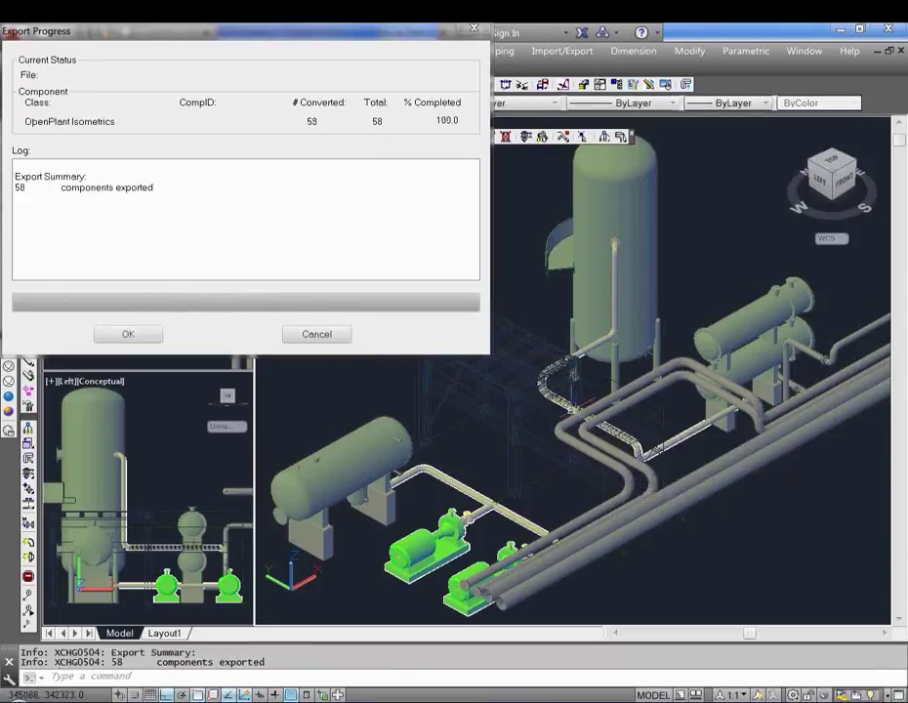
Step: Complete the component export to generate the ISO-L1004 isometric, and read through its ISO-L1004.r001.pcf file in Notepad
left_click(137, 335)
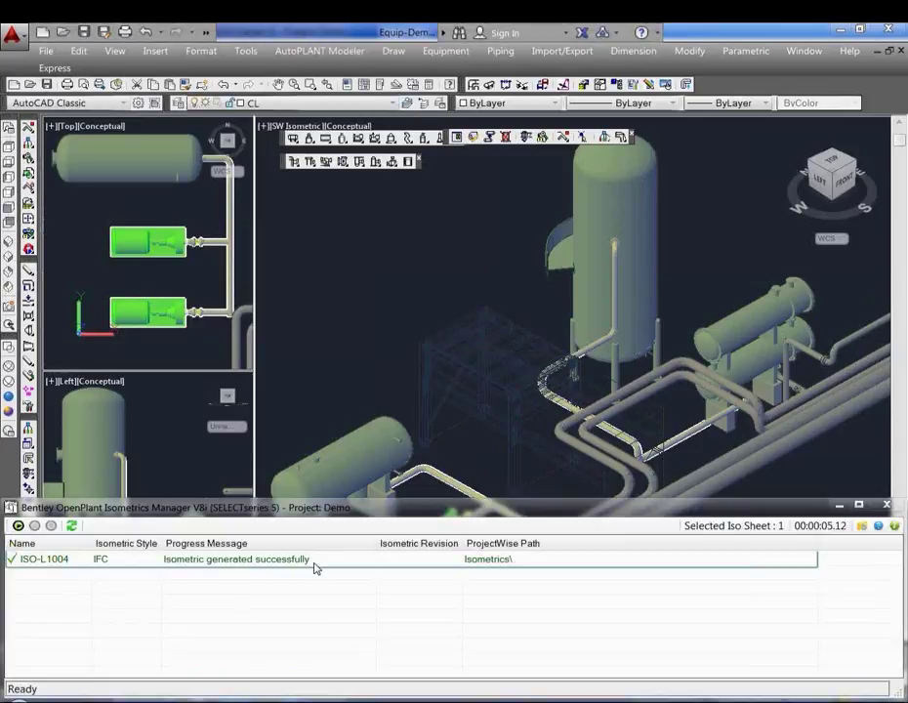
left_click(314, 567)
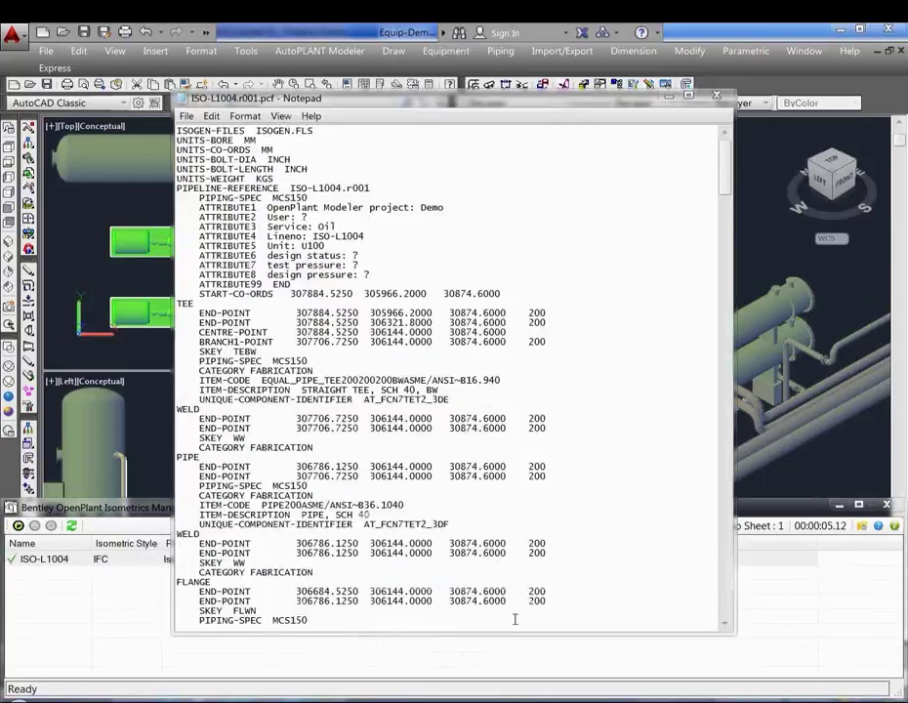
left_click(725, 405)
left_click(726, 405)
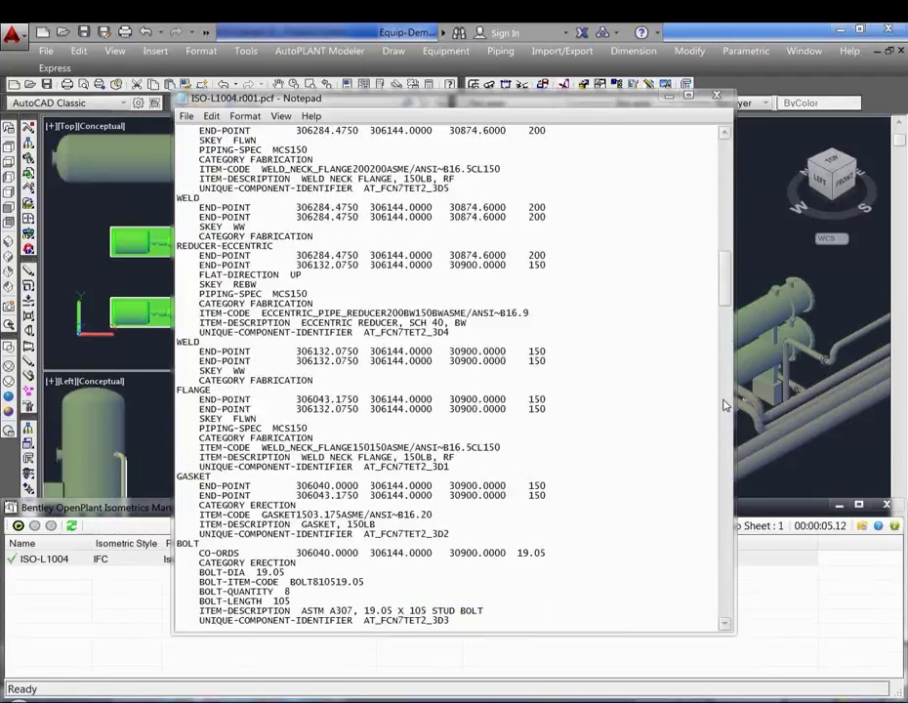
left_click(725, 405)
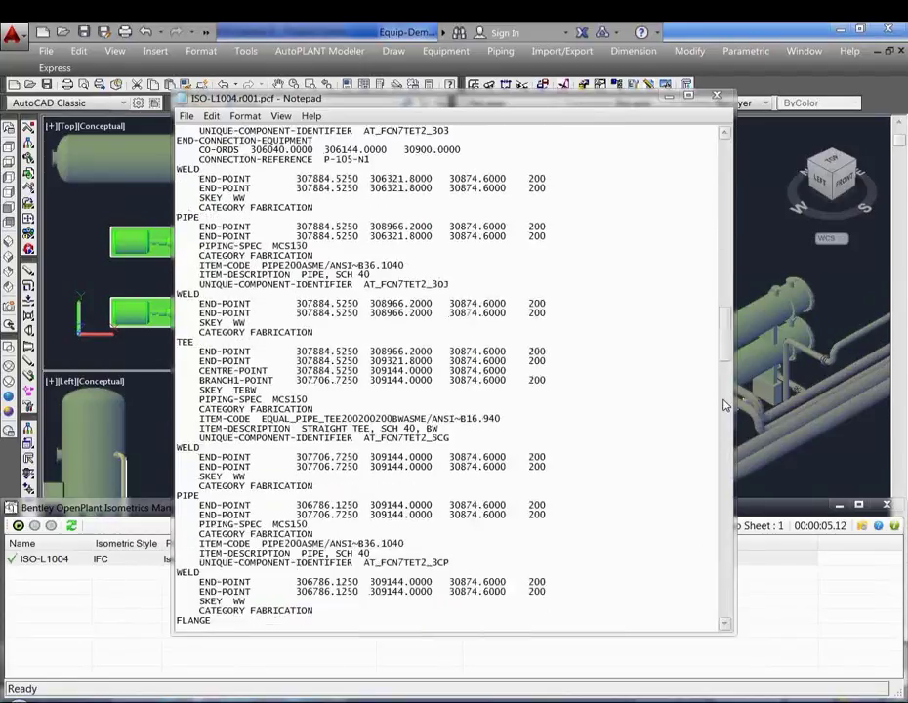
left_click(724, 99)
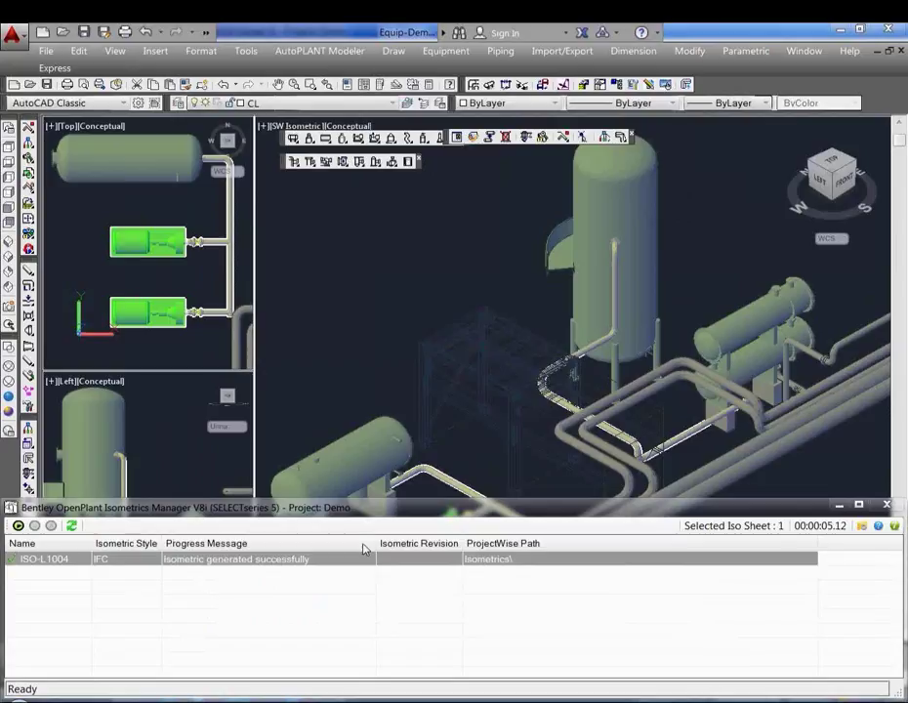
Step: Open the generated ISO-L1004 isometric drawing in OpenPlant Isometrics Manager and examine its Bill of Materials
right_click(361, 560)
left_click(380, 573)
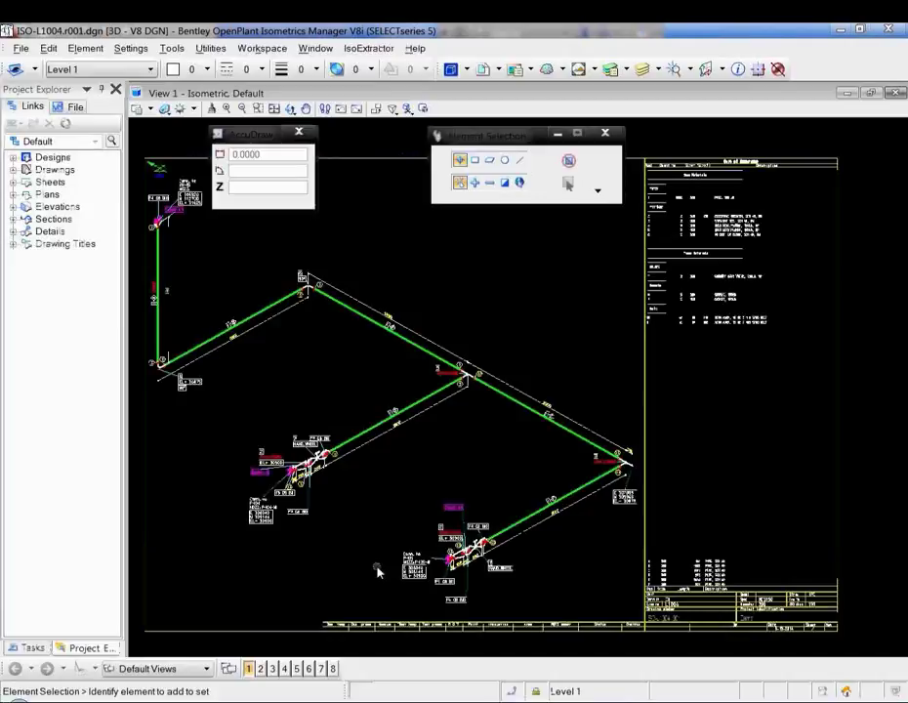
left_click(275, 108)
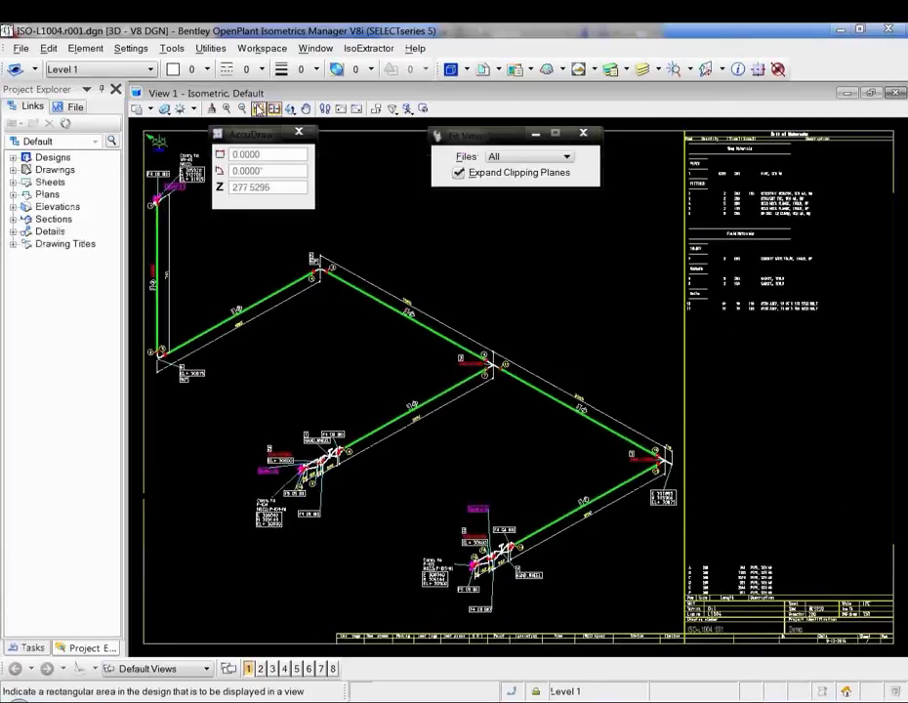
left_click(259, 109)
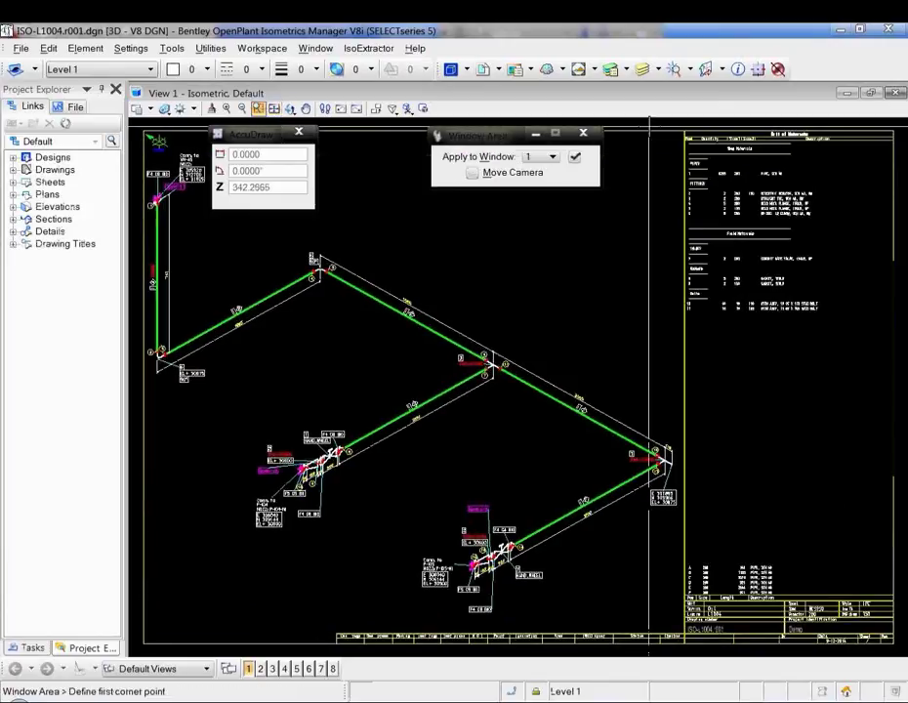
left_click(591, 122)
left_click(892, 320)
right_click(819, 322)
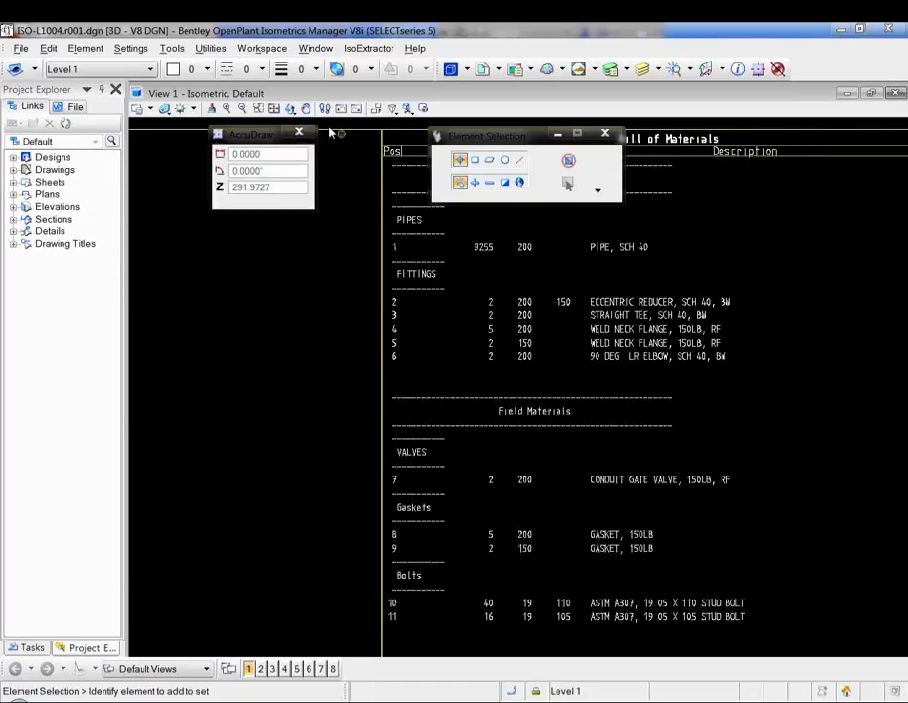
Step: Examine the dimensions, labels and nozzle connections at pumps P-104 and P-105 on the isometric
left_click(274, 109)
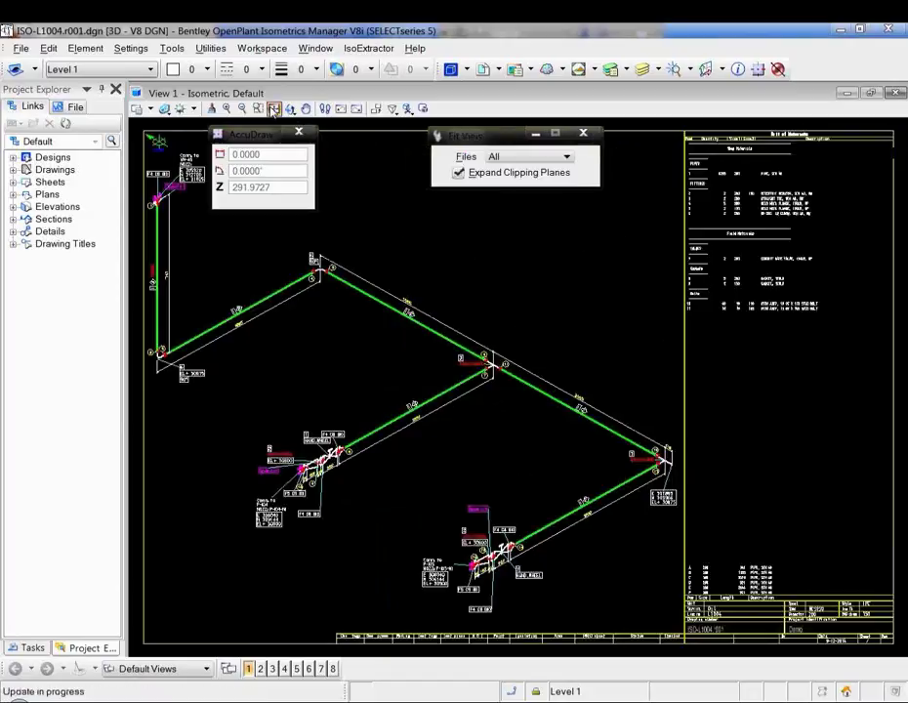
left_click(258, 108)
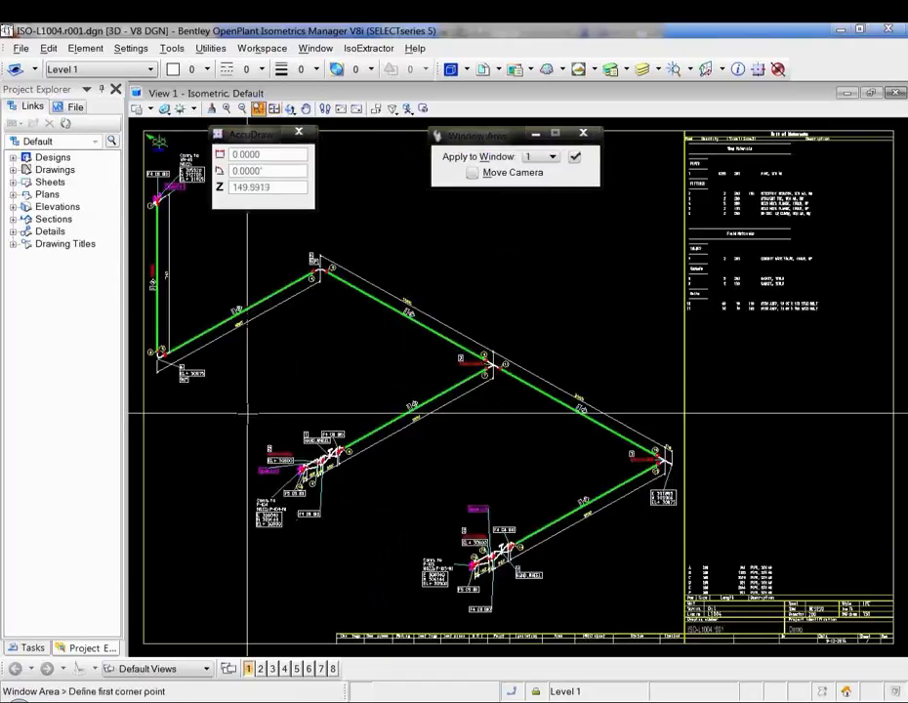
left_click(247, 413)
left_click(488, 573)
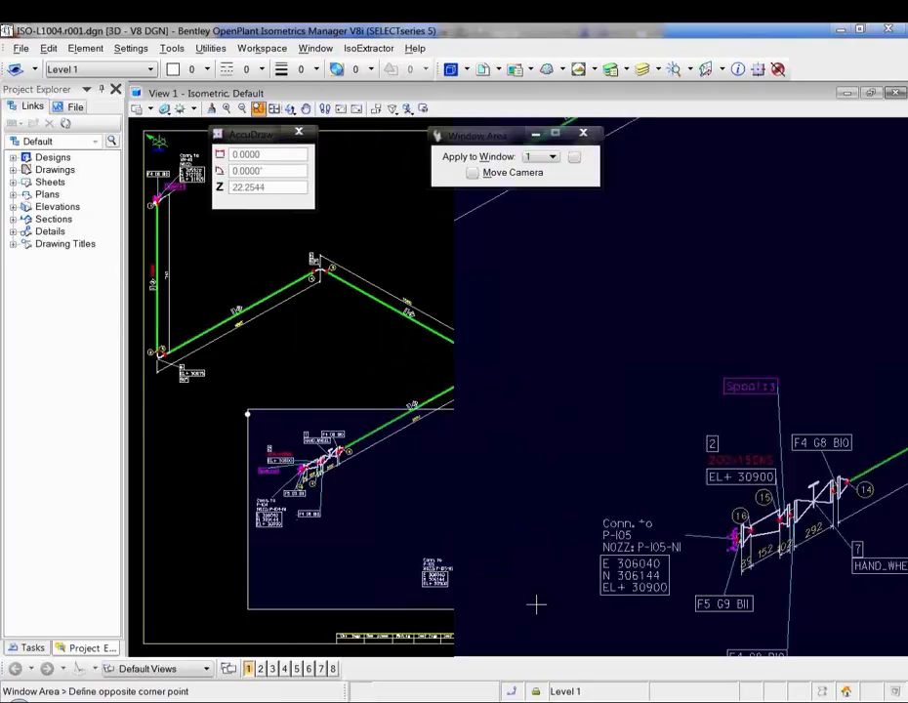
right_click(536, 606)
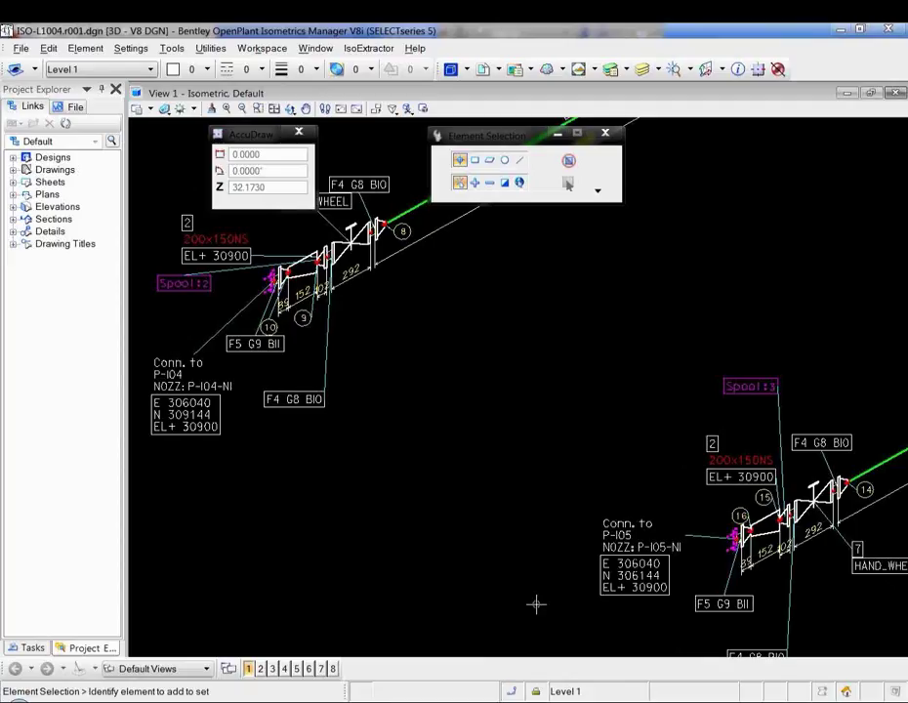
left_click(274, 108)
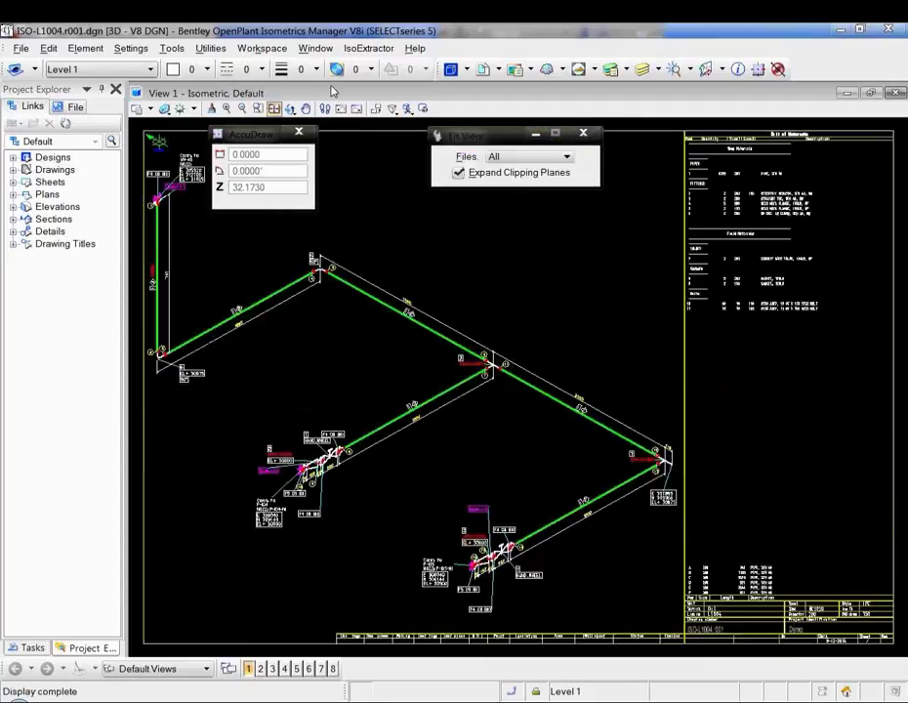
Step: Review the attribute numbering of the isoseed.dgn border in the Text Node Editor, and return to the ISO-L1004.r001 drawing
left_click(369, 49)
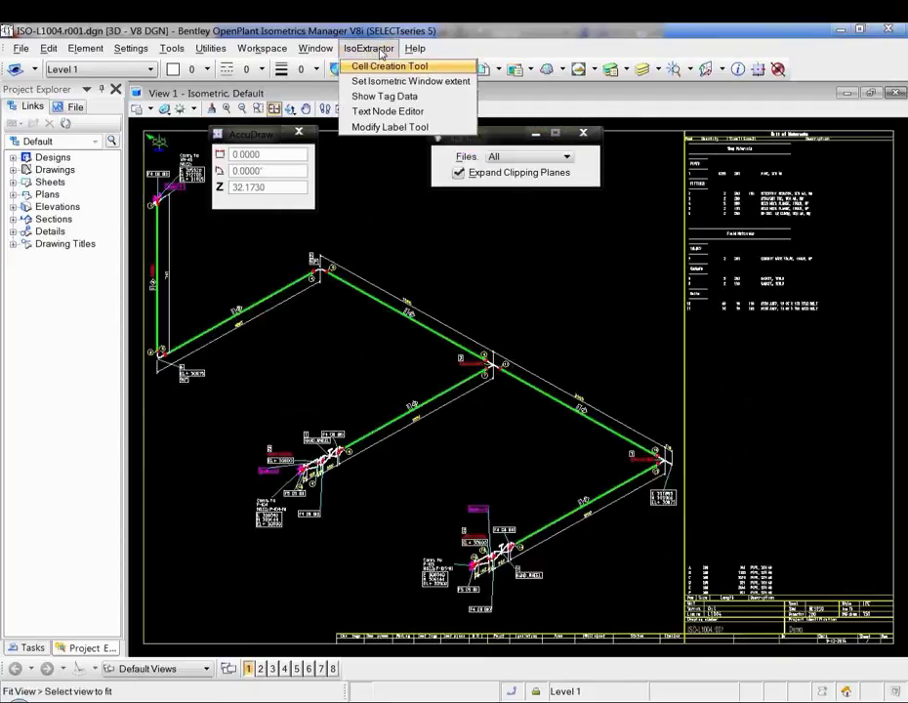
left_click(380, 112)
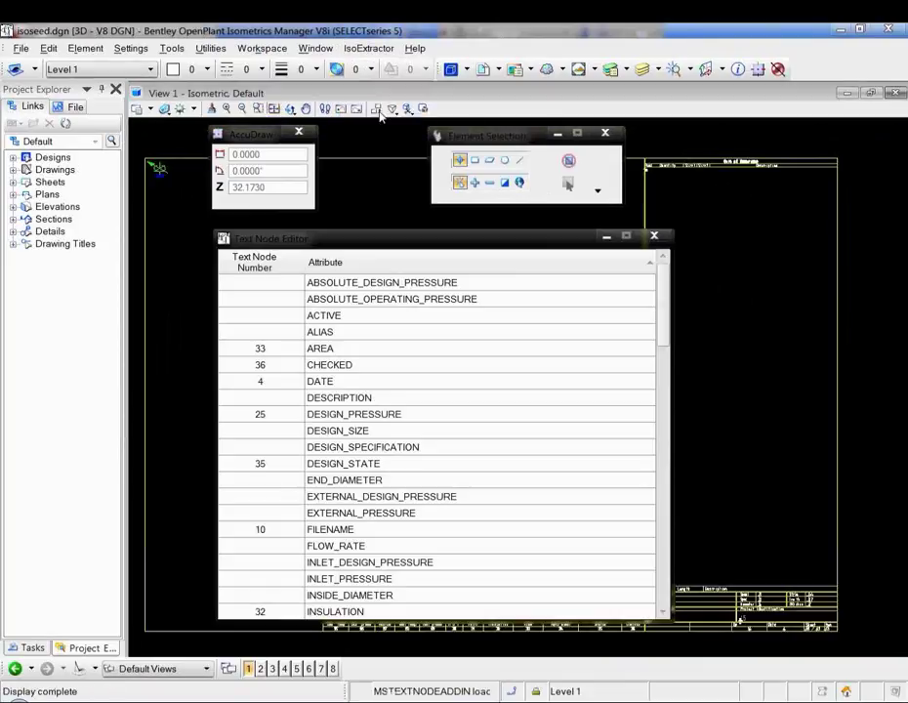
left_click_drag(390, 247, 388, 237)
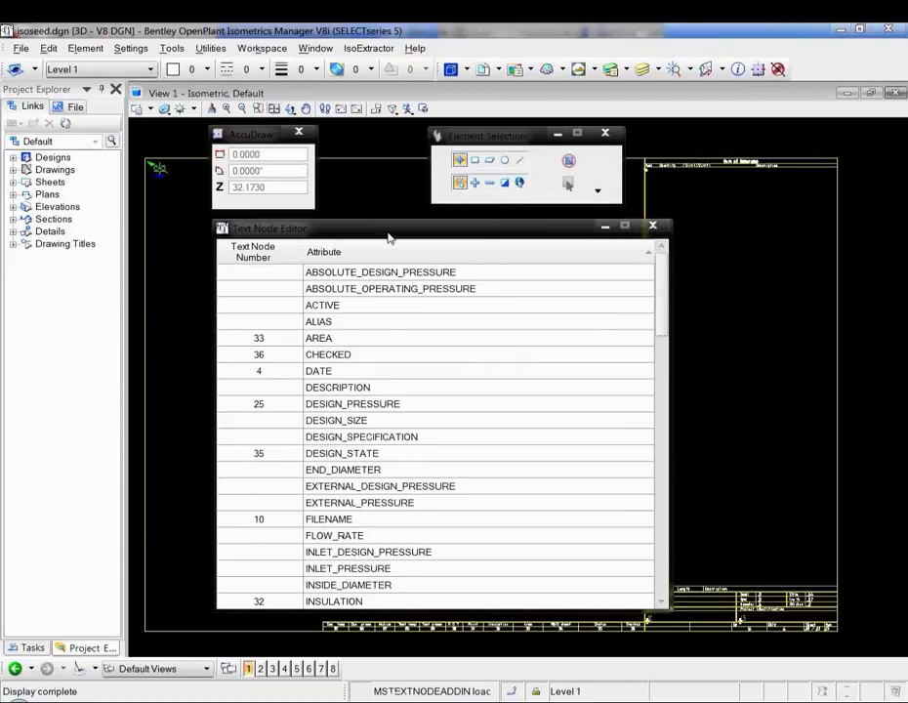
left_click(660, 512)
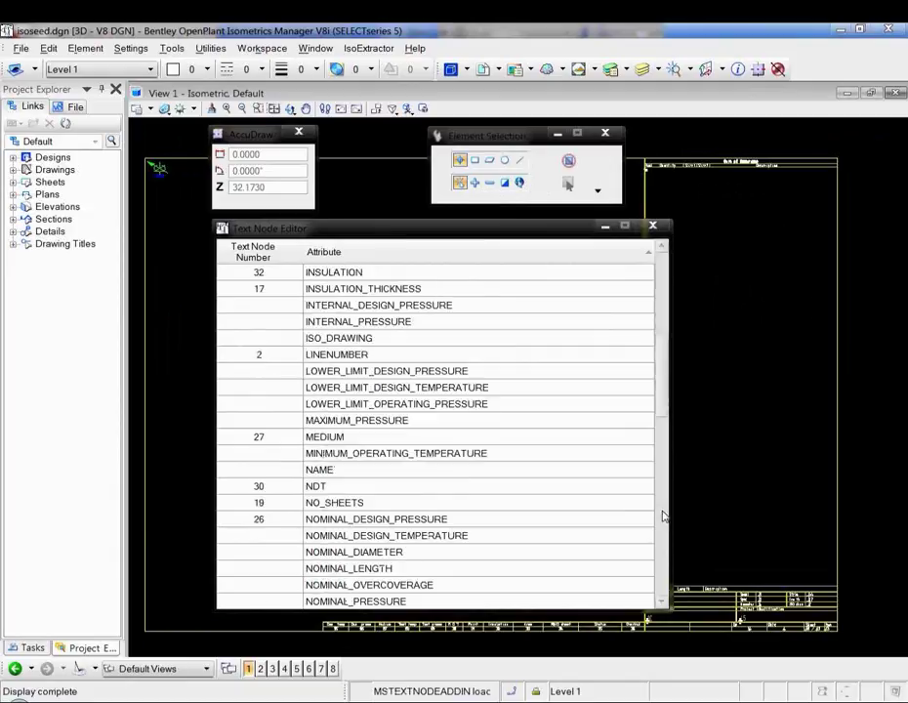
left_click(660, 513)
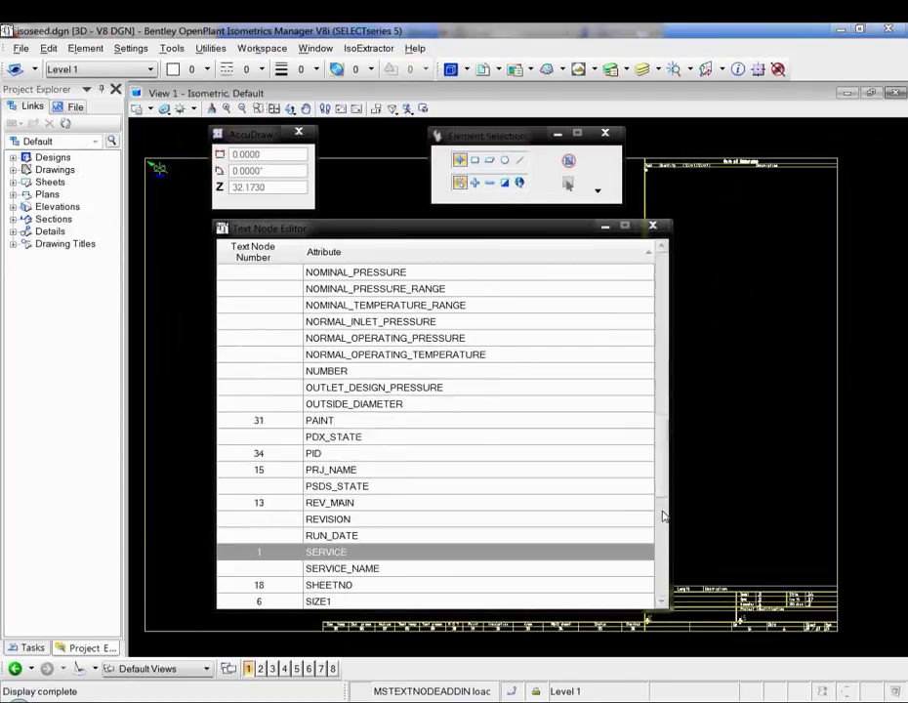
left_click(652, 228)
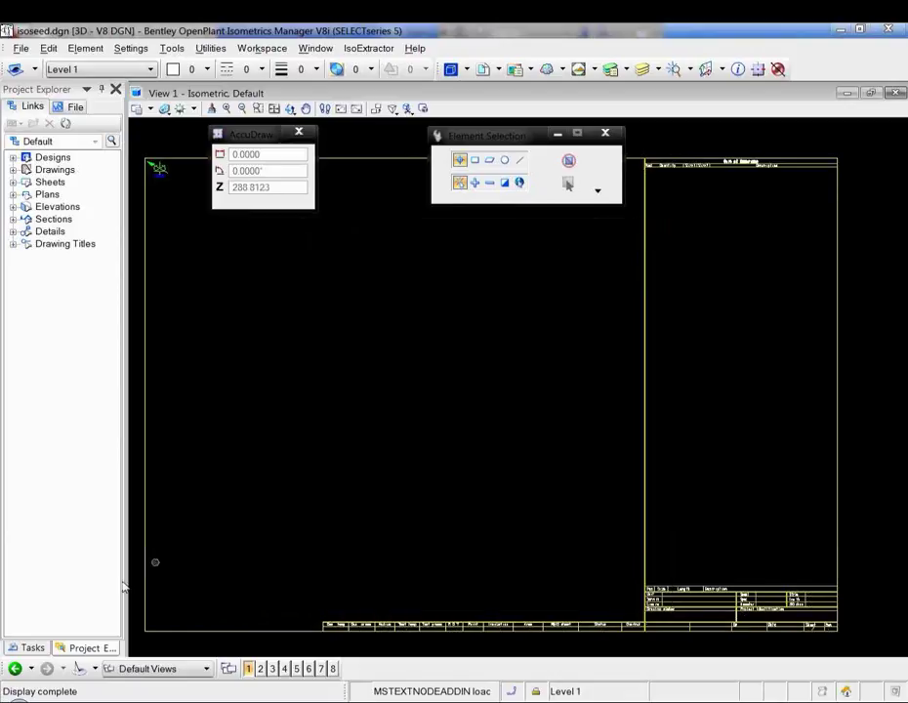
left_click(14, 669)
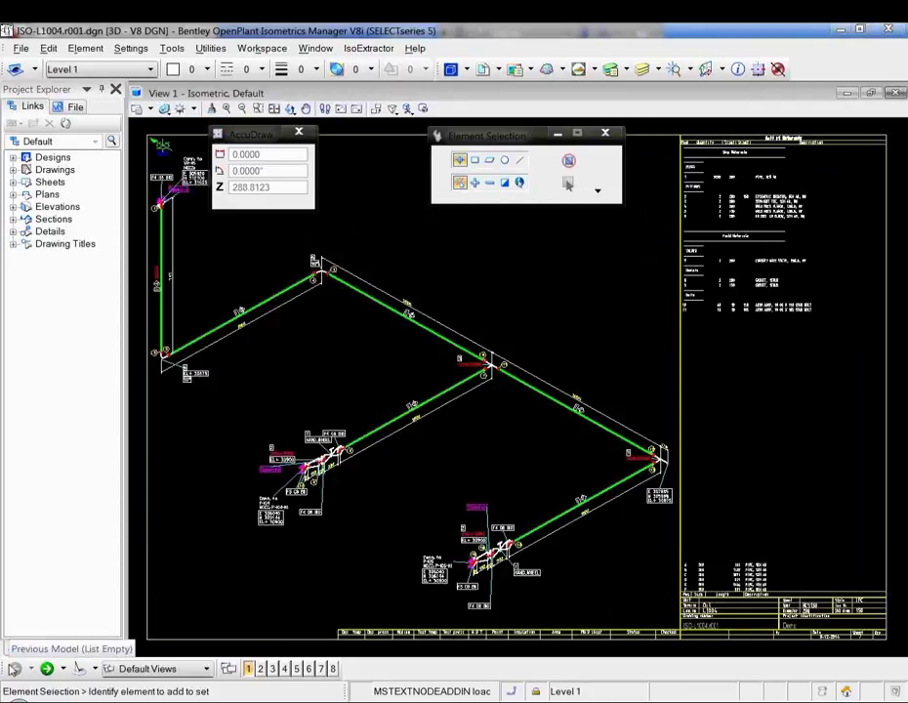
Step: Load Show Tag Data and read through the component tag of the pipe between the hand-wheel valve and the 200x200 tee
left_click(368, 48)
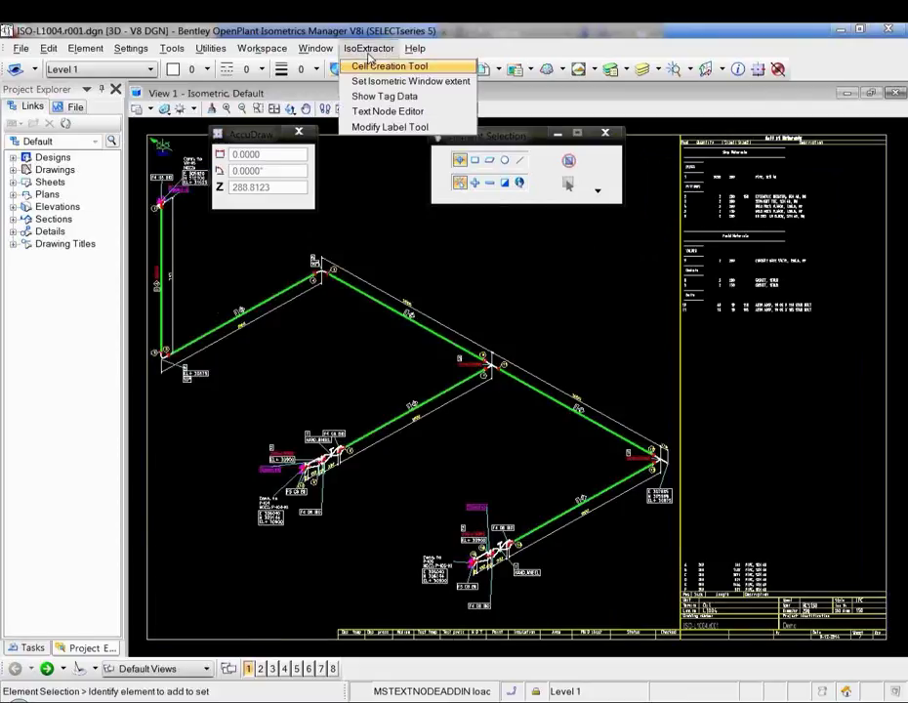
left_click(397, 98)
left_click(392, 108)
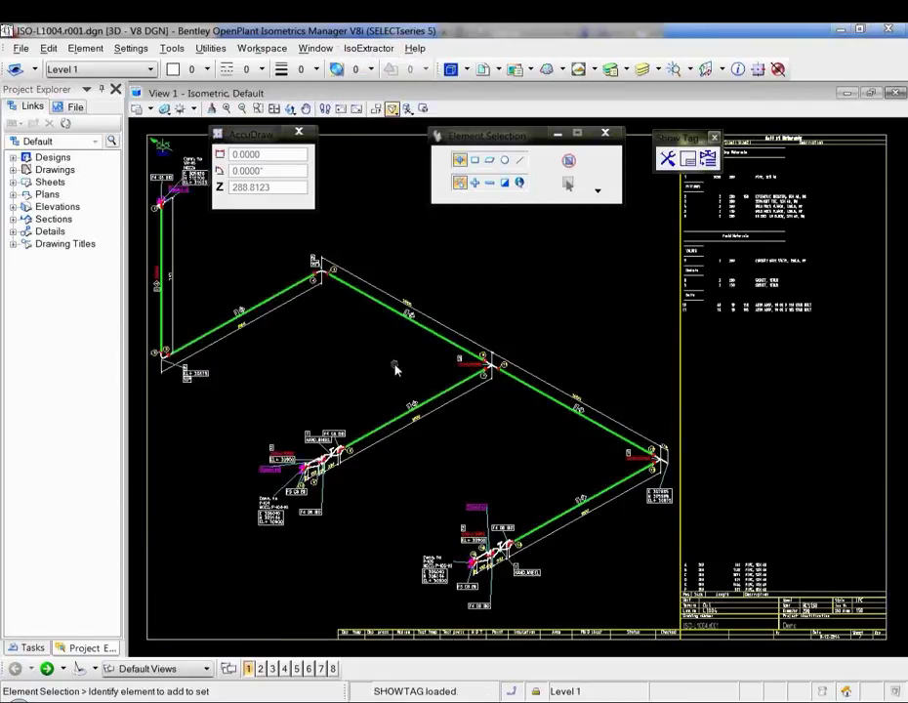
scroll(395, 368, "up", 2)
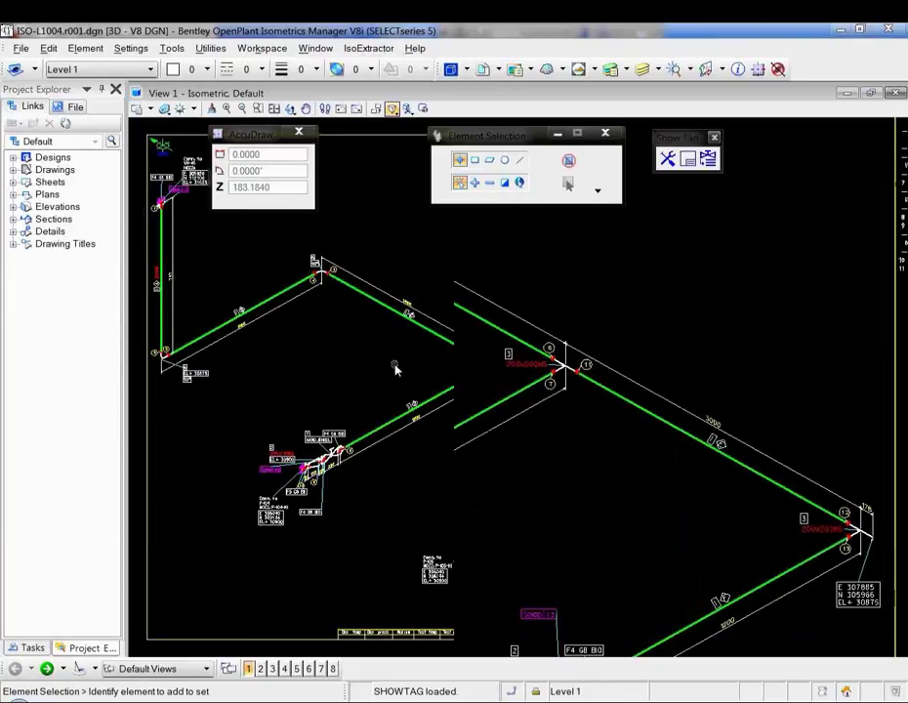
scroll(395, 369, "up", 2)
middle_click_drag(348, 414, 502, 319)
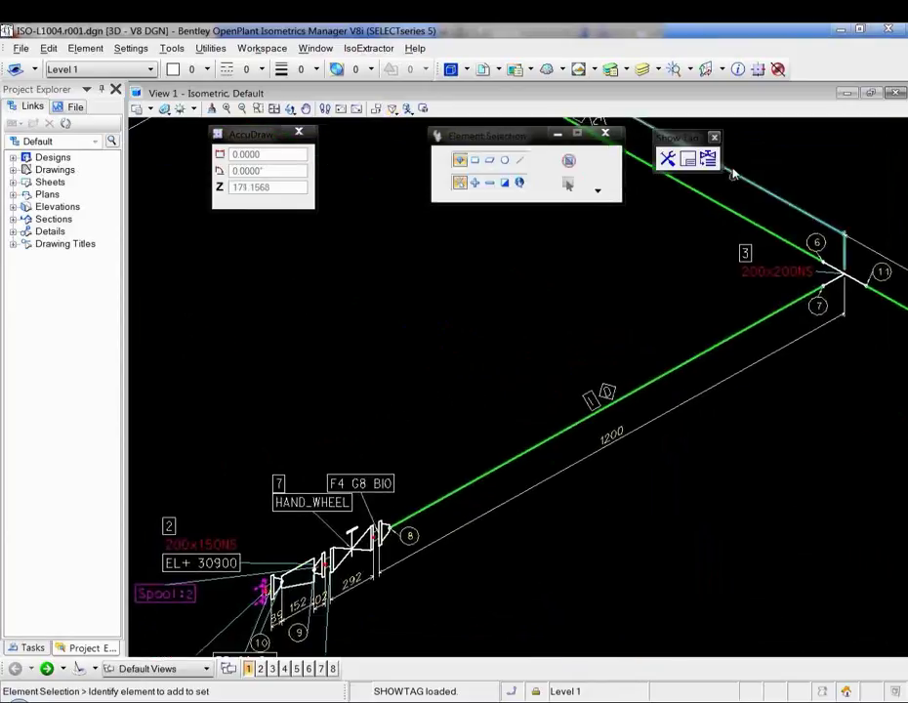
left_click(708, 158)
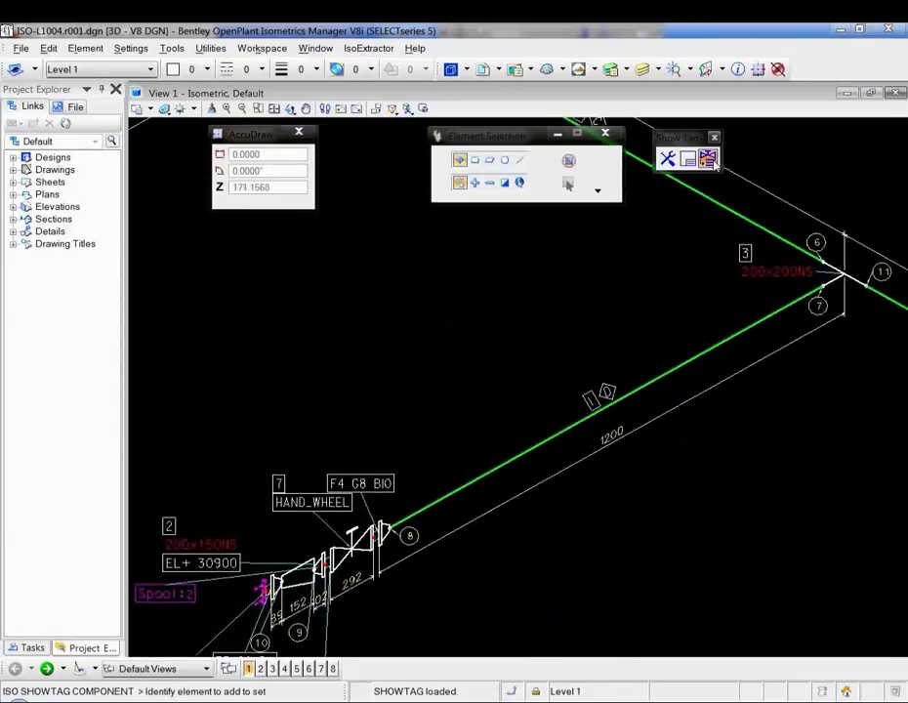
left_click(693, 355)
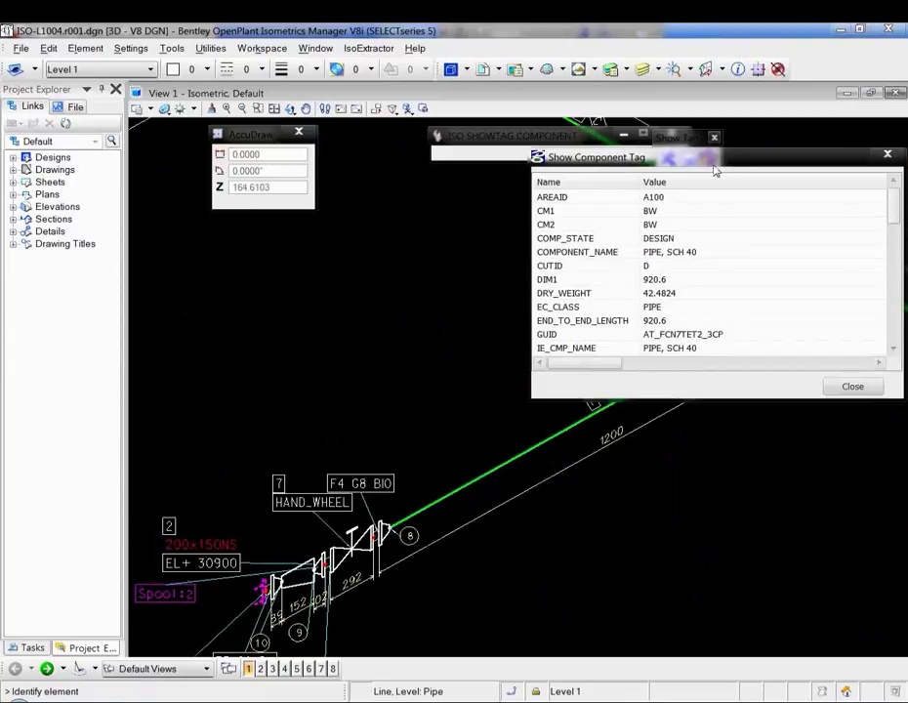
left_click_drag(712, 164, 696, 306)
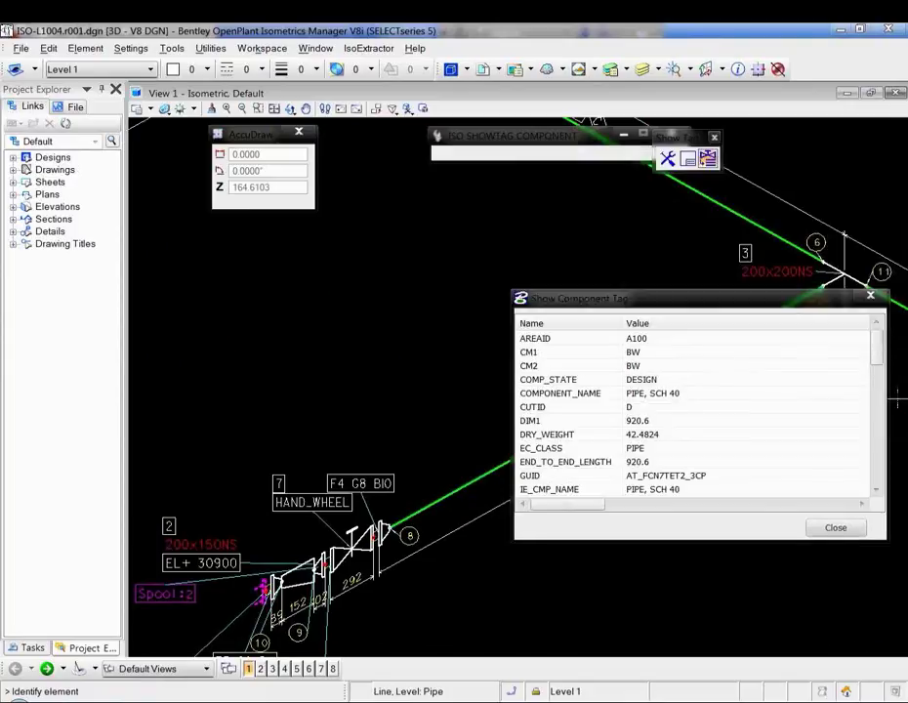
left_click(876, 463)
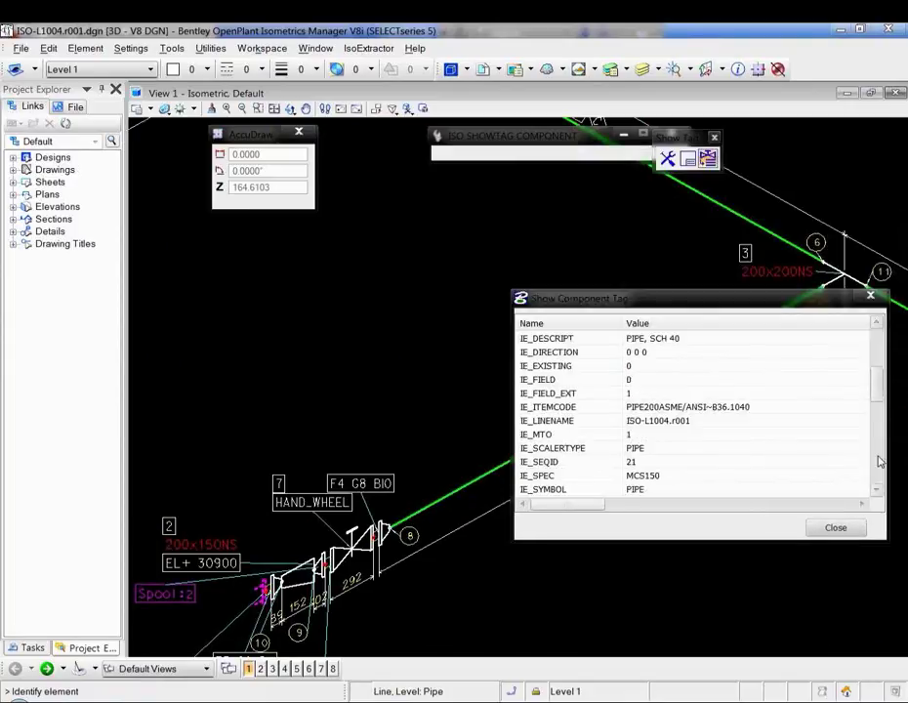
left_click(877, 462)
left_click(878, 463)
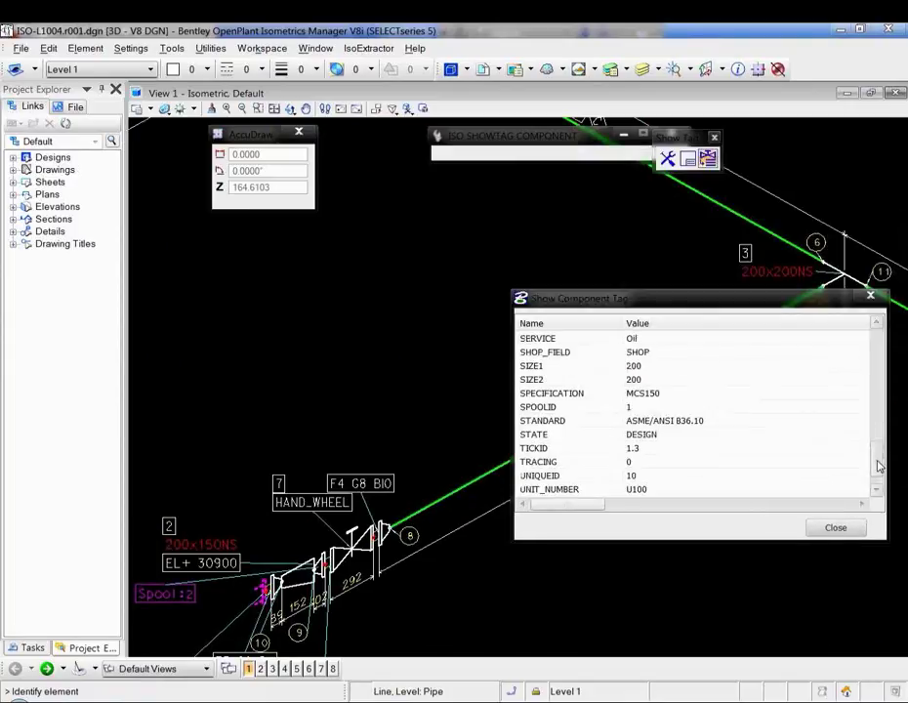
left_click_drag(877, 473, 878, 352)
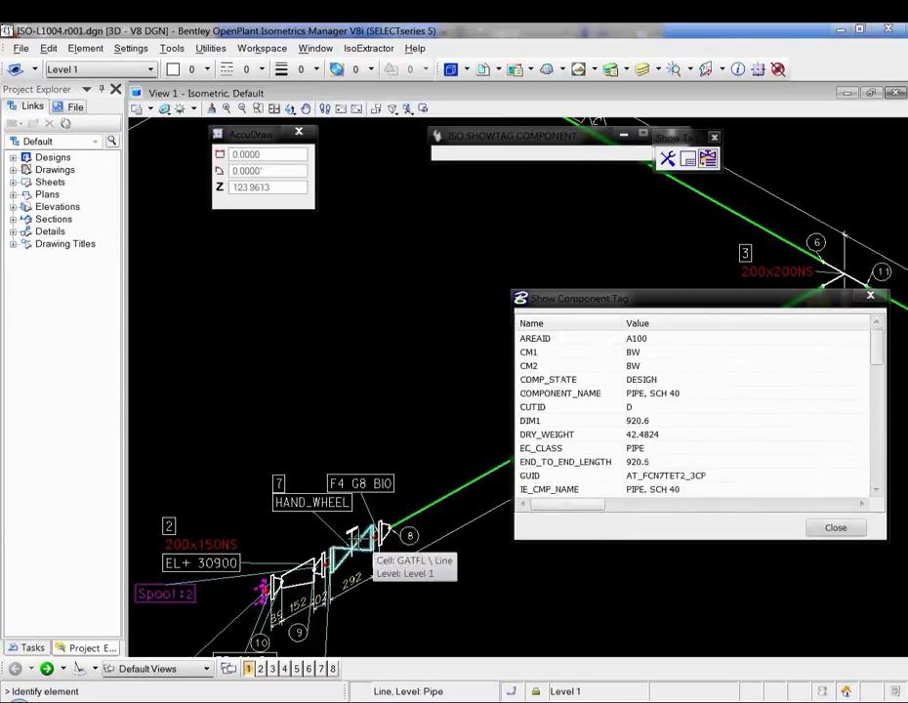
Step: Show the component tags of the gate valve and the adjacent weld neck flange, and close the tag display
left_click(363, 542)
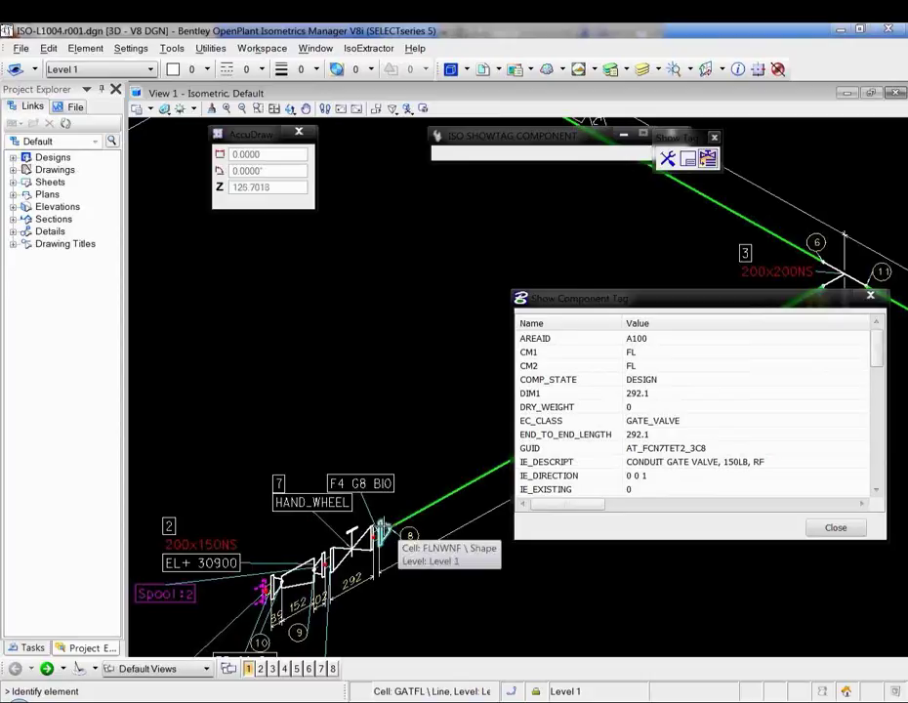
left_click(381, 533)
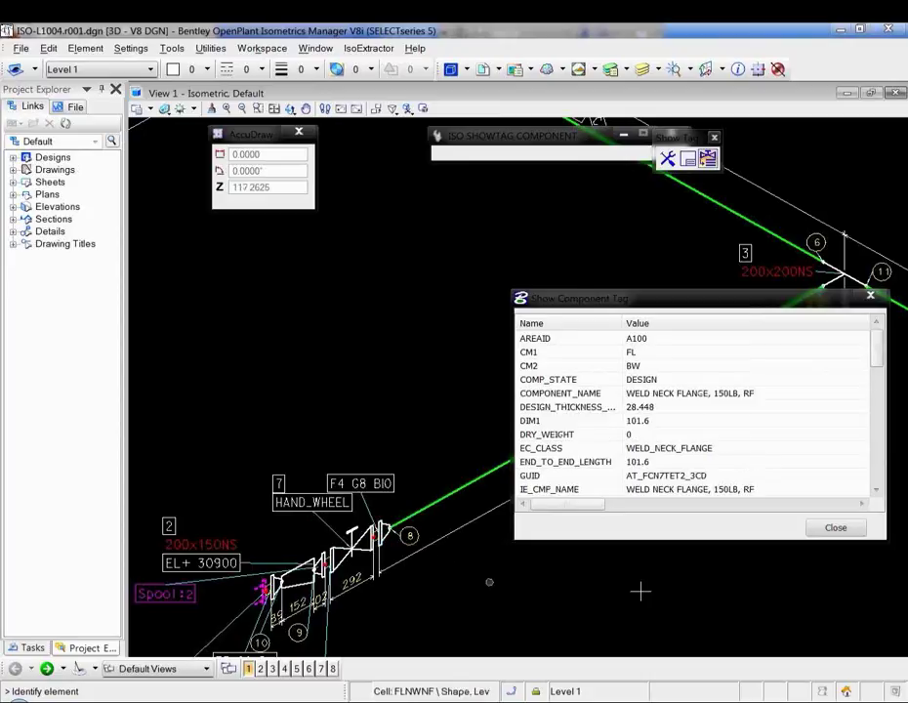
left_click(831, 528)
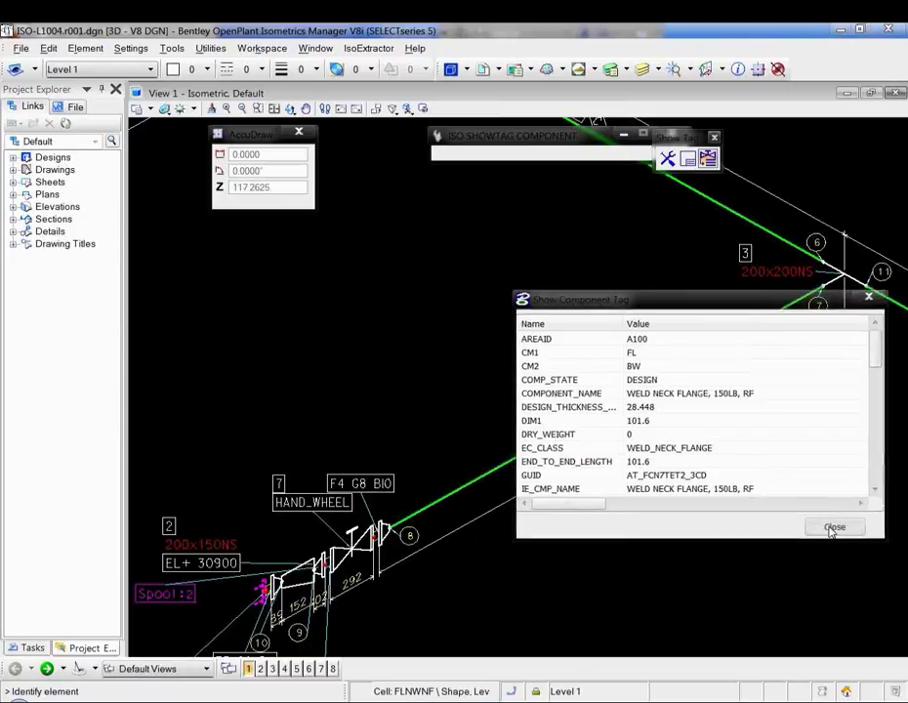
left_click(274, 108)
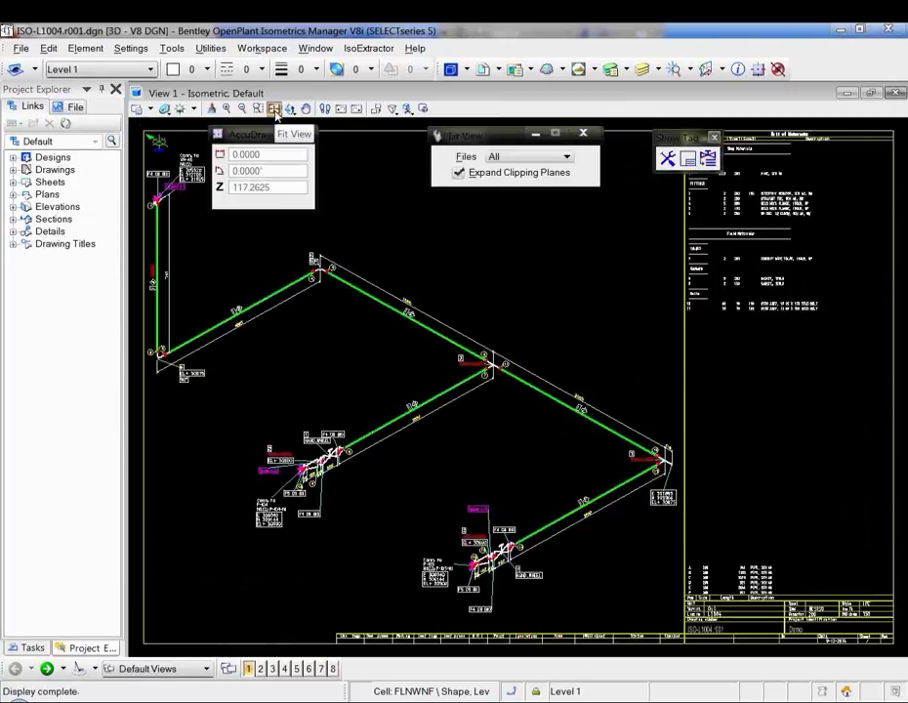
Step: Rotate the isometric drawing to the Top view and fit all of its elements in the view
left_click(289, 109)
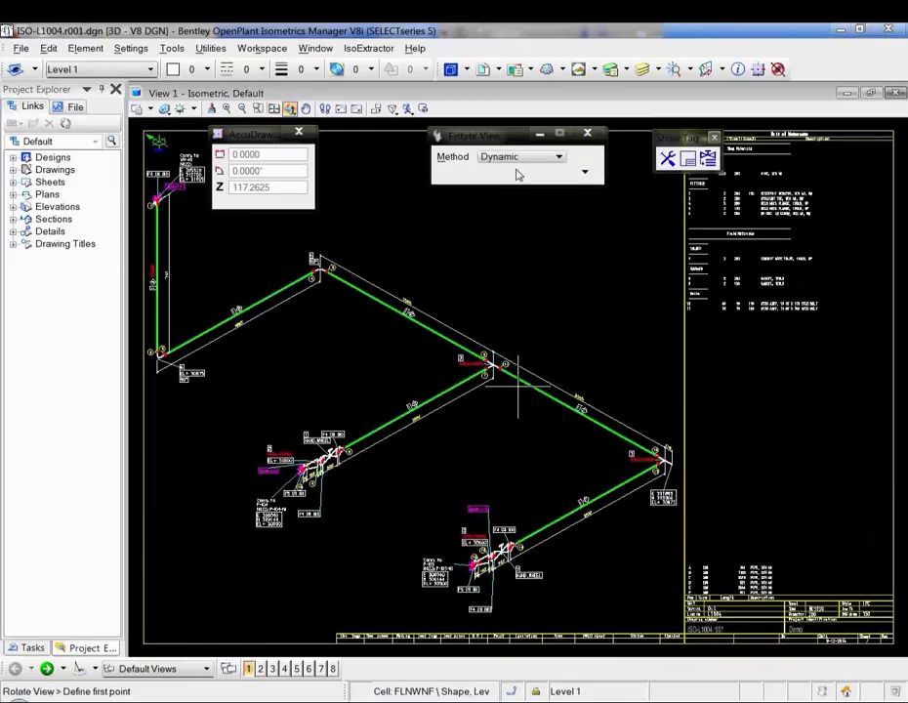
left_click(518, 157)
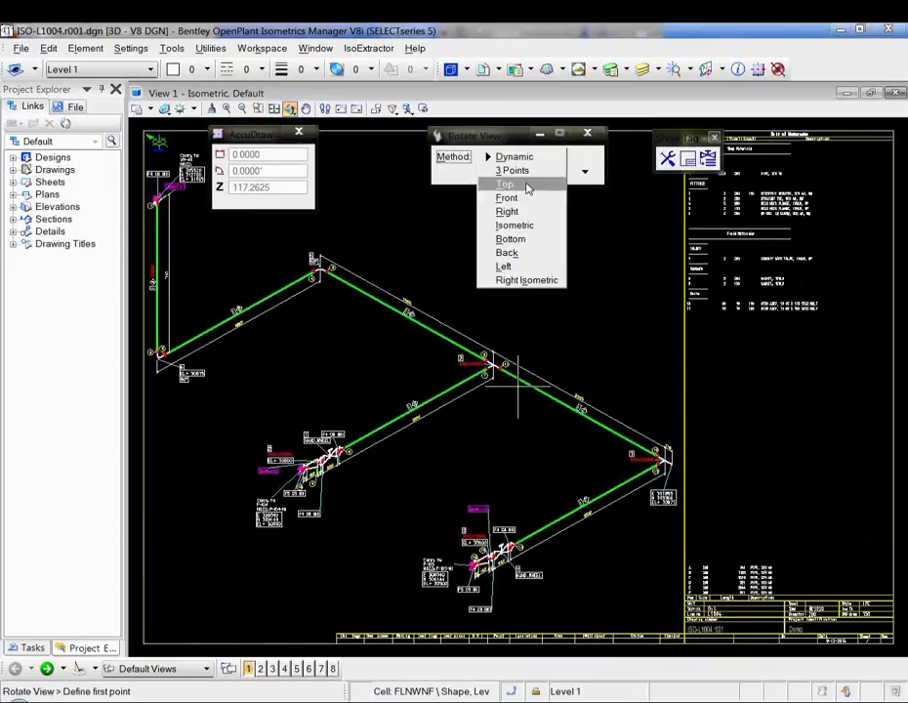
left_click(526, 185)
left_click(275, 109)
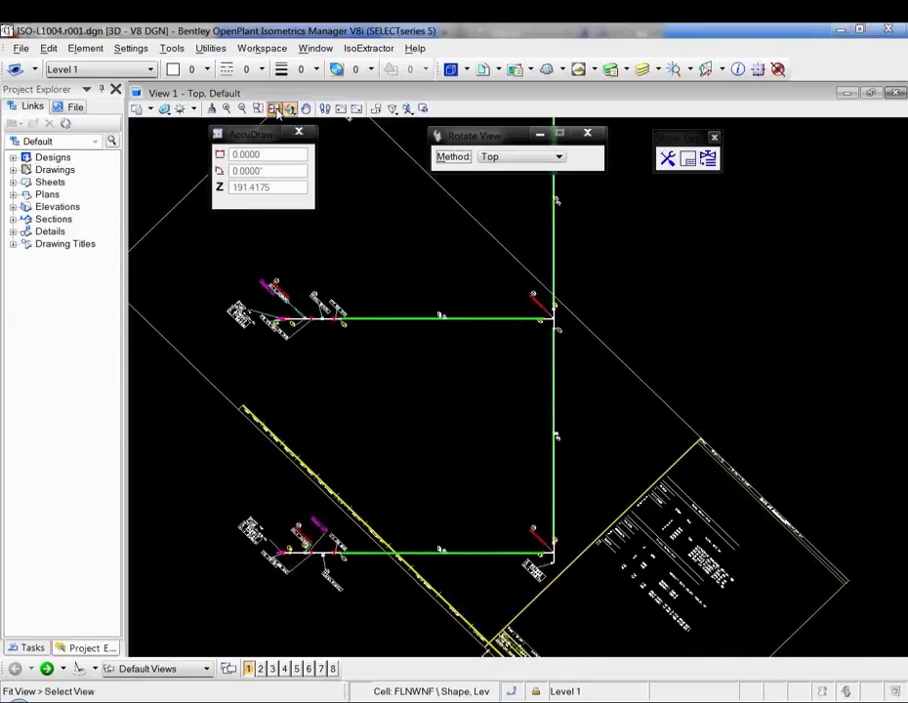
left_click(390, 222)
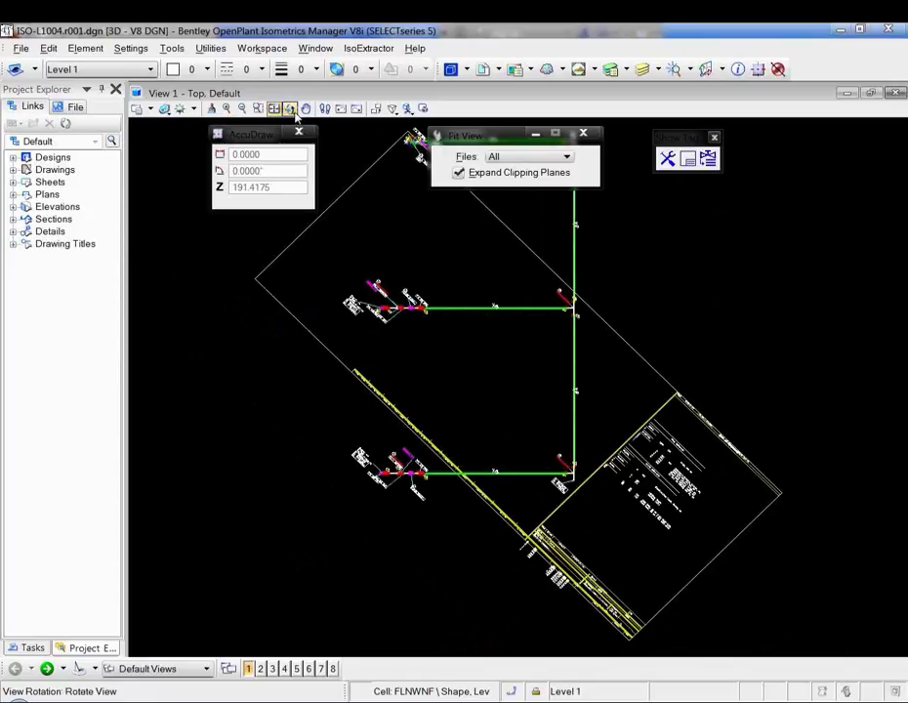
Step: Rotate the piping drawing to the Right Isometric orientation to look at its 3D geometry
left_click(291, 108)
left_click(537, 157)
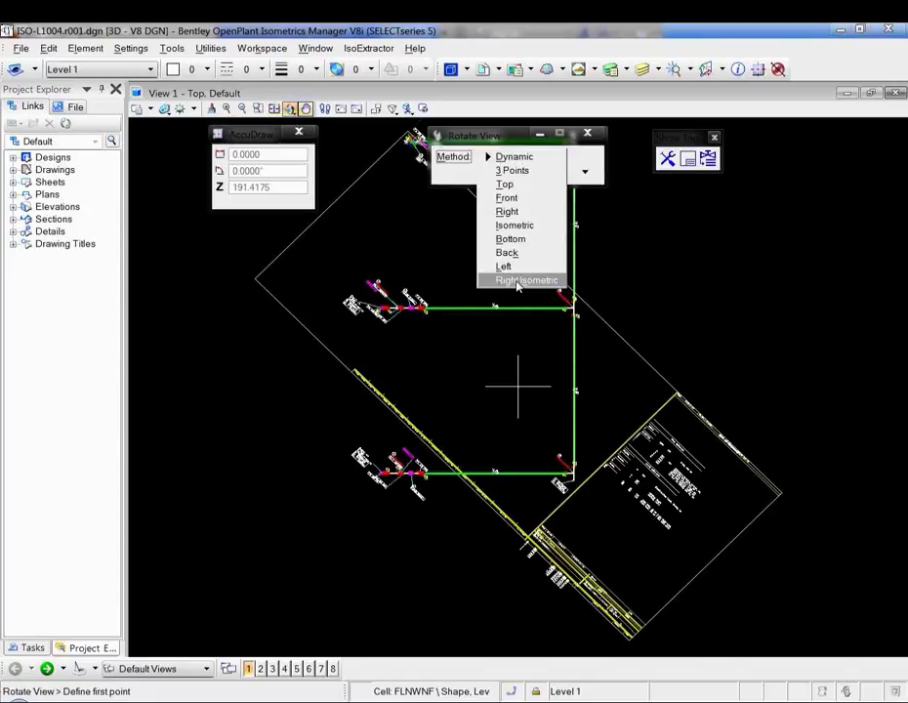
left_click(518, 282)
left_click(518, 286)
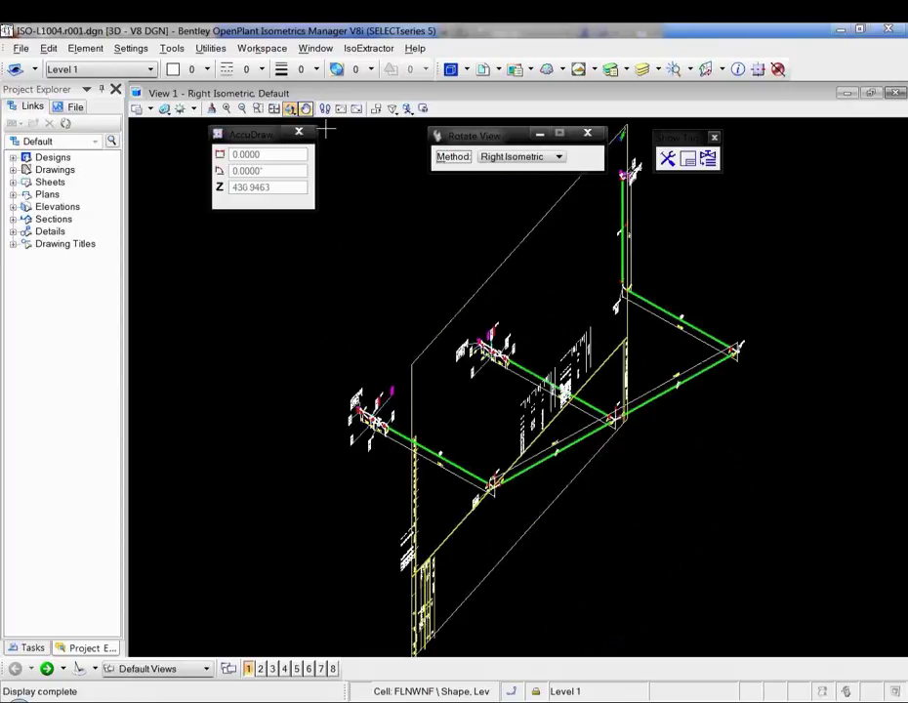
Step: Restore the Isometric orientation of the drawing and fit the whole sheet in the view
left_click(498, 157)
left_click(511, 103)
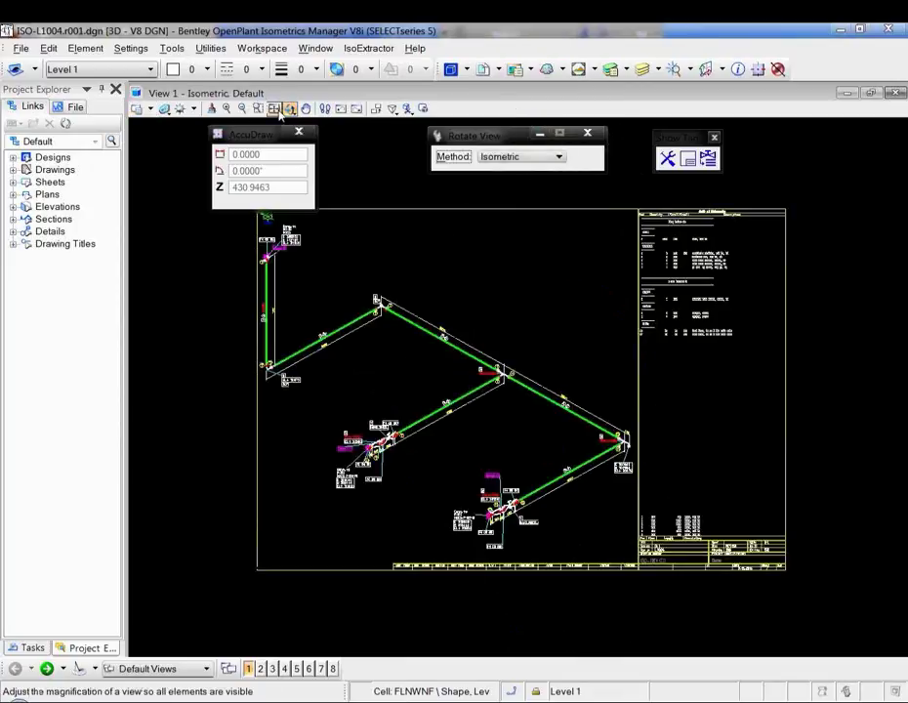
left_click(277, 109)
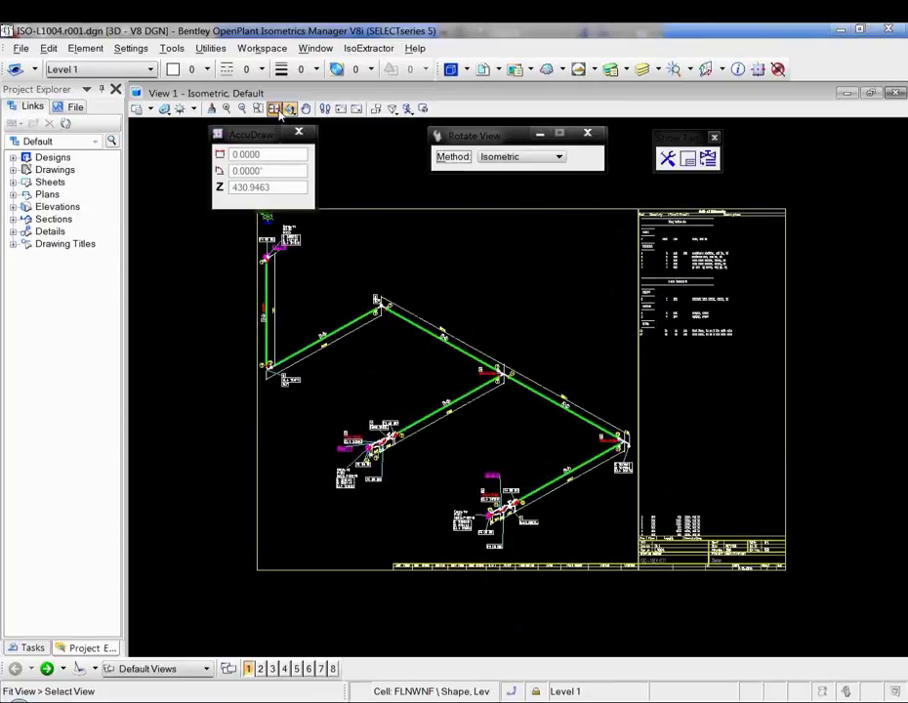
left_click(280, 110)
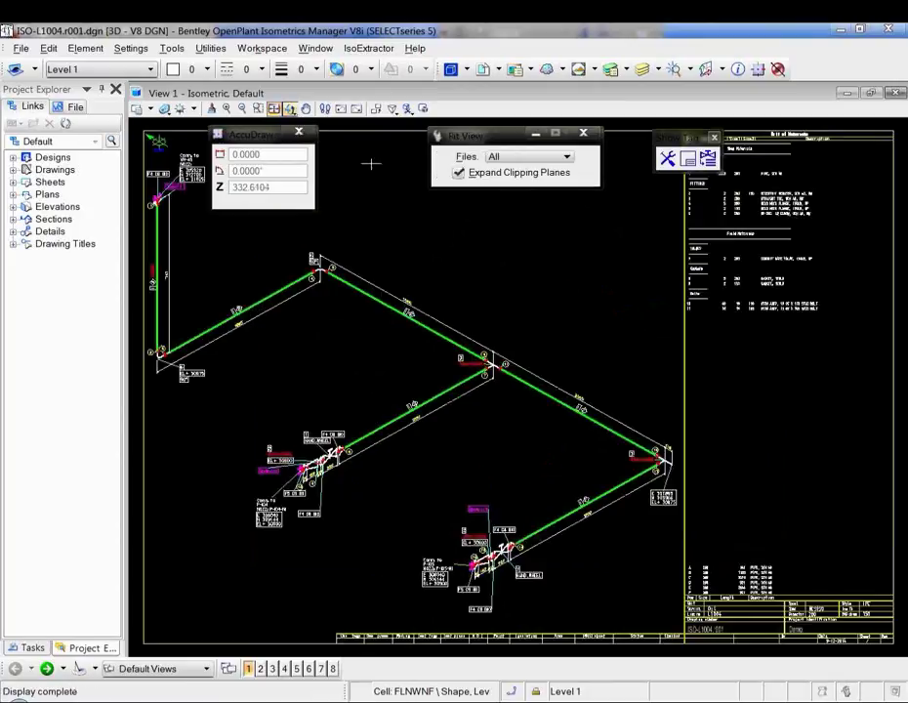